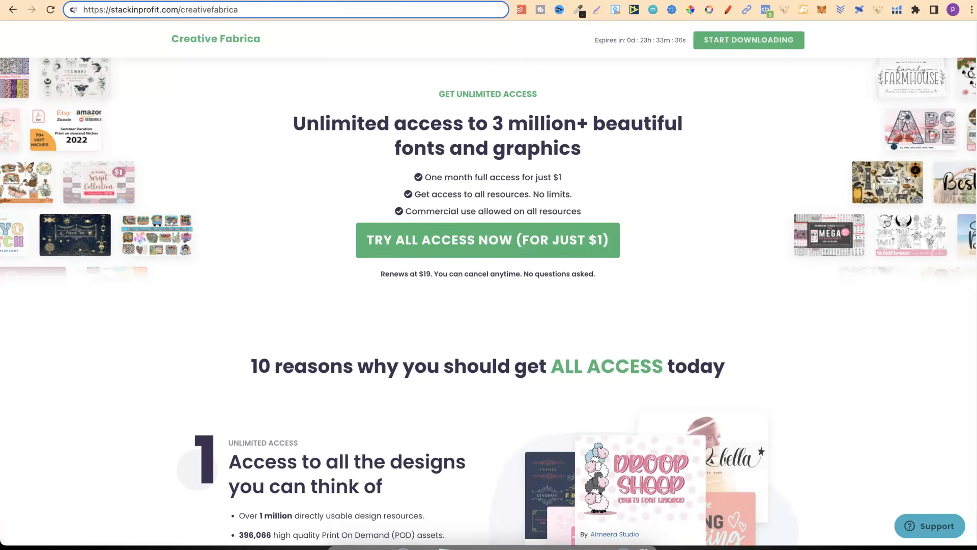
- Open the Creative Arena designer store on Creative Fabrica and browse its coloring book listings
{"action": "left_click", "coordinate": [345, 1]}
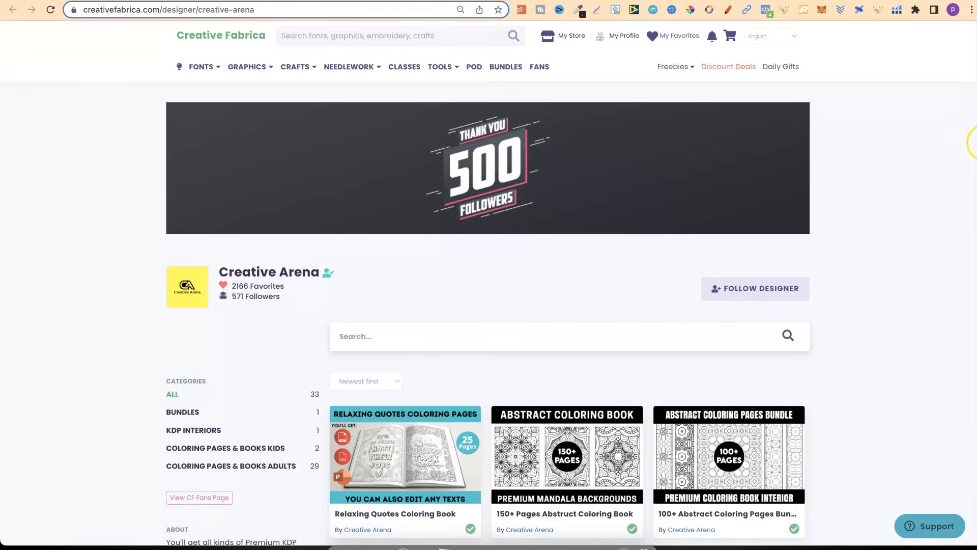
{"action": "scroll", "coordinate": [972, 113], "scroll_direction": "down", "scroll_amount": 7}
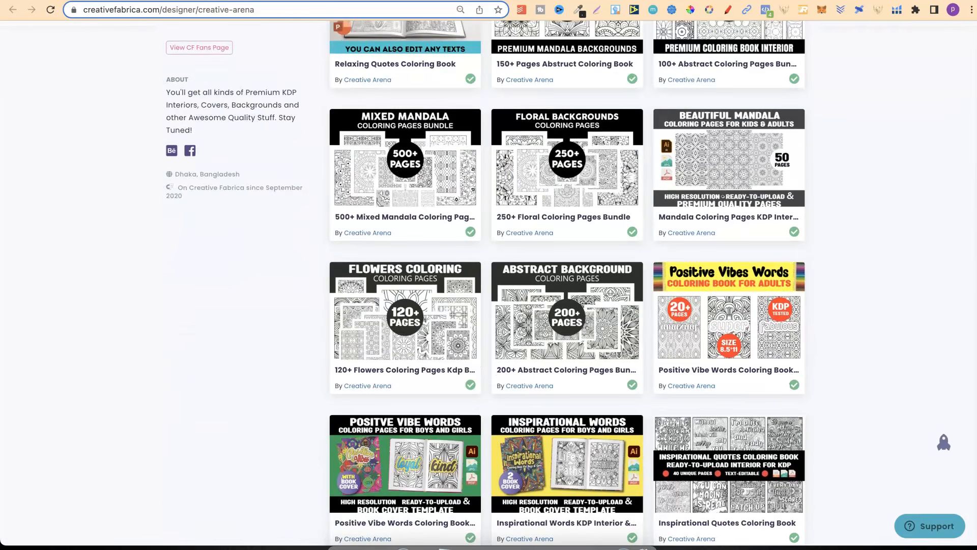
{"action": "scroll", "coordinate": [486, 282], "scroll_direction": "down", "scroll_amount": 4}
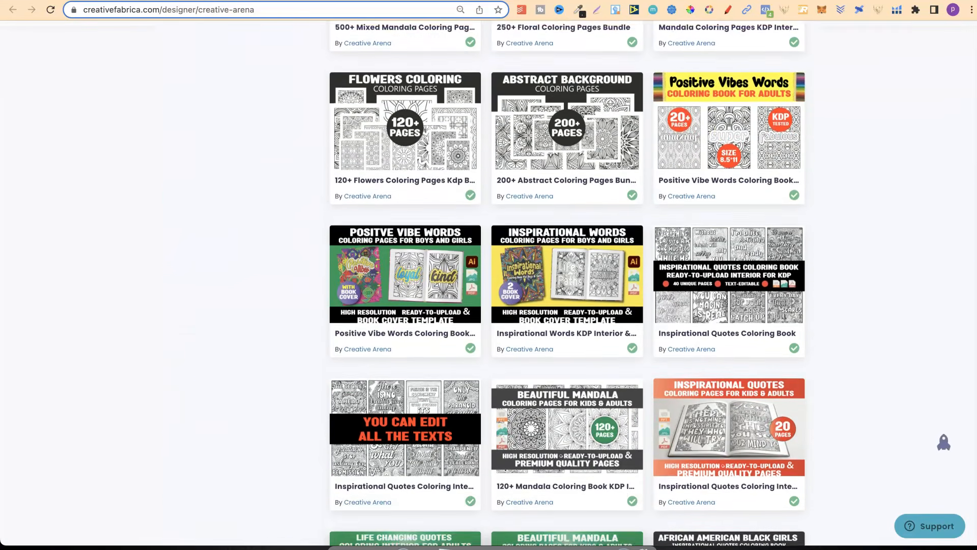
{"action": "scroll", "coordinate": [488, 282], "scroll_direction": "up", "scroll_amount": 11}
{"action": "scroll", "coordinate": [489, 282], "scroll_direction": "up", "scroll_amount": 1}
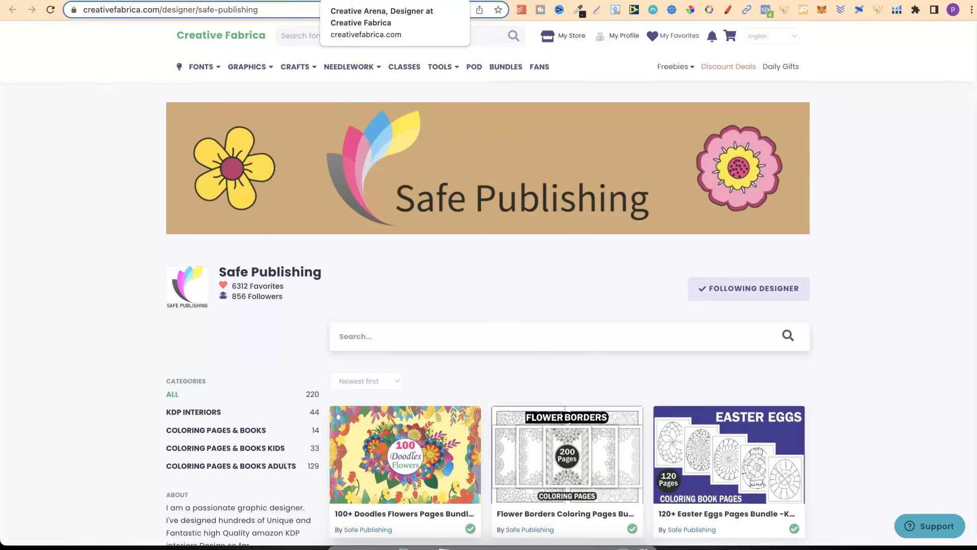
- Return to the Creative Arena store and examine its abstract, mandala and floral coloring page bundles
{"action": "left_click", "coordinate": [366, 1]}
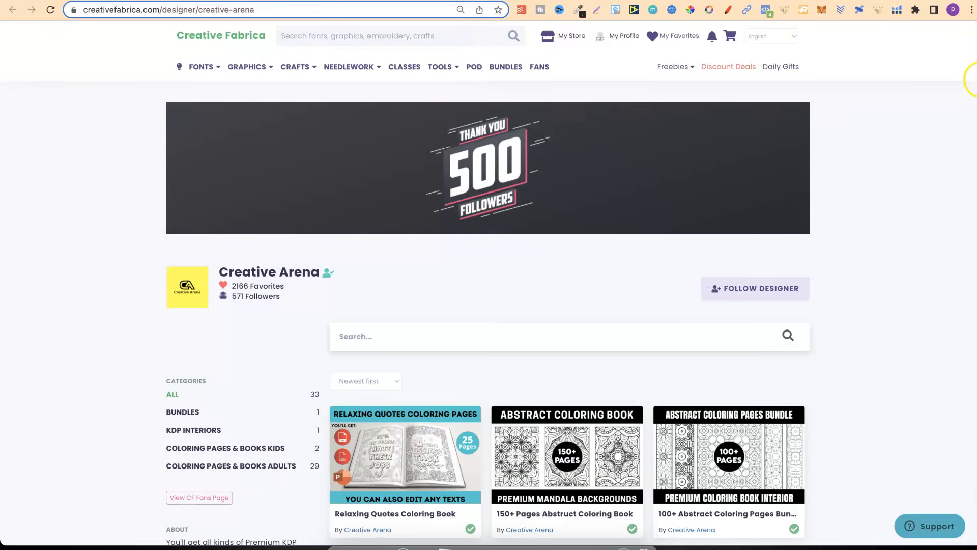
{"action": "scroll", "coordinate": [974, 80], "scroll_direction": "down", "scroll_amount": 5}
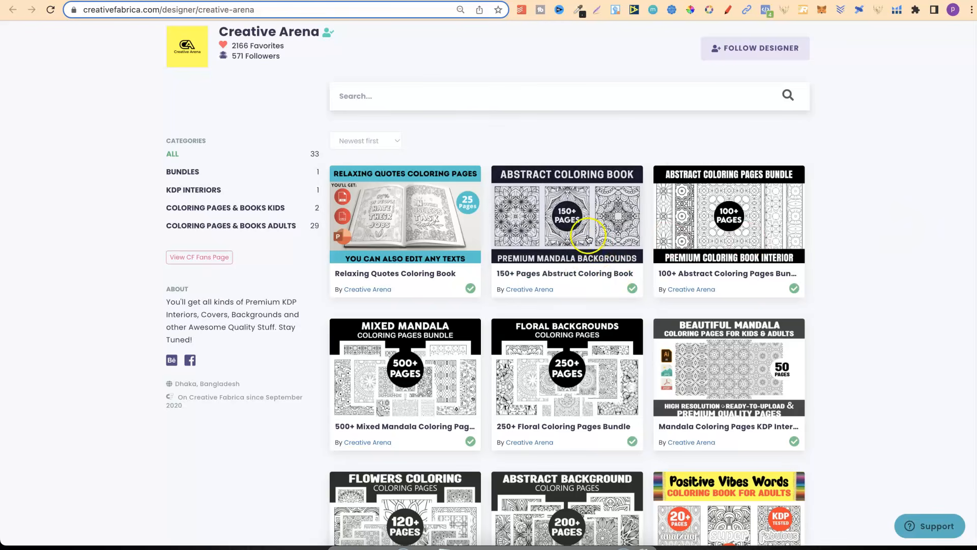
{"action": "left_click", "coordinate": [573, 219]}
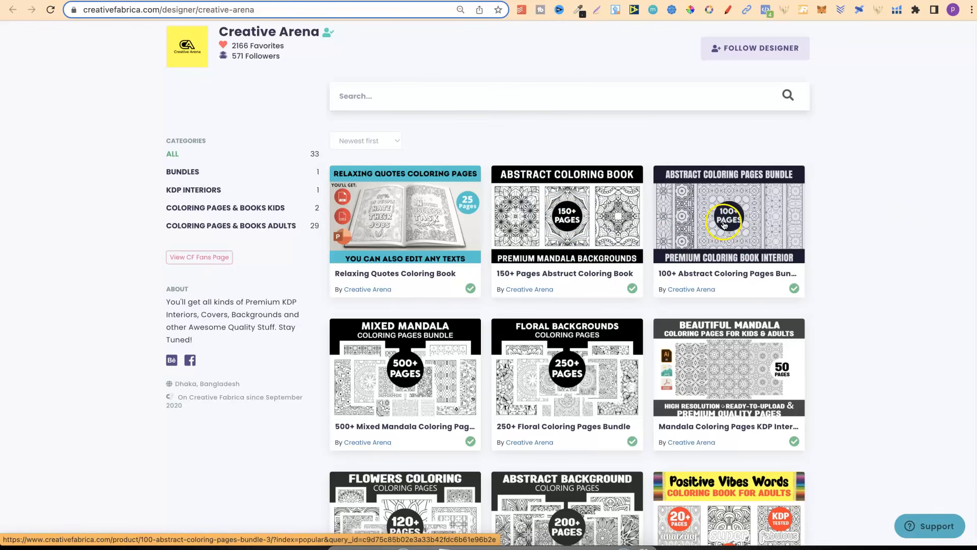
{"action": "left_click", "coordinate": [522, 357]}
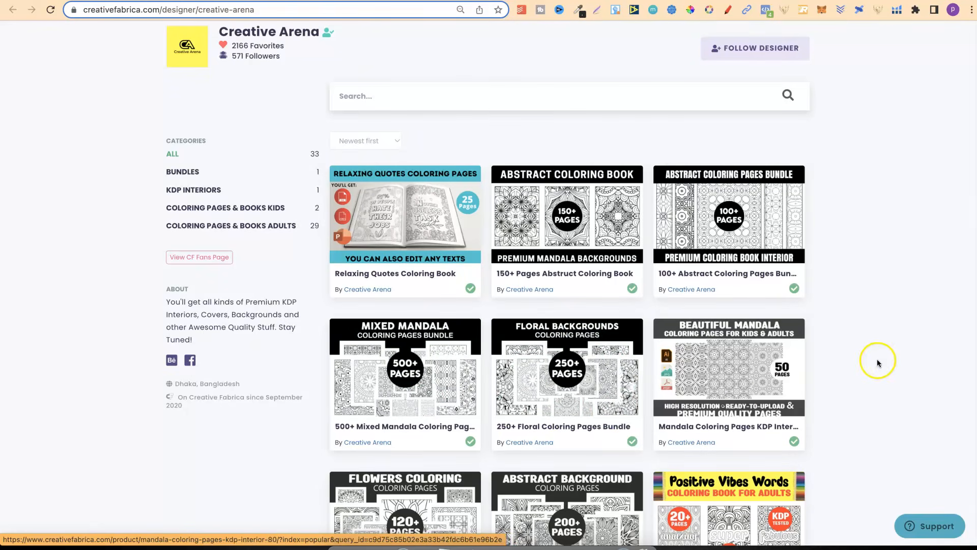
{"action": "scroll", "coordinate": [972, 211], "scroll_direction": "down", "scroll_amount": 5}
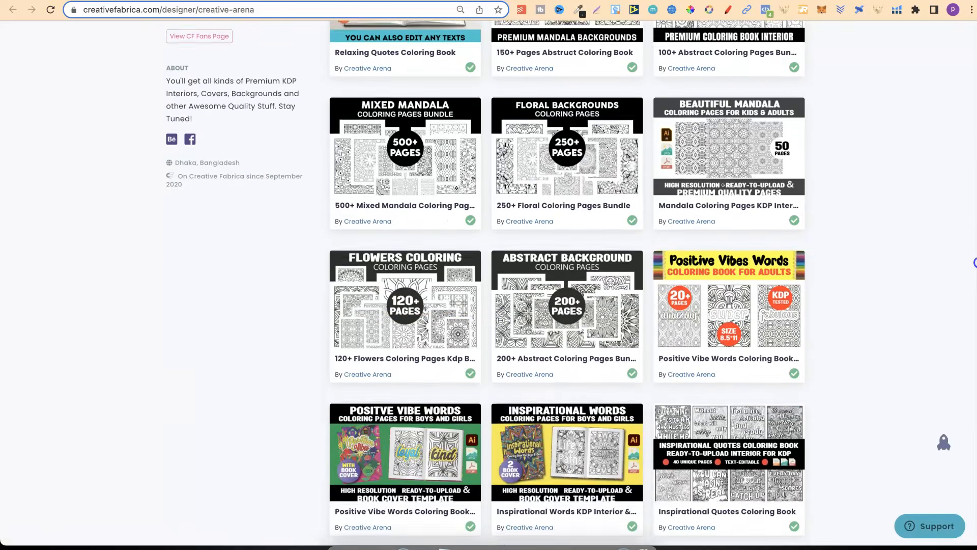
{"action": "scroll", "coordinate": [973, 254], "scroll_direction": "up", "scroll_amount": 10}
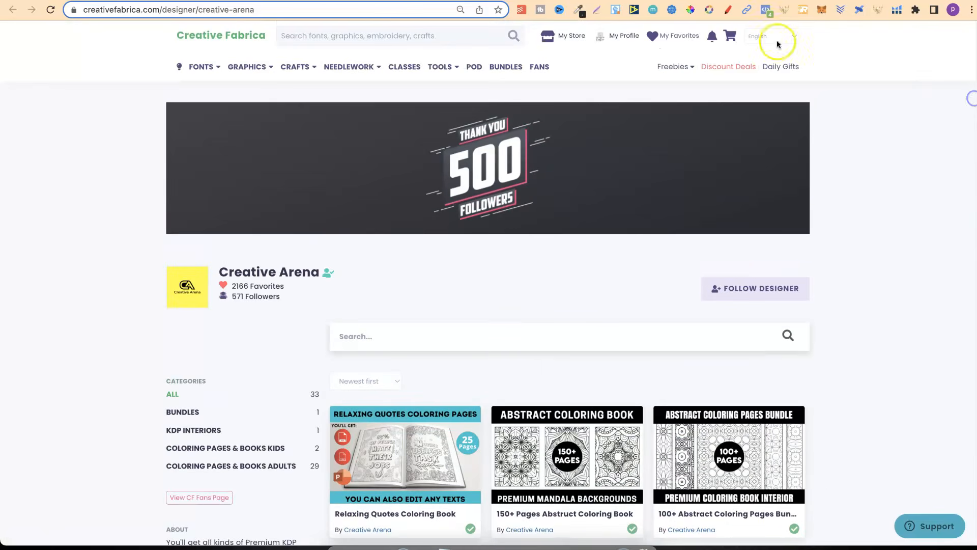
- Open the InventiveDesigner store, filter it to Coloring Pages & Books and browse the listings
{"action": "left_click", "coordinate": [402, 0]}
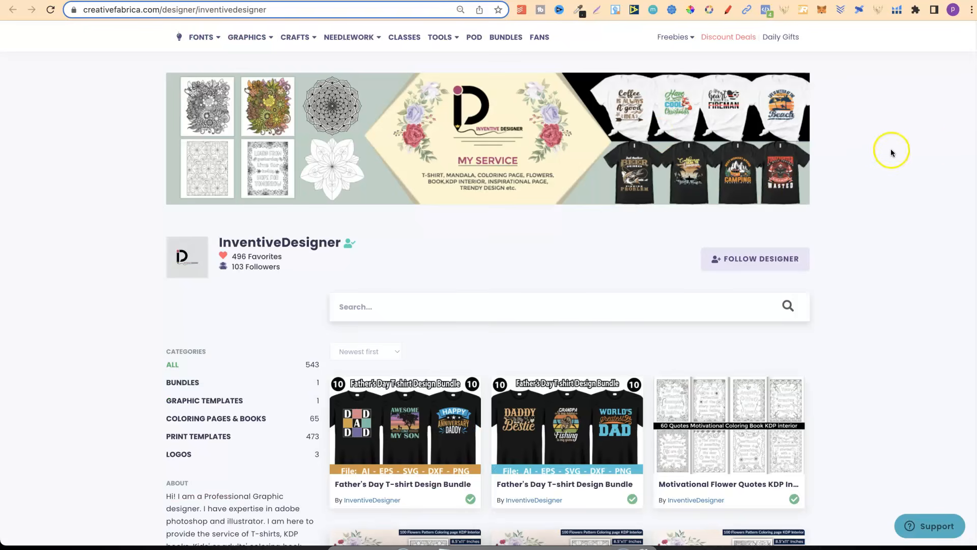
{"action": "scroll", "coordinate": [972, 142], "scroll_direction": "down", "scroll_amount": 5}
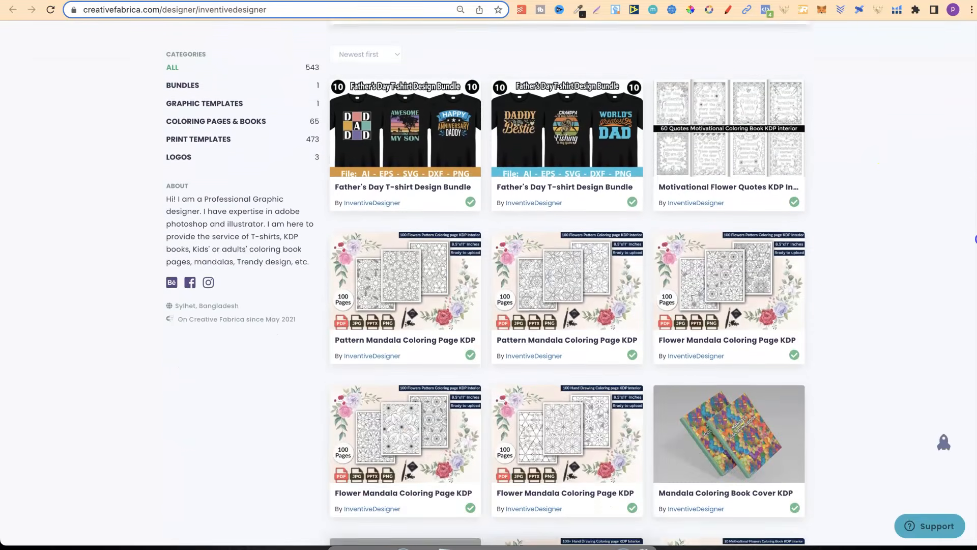
{"action": "scroll", "coordinate": [974, 221], "scroll_direction": "up", "scroll_amount": 2}
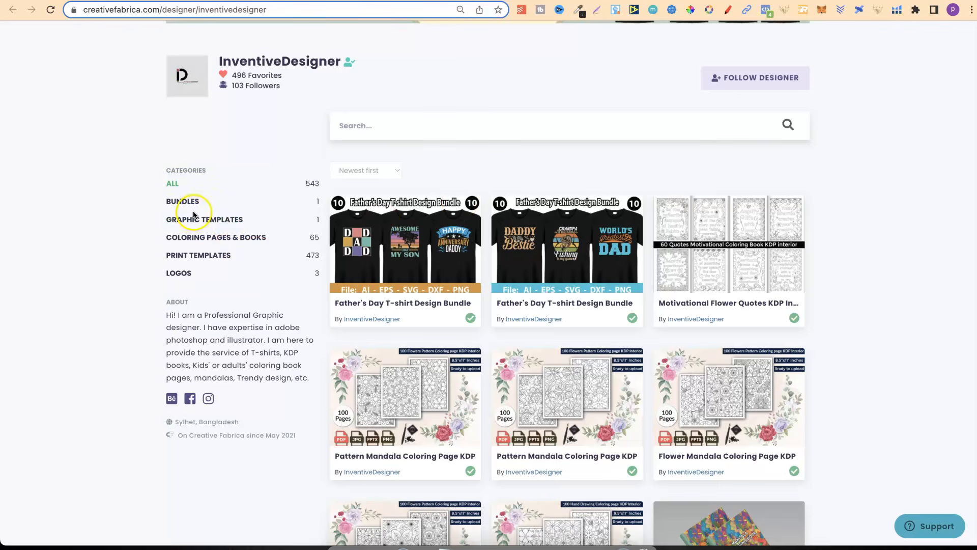
{"action": "left_click", "coordinate": [226, 240]}
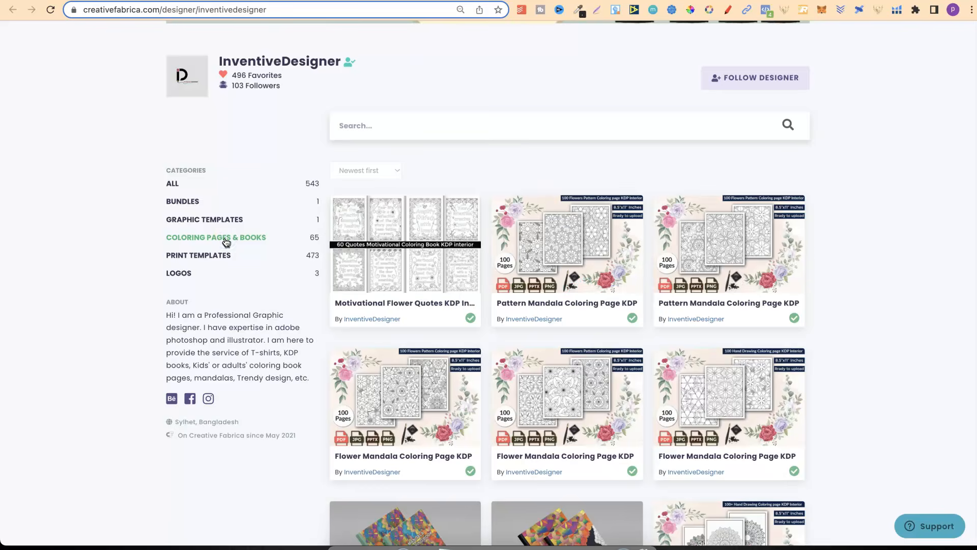
{"action": "scroll", "coordinate": [974, 175], "scroll_direction": "down", "scroll_amount": 13}
{"action": "scroll", "coordinate": [971, 191], "scroll_direction": "up", "scroll_amount": 15}
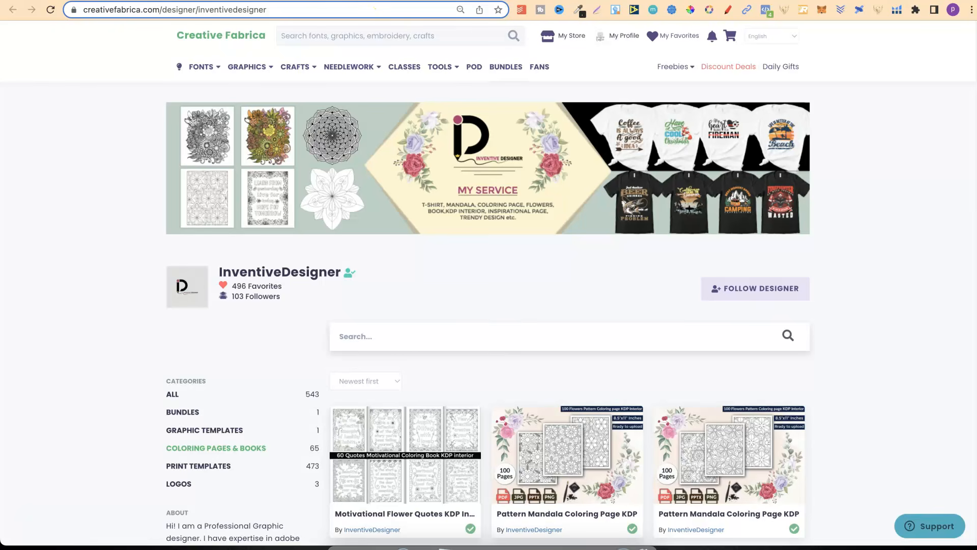
- Go to the Creative Fabrica homepage and enter "floral coloring pages" as the site search term
{"action": "left_click", "coordinate": [234, 0]}
{"action": "left_click", "coordinate": [371, 35]}
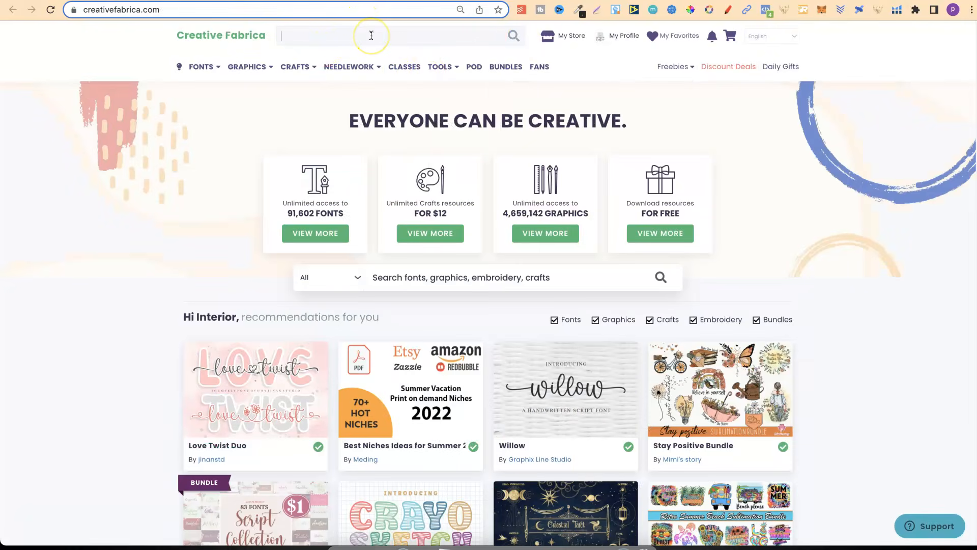
{"action": "left_click", "coordinate": [944, 89]}
{"action": "left_click", "coordinate": [325, 34]}
{"action": "type", "text": "floral"}
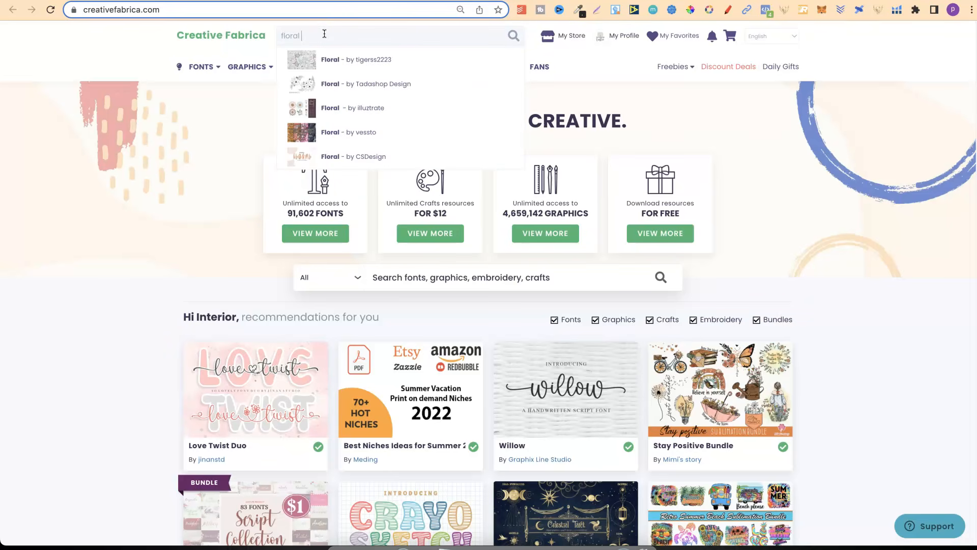
{"action": "type", "text": " coloring pages"}
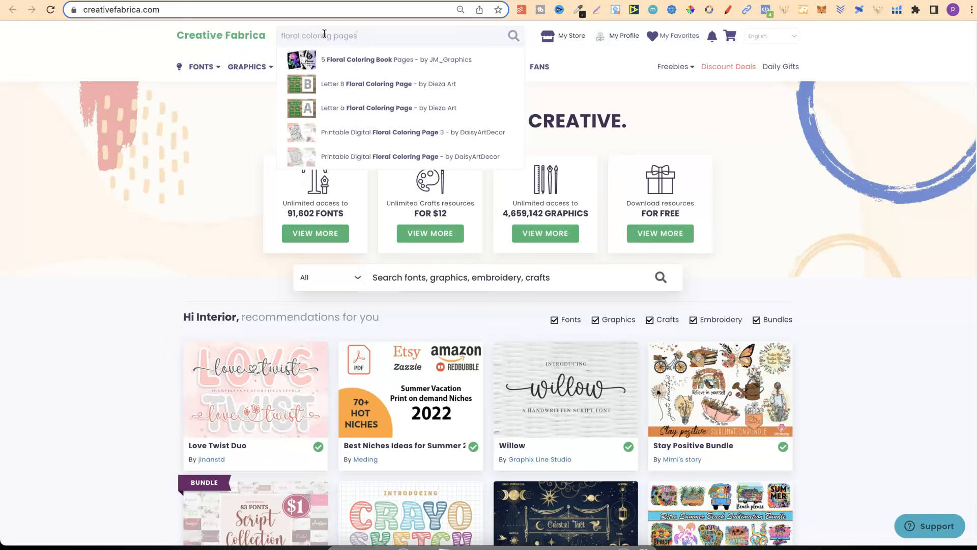
{"action": "double_click", "coordinate": [291, 36]}
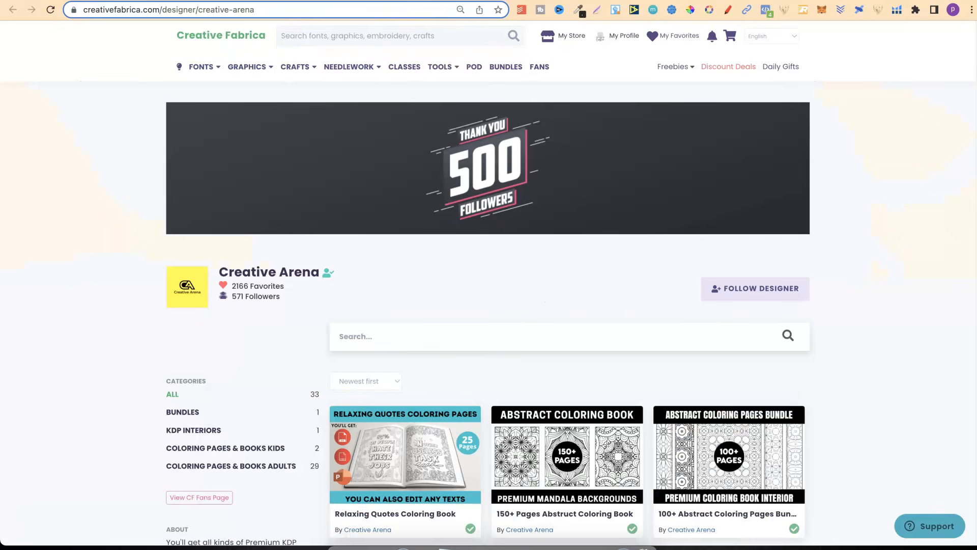
- Open the Iqra Art designer store and look through its floral mandala coloring page listings
{"action": "left_click", "coordinate": [540, 297]}
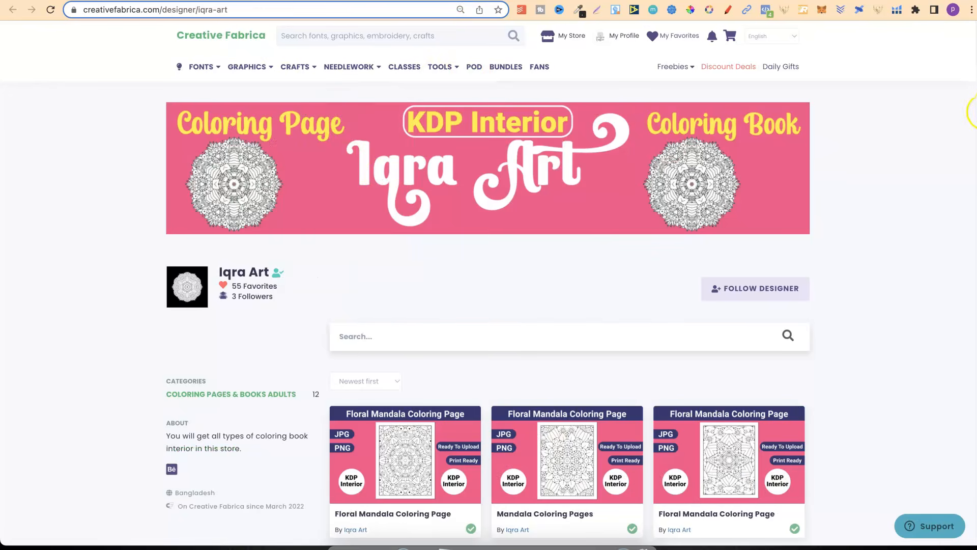
{"action": "scroll", "coordinate": [378, 174], "scroll_direction": "down", "scroll_amount": 5}
{"action": "scroll", "coordinate": [488, 283], "scroll_direction": "down", "scroll_amount": 1}
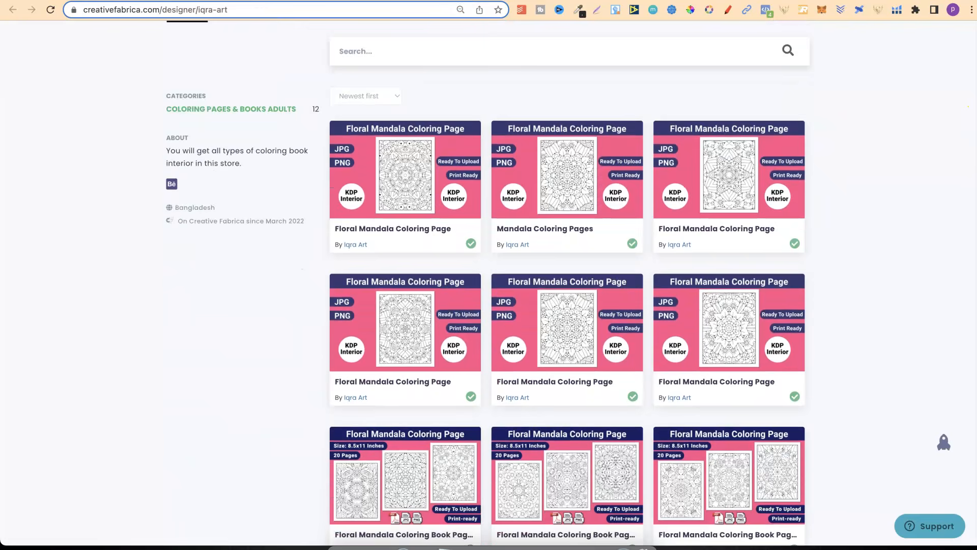
{"action": "scroll", "coordinate": [488, 283], "scroll_direction": "down", "scroll_amount": 5}
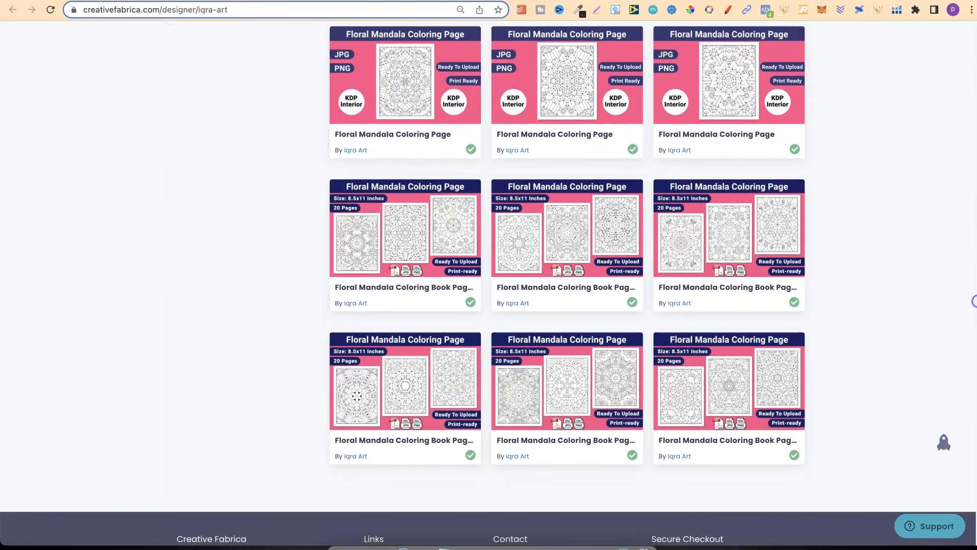
{"action": "left_click_drag", "start_coordinate": [976, 302], "coordinate": [976, 99]}
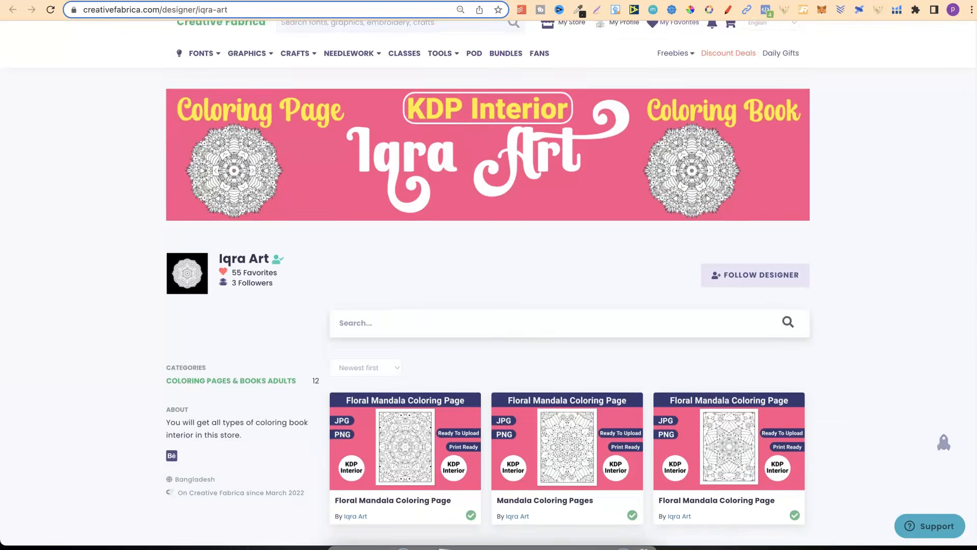
- Open the Fayne designer store and filter its products to Coloring Pages & Books Adults
{"action": "left_click", "coordinate": [519, 0]}
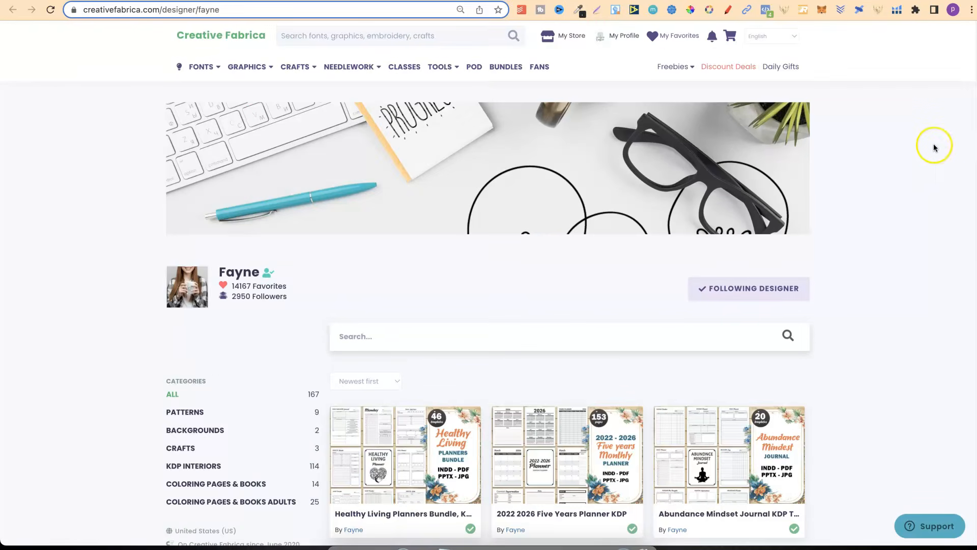
{"action": "left_click_drag", "start_coordinate": [976, 138], "coordinate": [975, 223]}
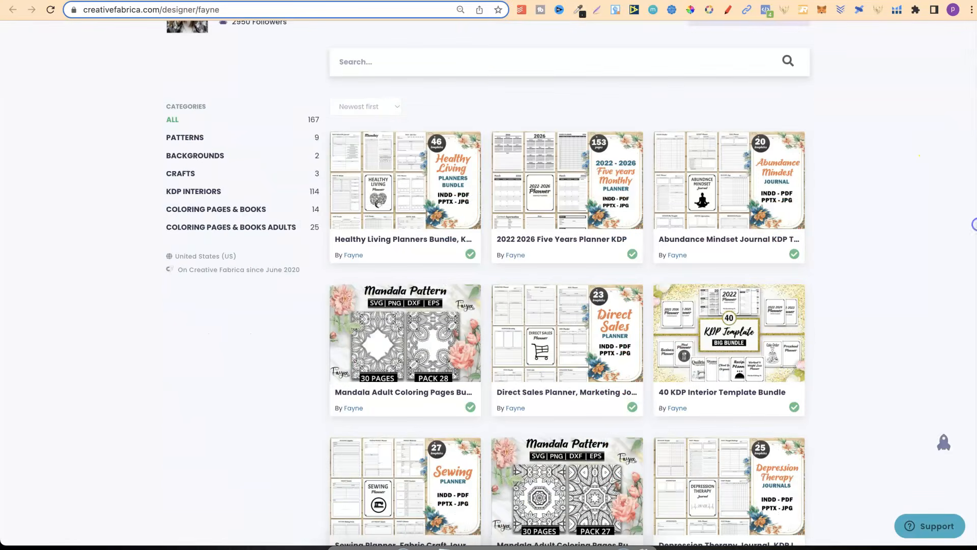
{"action": "left_click", "coordinate": [263, 229]}
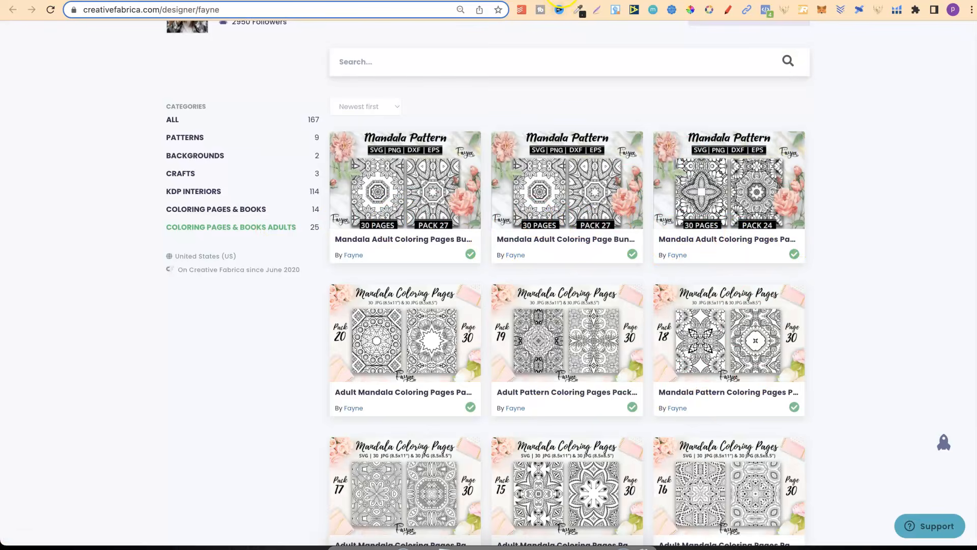
- Open the Safe Publishing store, filter it to Coloring Pages & Books Adults and browse the bundles
{"action": "left_click", "coordinate": [552, 1]}
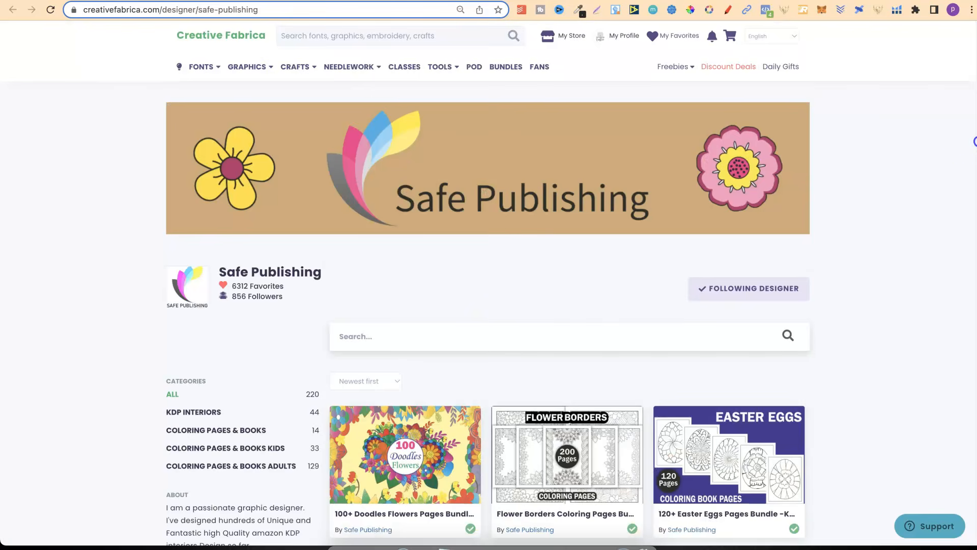
{"action": "scroll", "coordinate": [974, 250], "scroll_direction": "down", "scroll_amount": 7}
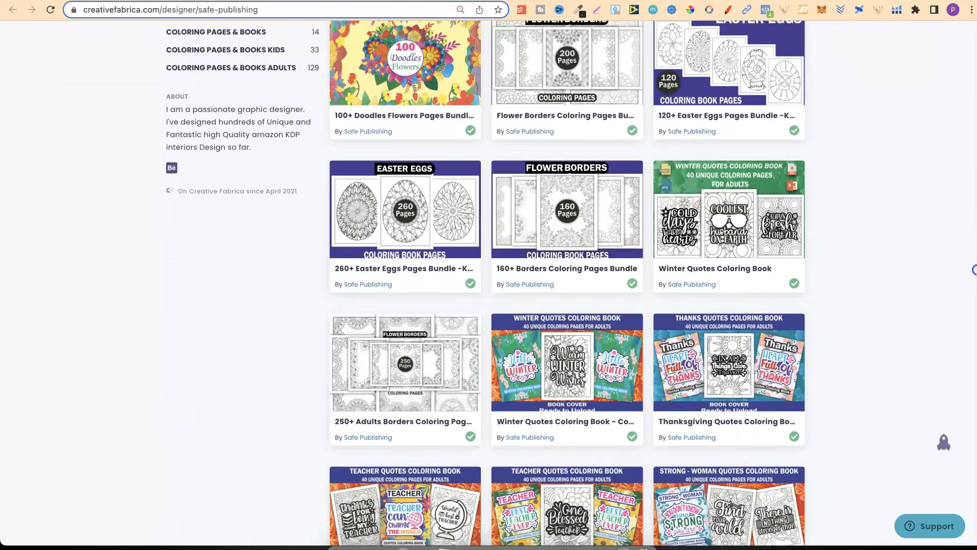
{"action": "scroll", "coordinate": [972, 203], "scroll_direction": "up", "scroll_amount": 5}
{"action": "left_click", "coordinate": [279, 336]}
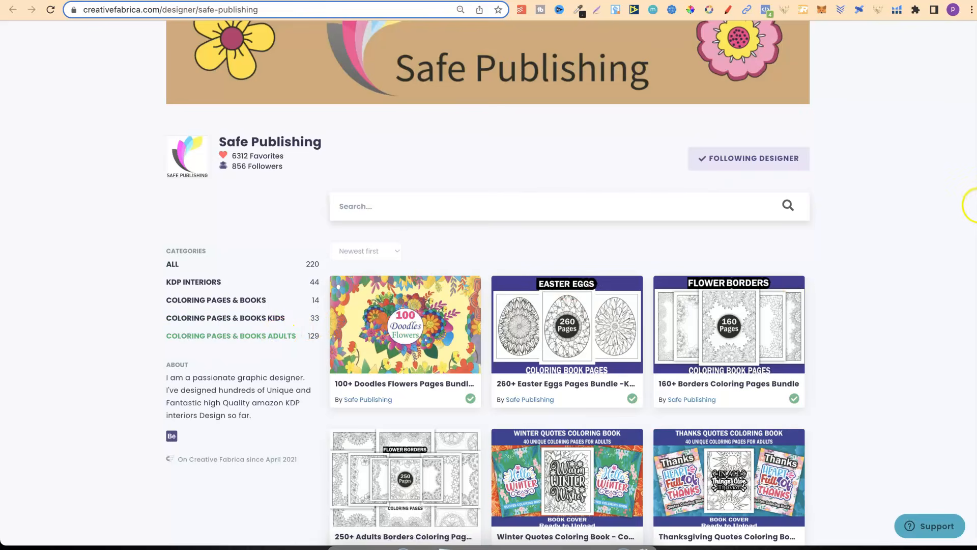
{"action": "scroll", "coordinate": [973, 213], "scroll_direction": "down", "scroll_amount": 2}
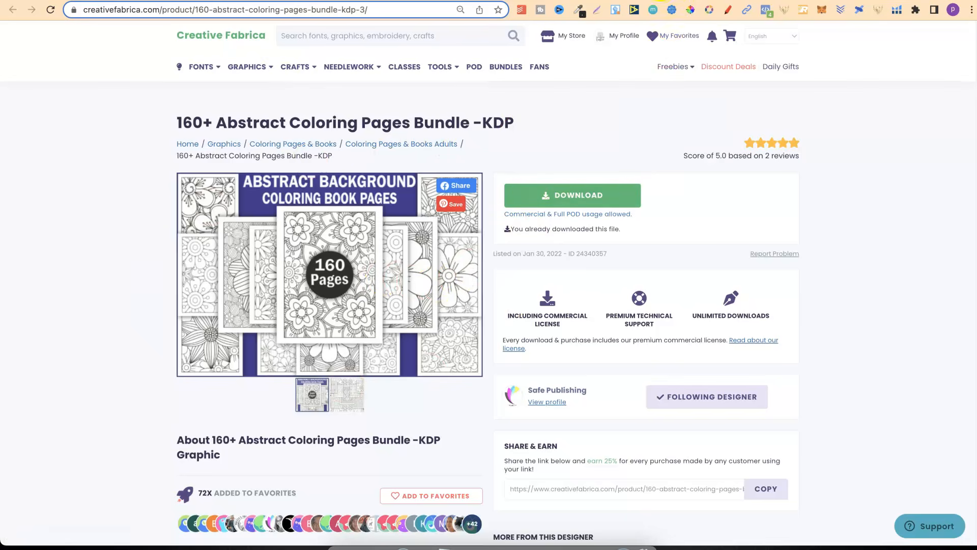
- View the Flower Mandala Coloring Page KDP product page and switch to Finder for the downloaded files
{"action": "left_click", "coordinate": [678, 0]}
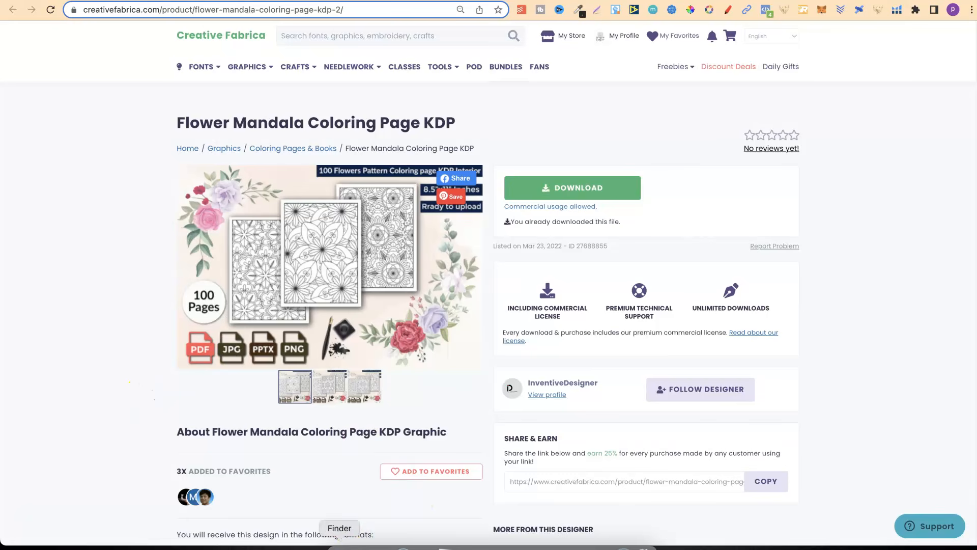
{"action": "left_click", "coordinate": [340, 548]}
{"action": "left_click", "coordinate": [539, 355]}
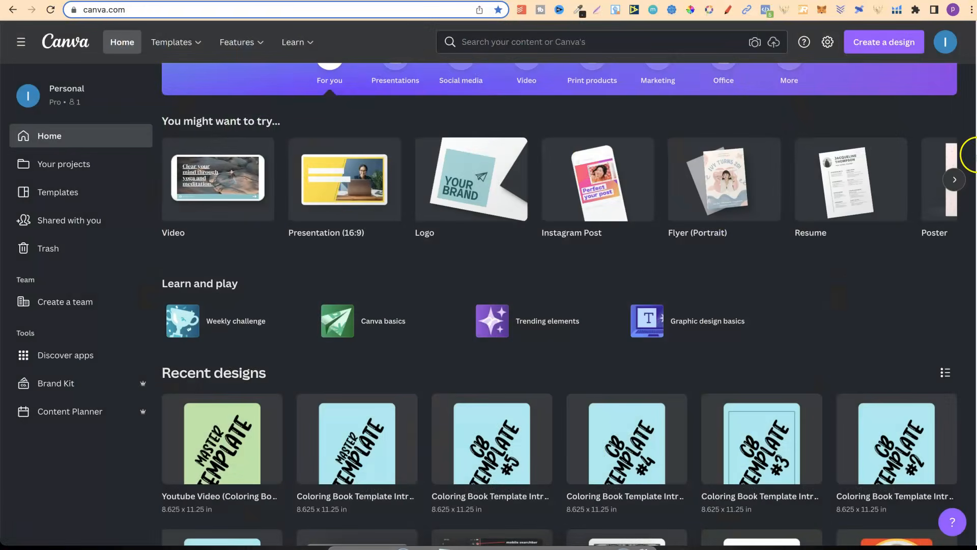
- In the Canva coloring book master template, view the Coloring Books folder's subfolders and the list of all folders
{"action": "scroll", "coordinate": [973, 148], "scroll_direction": "up", "scroll_amount": 1}
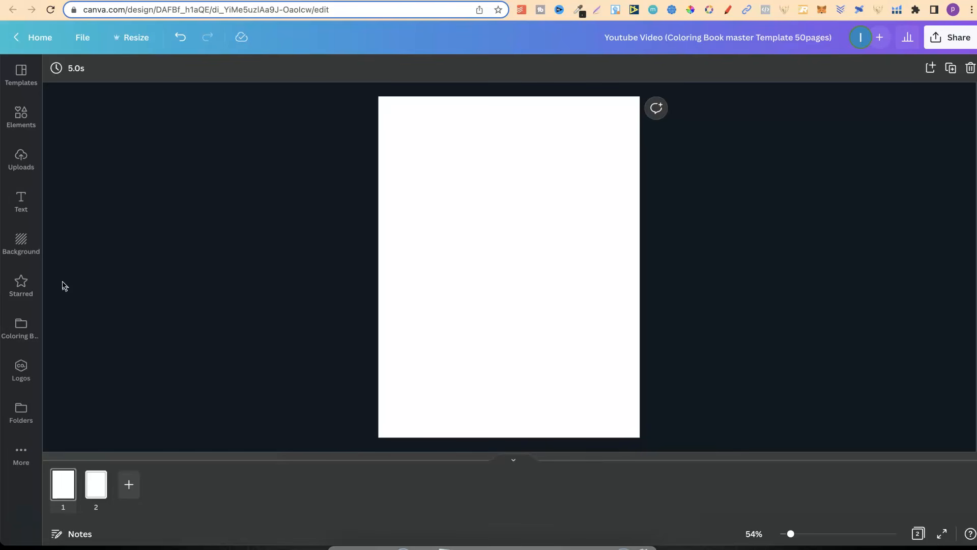
{"action": "left_click", "coordinate": [21, 327]}
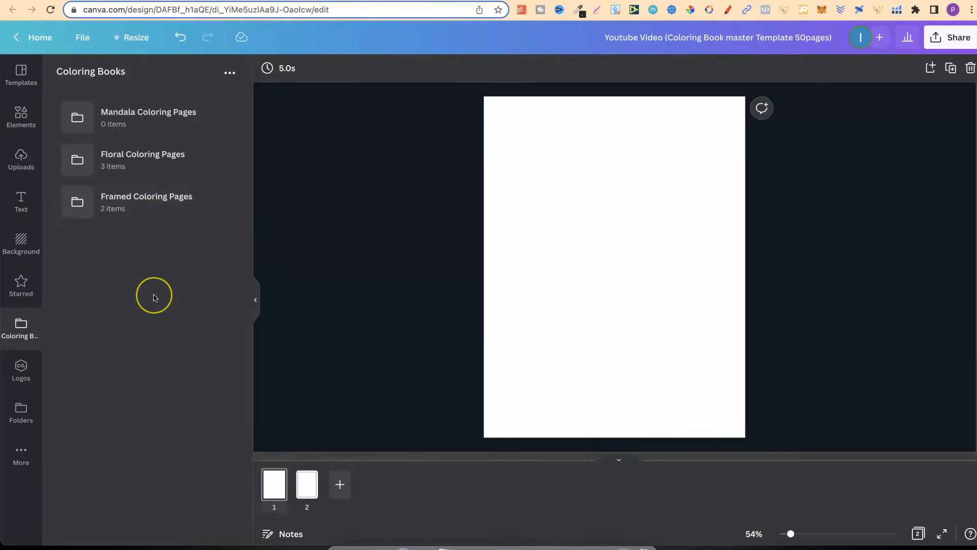
{"action": "left_click", "coordinate": [21, 412]}
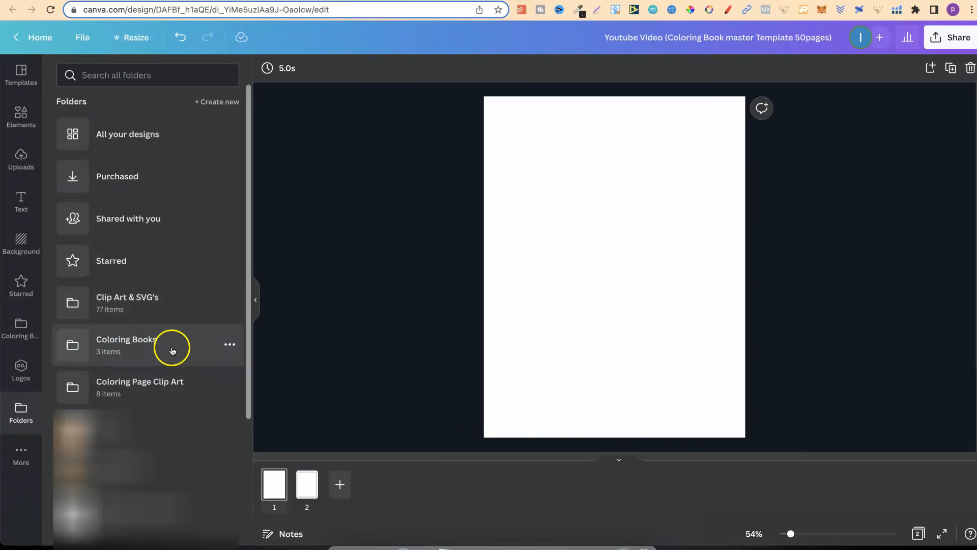
- View the Coloring Books folder, return to the folder list and create a new folder named Coloring Book 2
{"action": "left_click", "coordinate": [135, 346]}
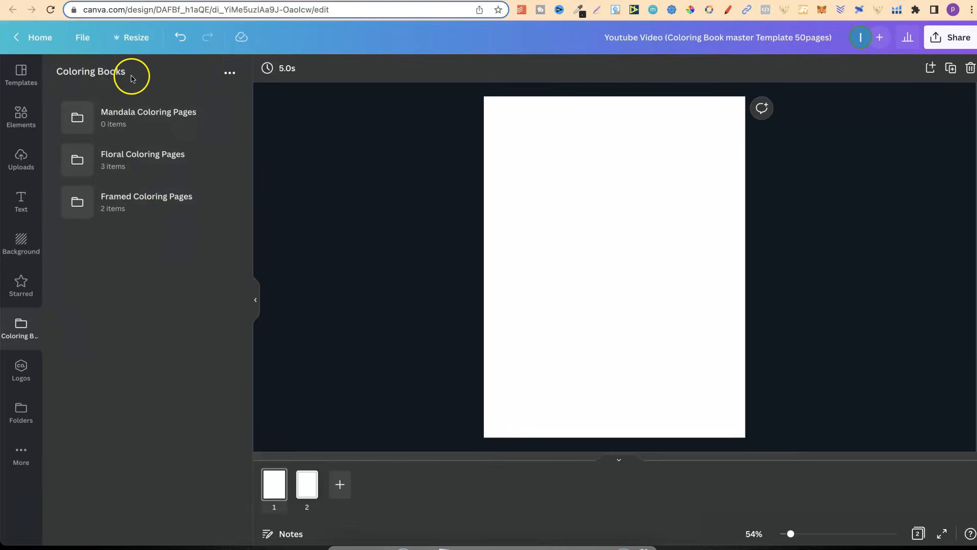
{"action": "left_click", "coordinate": [19, 411]}
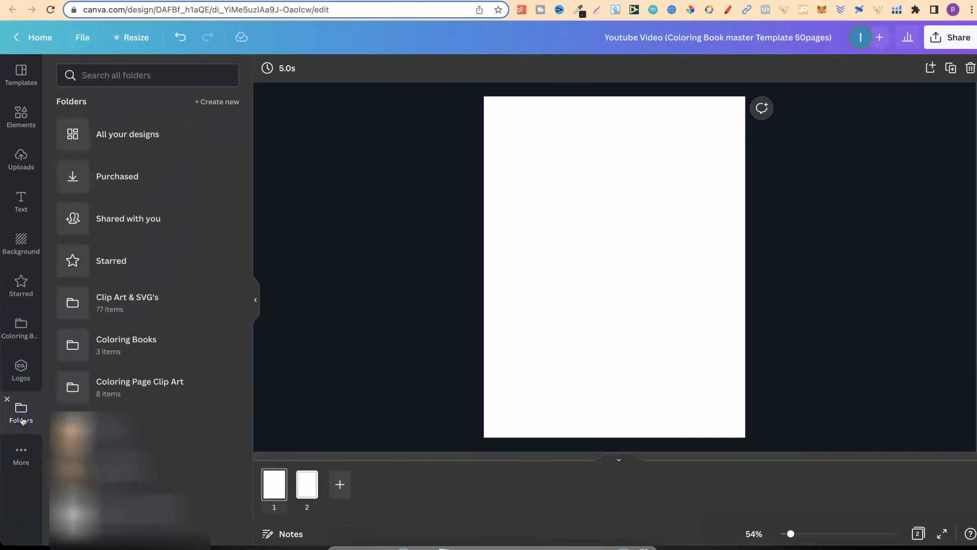
{"action": "left_click", "coordinate": [212, 102]}
{"action": "left_click", "coordinate": [325, 250]}
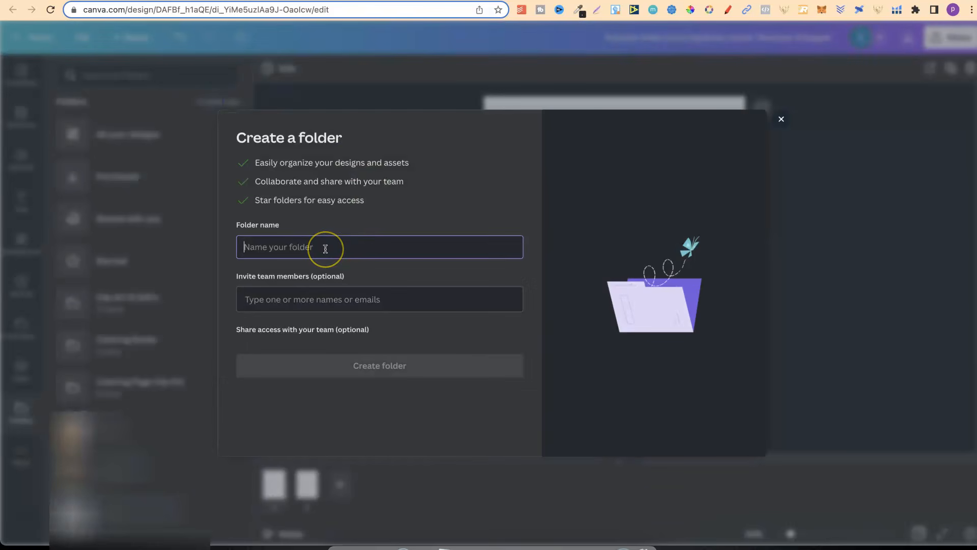
{"action": "type", "text": "Coloirbg"}
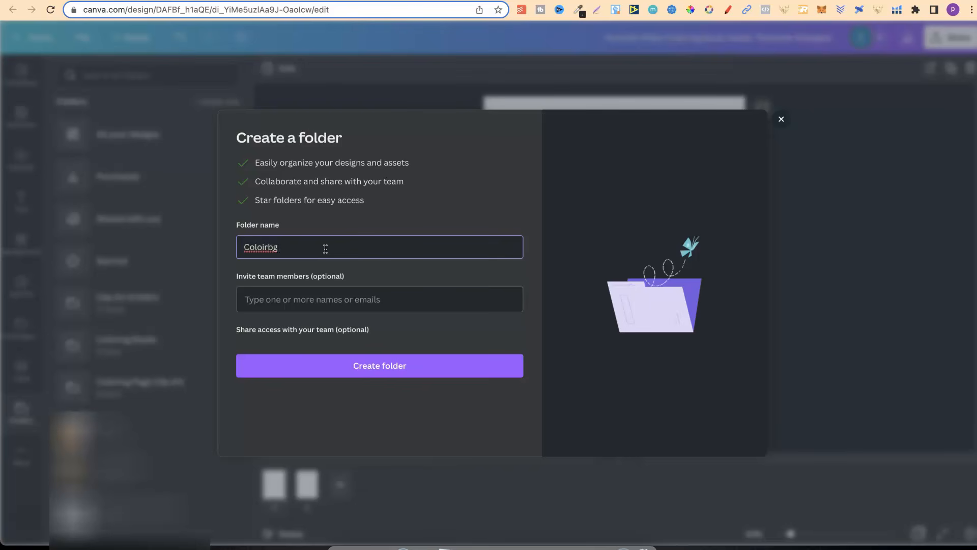
{"action": "key", "text": "BackSpace"}
{"action": "key", "text": "BackSpace"}
{"action": "key", "text": "BackSpace"}
{"action": "key", "text": "BackSpace"}
{"action": "key", "text": "BackSpace"}
{"action": "type", "text": "ring"}
{"action": "type", "text": "Book 2"}
{"action": "left_click", "coordinate": [429, 371]}
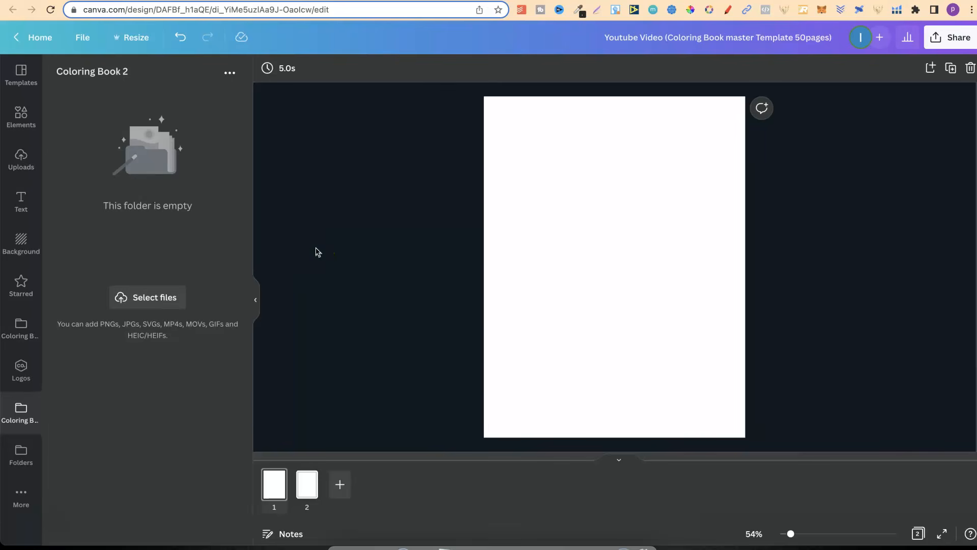
- Create a subfolder named Floral Coloring Pages inside Coloring Book 2, using the Coloring Books folder's structure as reference
{"action": "left_click", "coordinate": [21, 328]}
{"action": "left_click", "coordinate": [137, 196]}
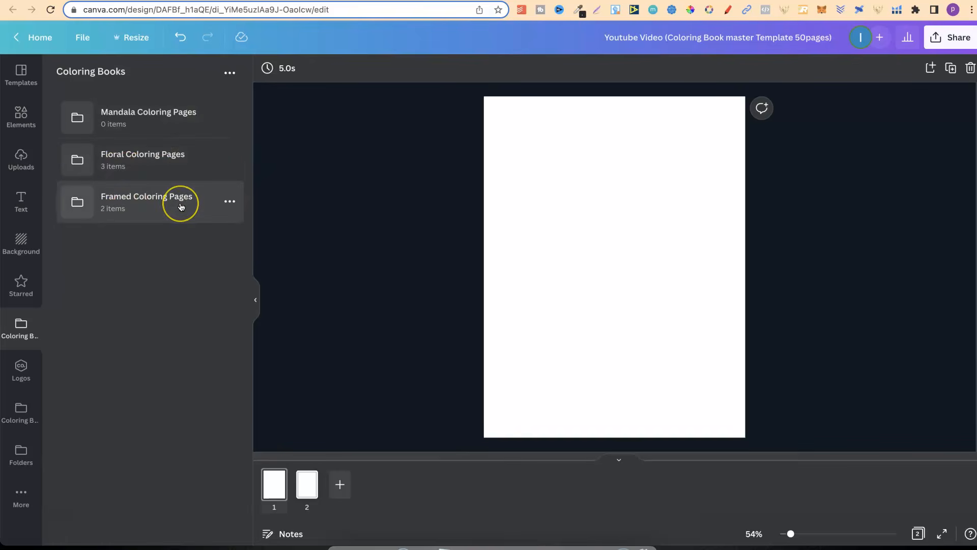
{"action": "left_click", "coordinate": [21, 411]}
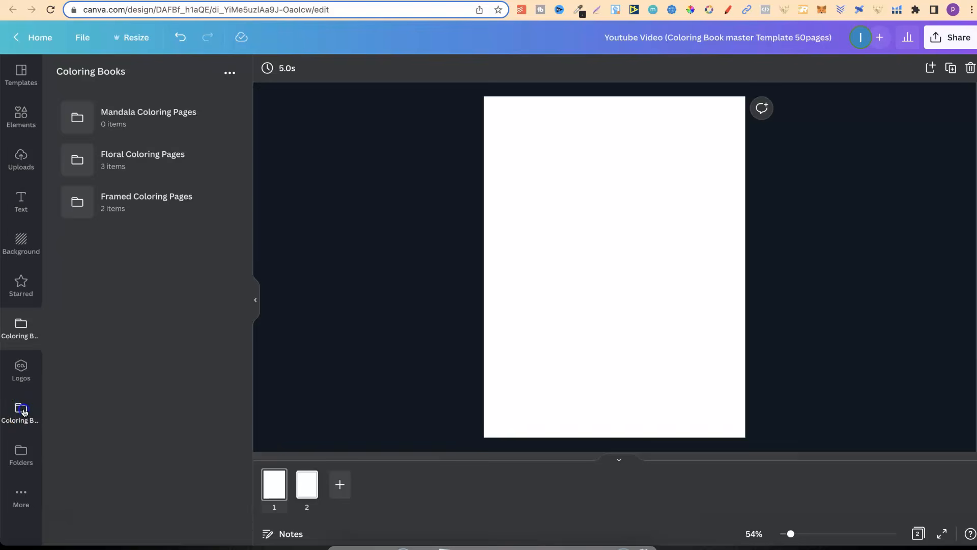
{"action": "left_click", "coordinate": [230, 73]}
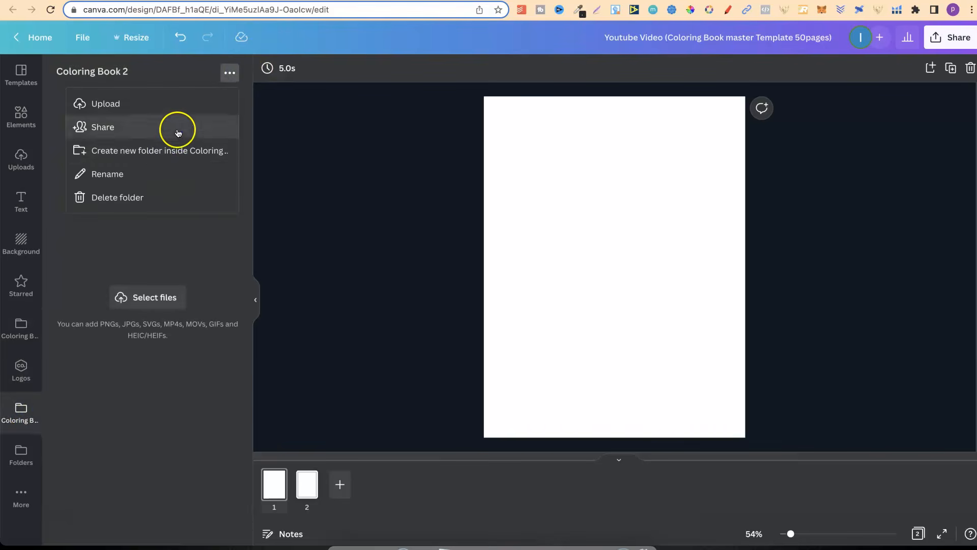
{"action": "left_click", "coordinate": [162, 151]}
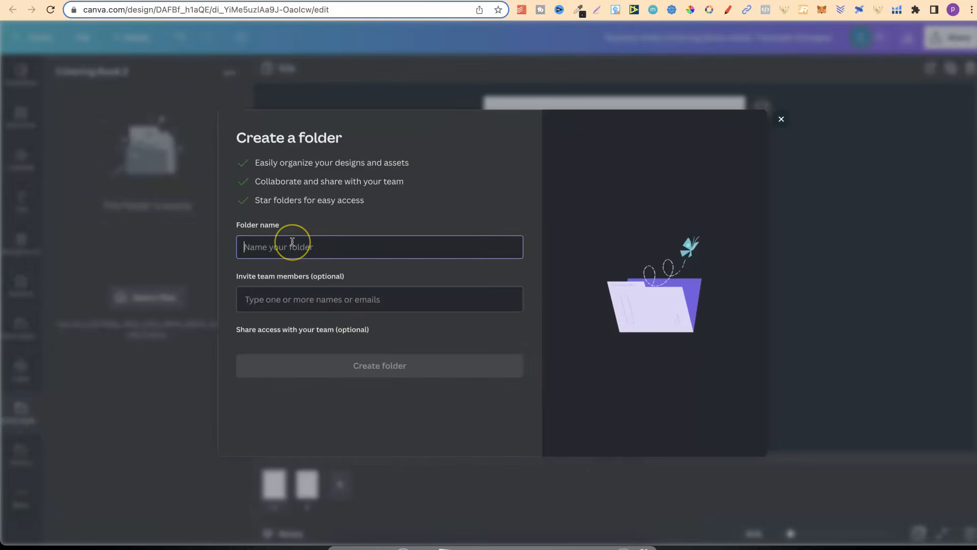
{"action": "type", "text": "Floral Coloring Pages"}
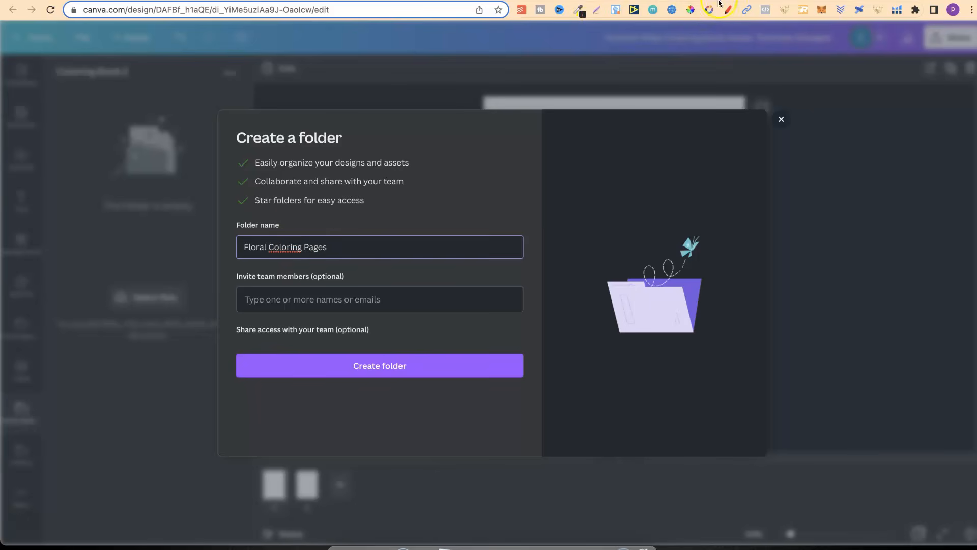
{"action": "left_click", "coordinate": [697, 1]}
{"action": "left_click", "coordinate": [411, 364]}
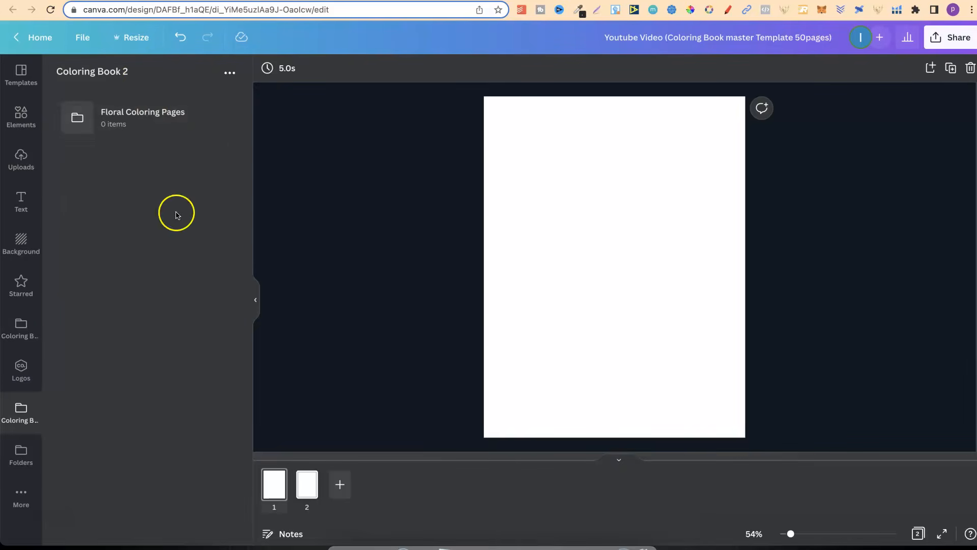
- Open the 50 Floral Coloring Pages #3 folder under Floral Coloring Pages in Coloring Books
{"action": "left_click", "coordinate": [35, 318]}
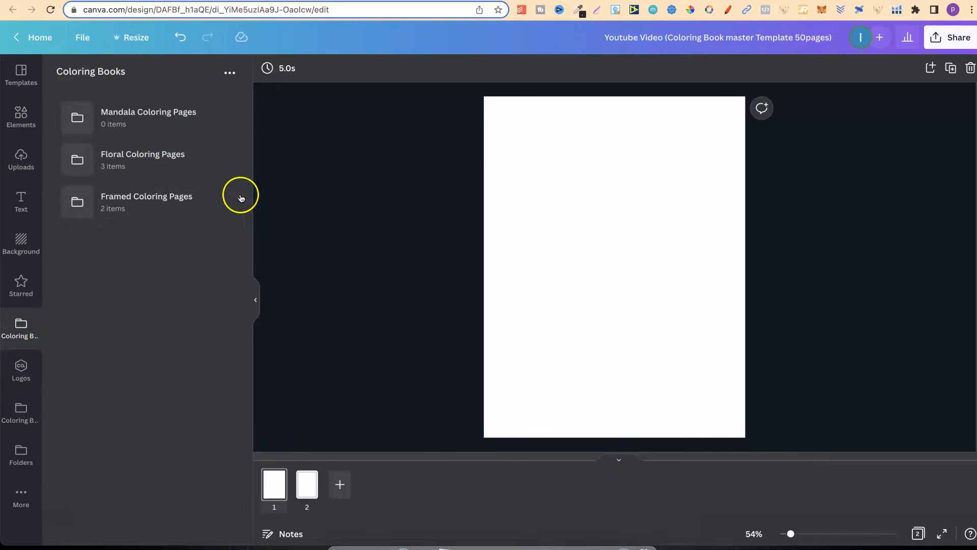
{"action": "left_click", "coordinate": [133, 161]}
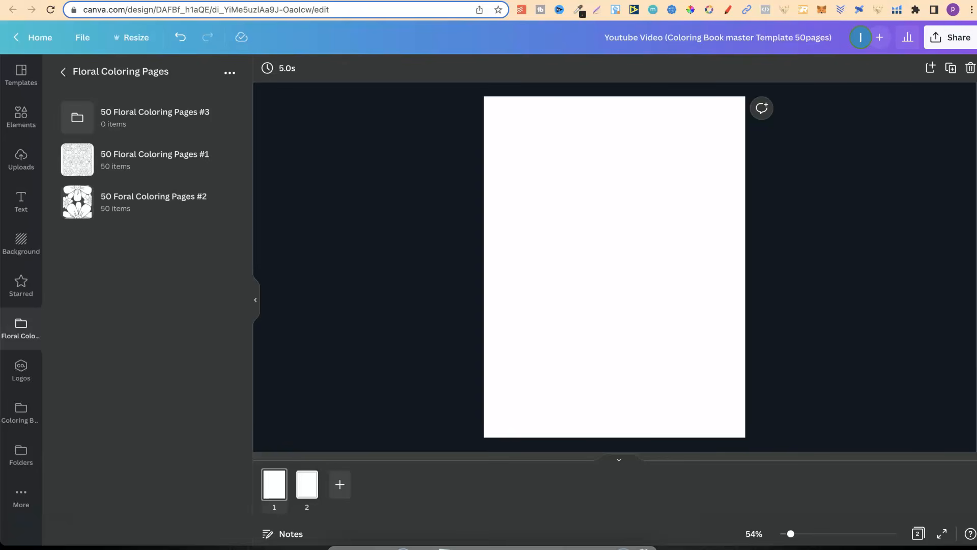
{"action": "left_click", "coordinate": [163, 117]}
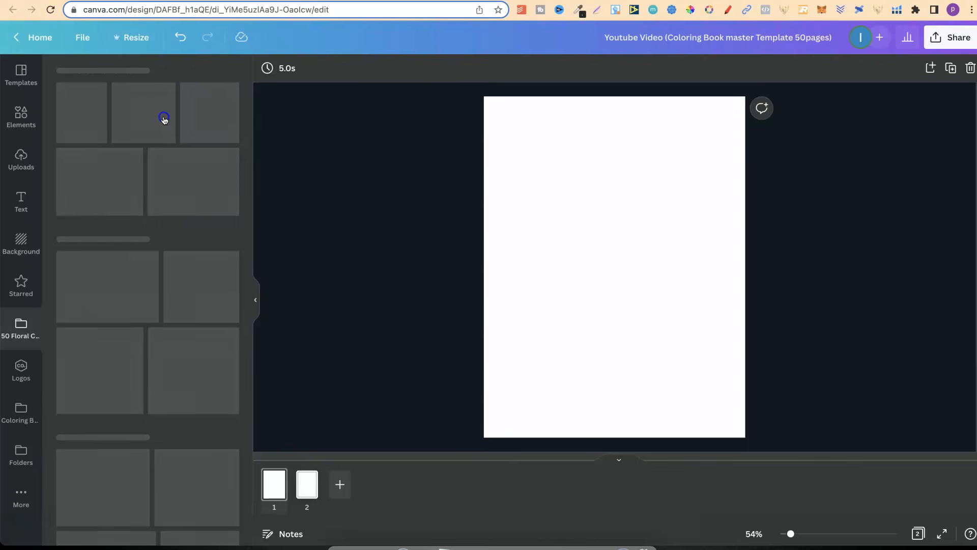
- Switch to Finder and open the Pattern coloring page folder in the Flower-Mandala download's png folder
{"action": "left_click", "coordinate": [340, 546]}
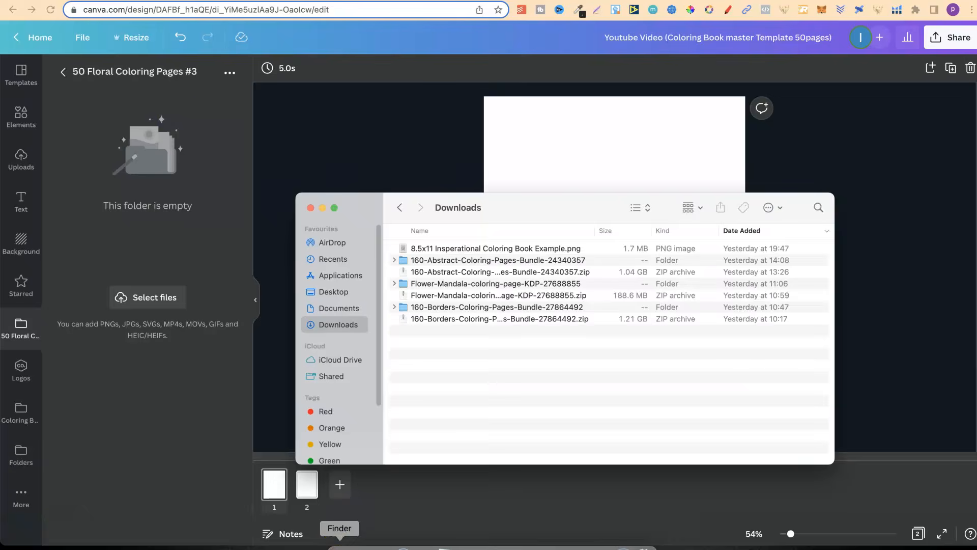
{"action": "double_click", "coordinate": [469, 284]}
{"action": "double_click", "coordinate": [415, 284]}
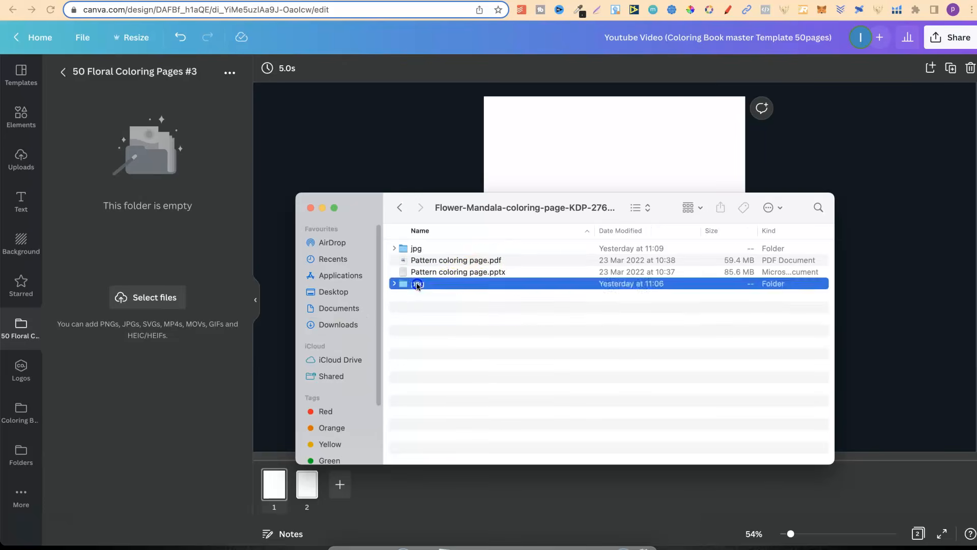
{"action": "double_click", "coordinate": [458, 247]}
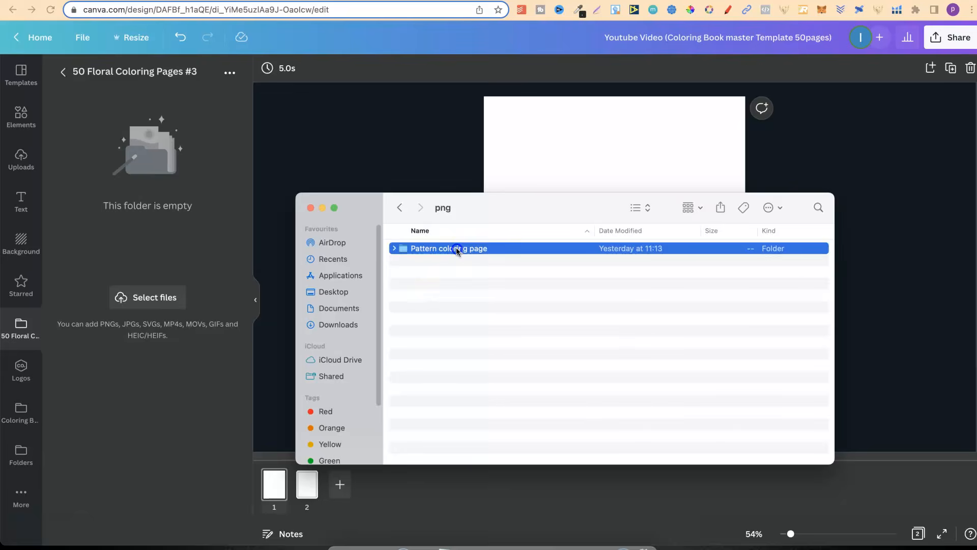
- Browse the slide PNG files and preview several coloring pages, including Slide87.PNG
{"action": "scroll", "coordinate": [444, 316], "scroll_direction": "down", "scroll_amount": 10}
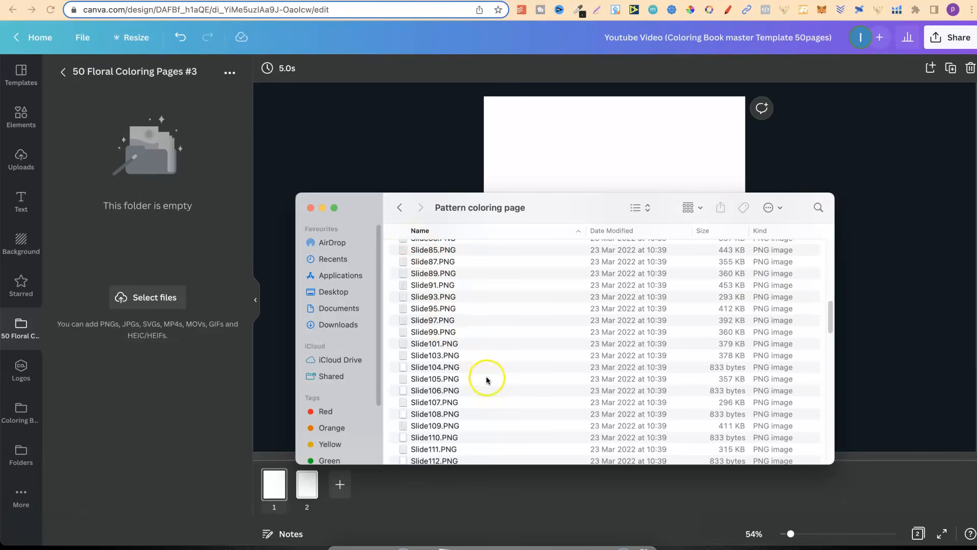
{"action": "scroll", "coordinate": [421, 253], "scroll_direction": "up", "scroll_amount": 15}
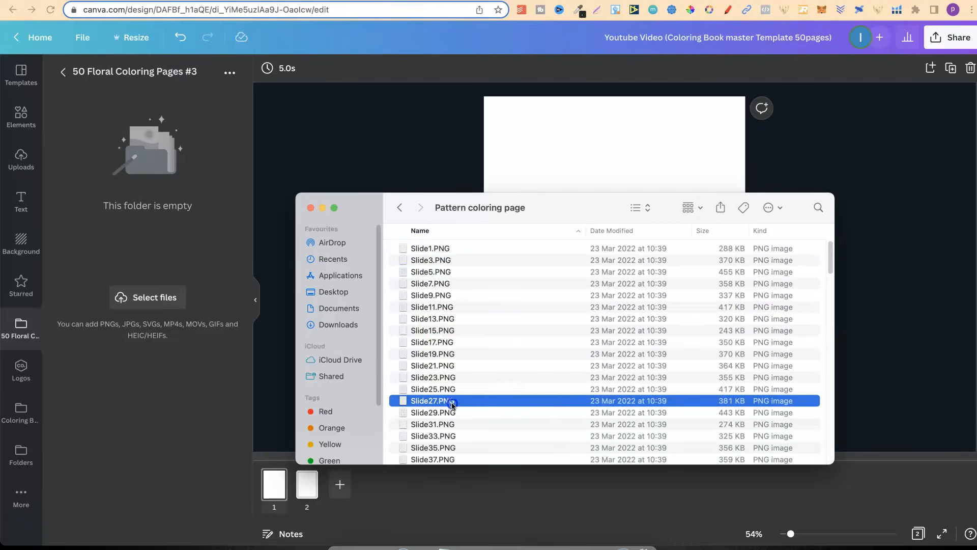
{"action": "left_click_drag", "start_coordinate": [432, 248], "coordinate": [461, 356]}
{"action": "key", "text": "space"}
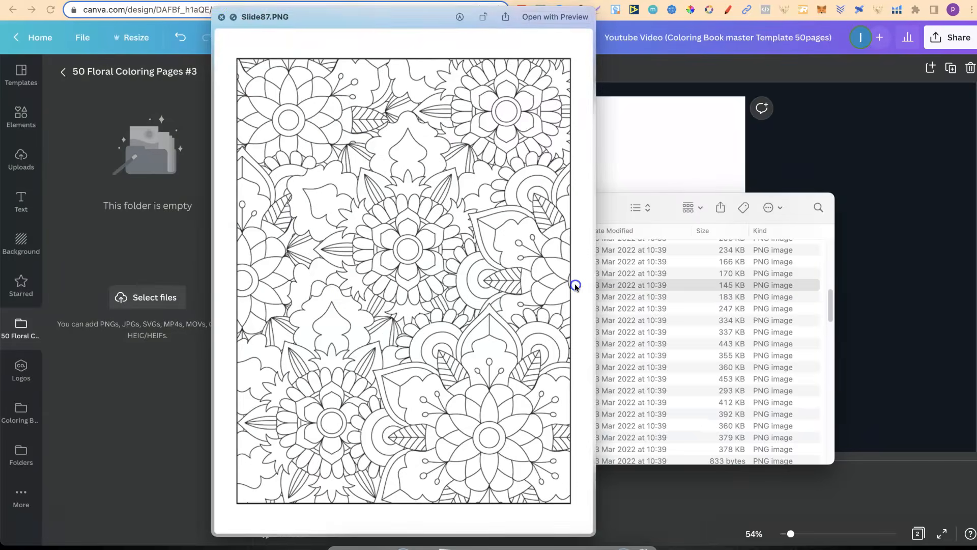
{"action": "left_click", "coordinate": [221, 15]}
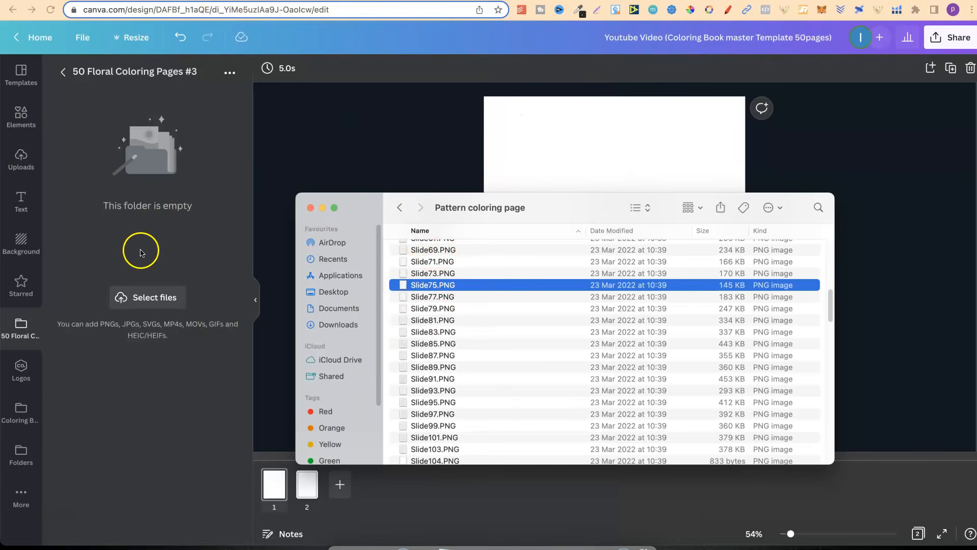
- Go back up to the Flower-Mandala folder in Finder and return to the Floral Coloring Pages folder in Canva
{"action": "left_click", "coordinate": [399, 208]}
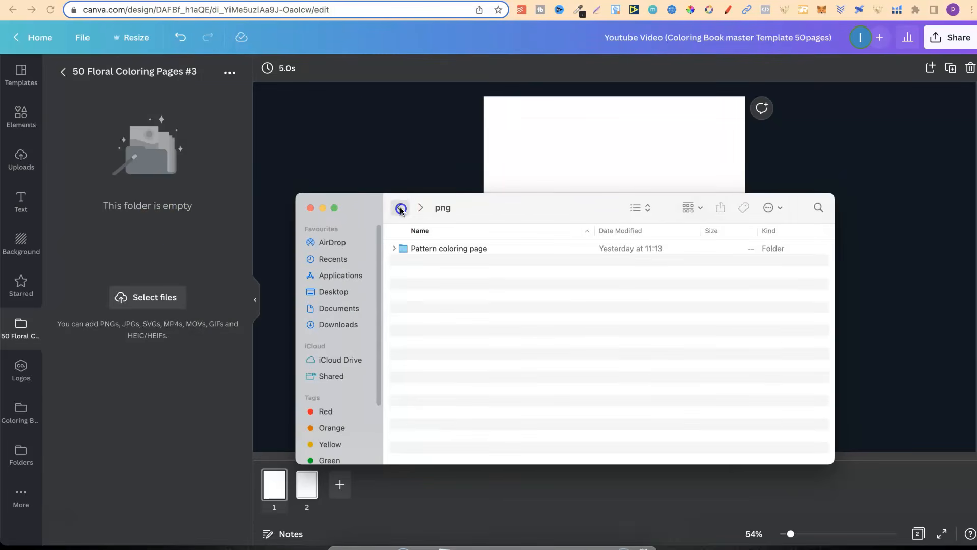
{"action": "left_click", "coordinate": [400, 208]}
{"action": "left_click", "coordinate": [188, 206]}
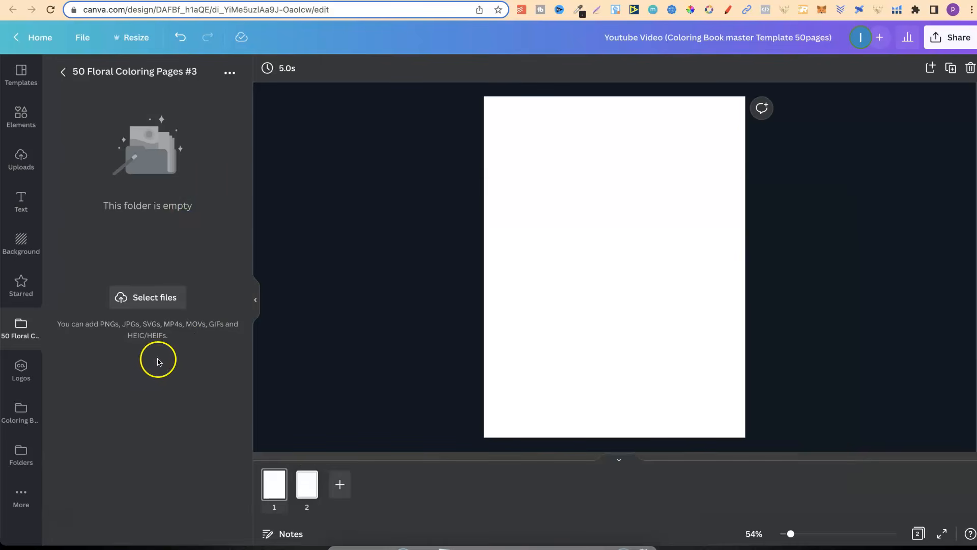
{"action": "left_click", "coordinate": [64, 72]}
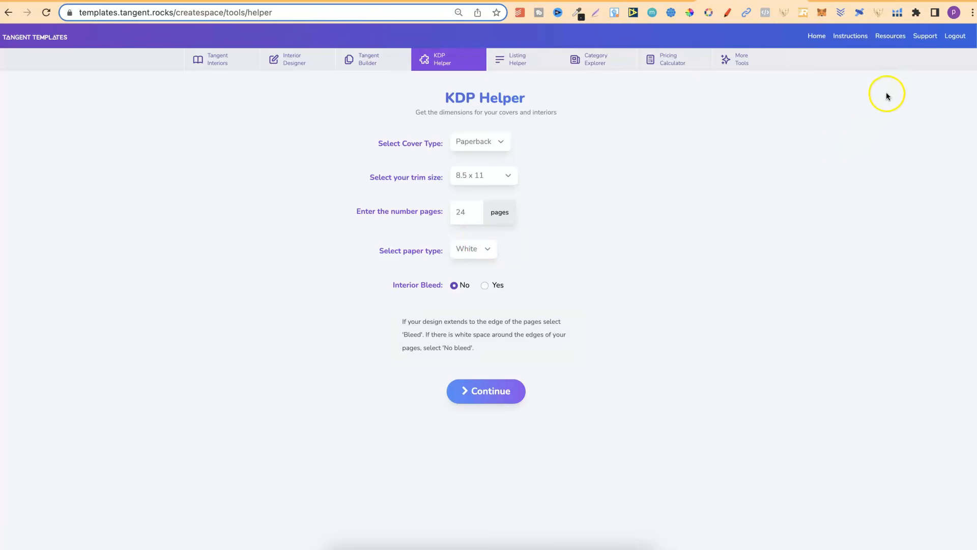
- Switch from the Tangent Templates KDP Helper to Bookow's Resources page and view its KDP Cover Size Calculator
{"action": "left_click", "coordinate": [834, 1]}
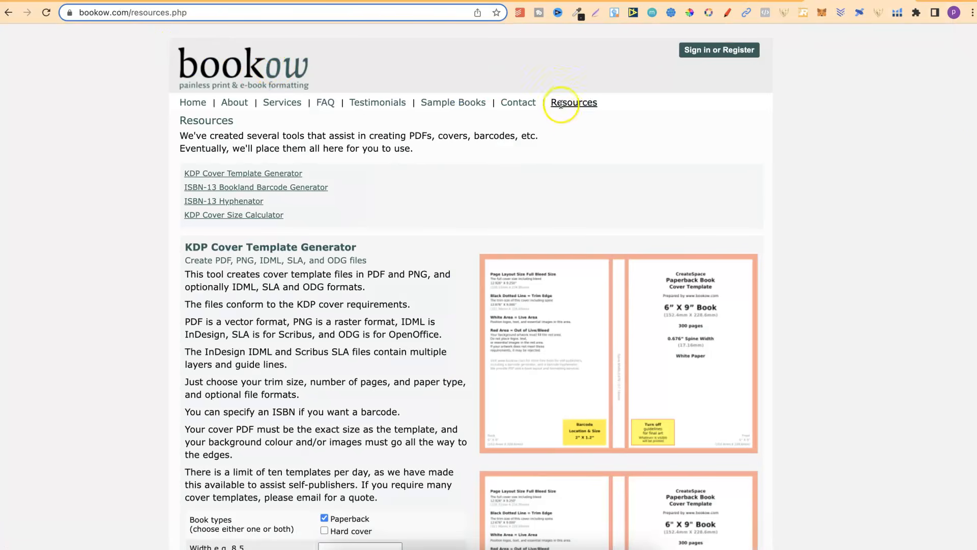
{"action": "scroll", "coordinate": [969, 112], "scroll_direction": "down", "scroll_amount": 20}
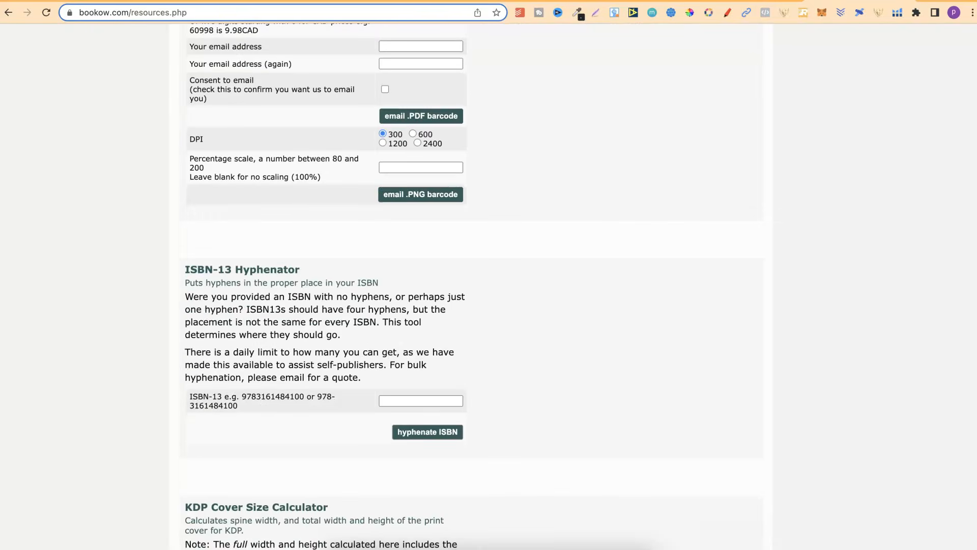
{"action": "scroll", "coordinate": [974, 416], "scroll_direction": "up", "scroll_amount": 5}
{"action": "scroll", "coordinate": [974, 416], "scroll_direction": "down", "scroll_amount": 10}
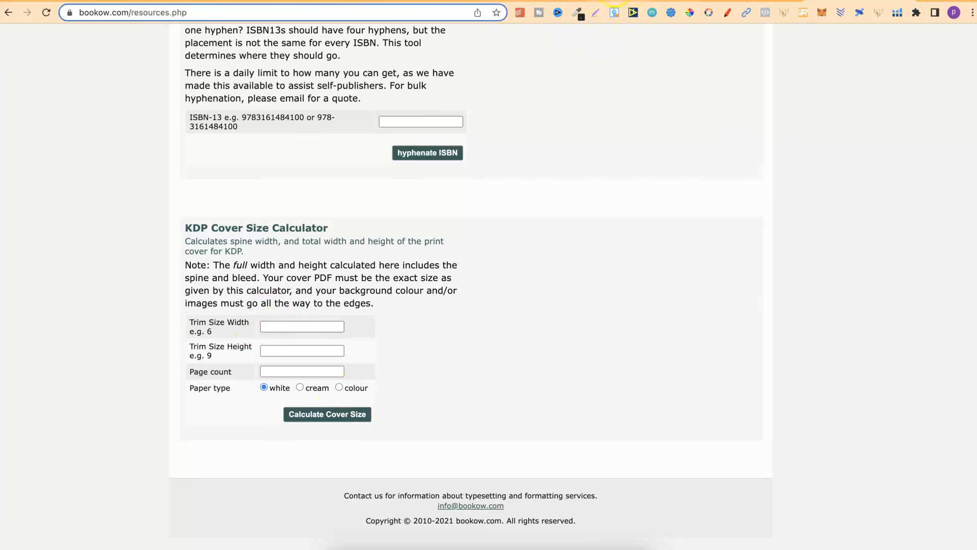
- Switch to the Canva home page and open the custom size option for a new design
{"action": "left_click", "coordinate": [429, 2]}
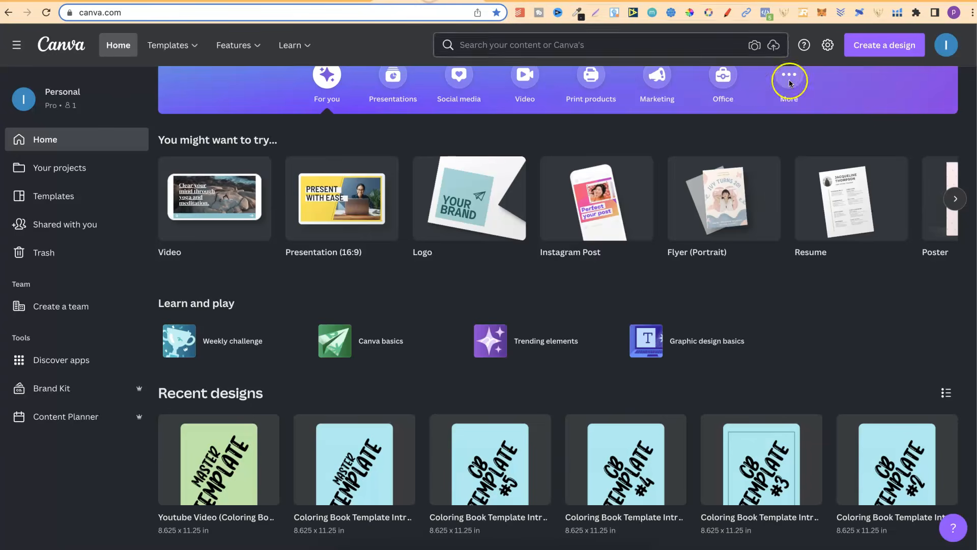
{"action": "left_click", "coordinate": [892, 50]}
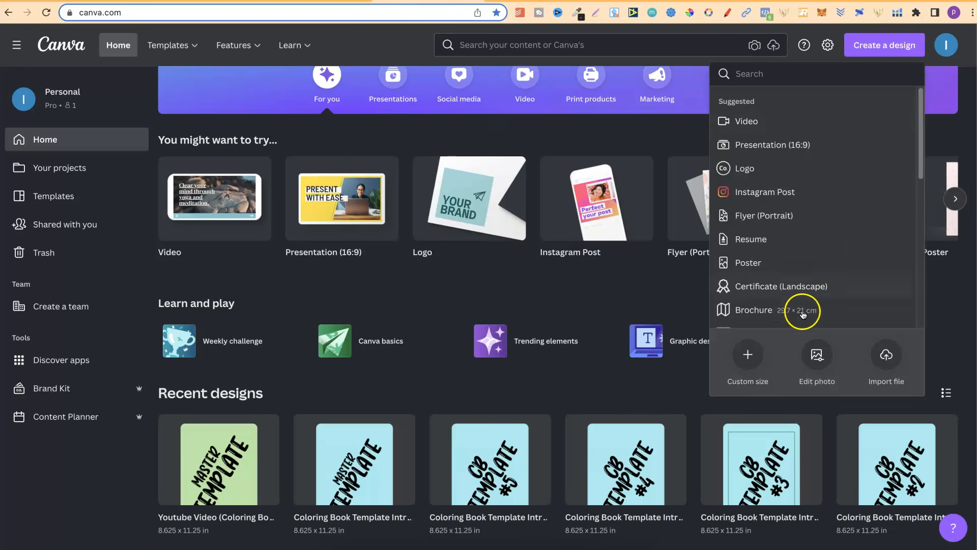
{"action": "left_click", "coordinate": [746, 356]}
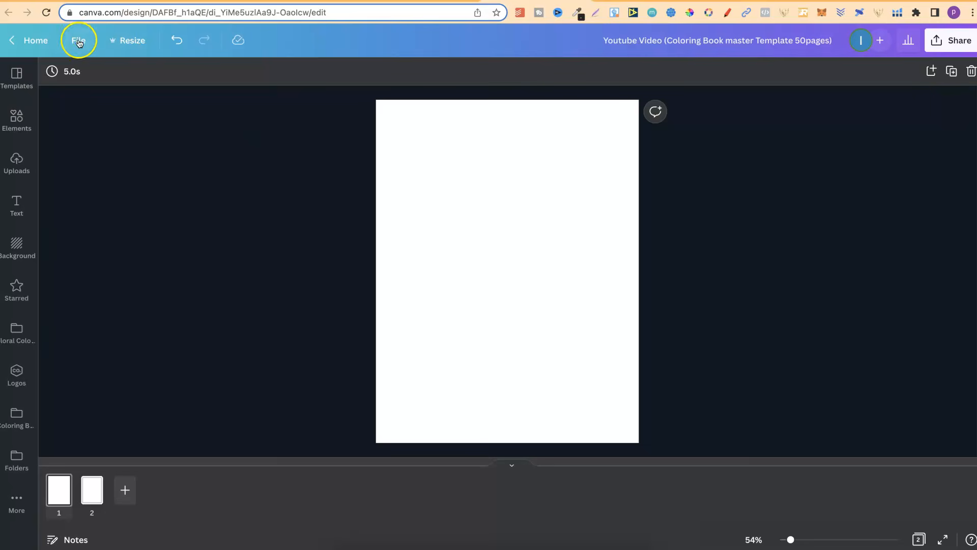
- View the page dimensions of the coloring book master template in its file details
{"action": "left_click", "coordinate": [79, 40]}
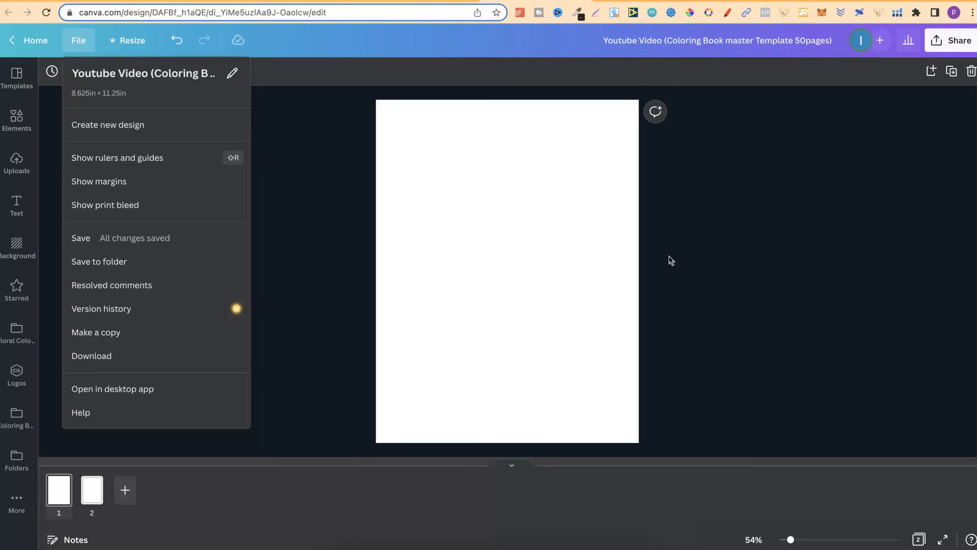
{"action": "left_click", "coordinate": [621, 246]}
{"action": "left_click_drag", "start_coordinate": [622, 247], "coordinate": [681, 340]}
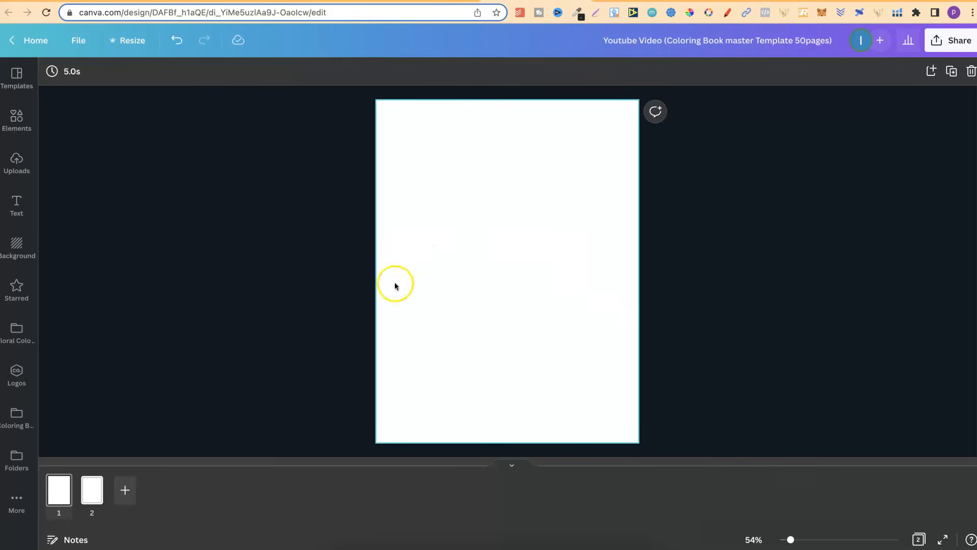
- Add an outlined square to page 2, stretch it into a wide rectangle inside the border, and delete it
{"action": "left_click", "coordinate": [85, 497]}
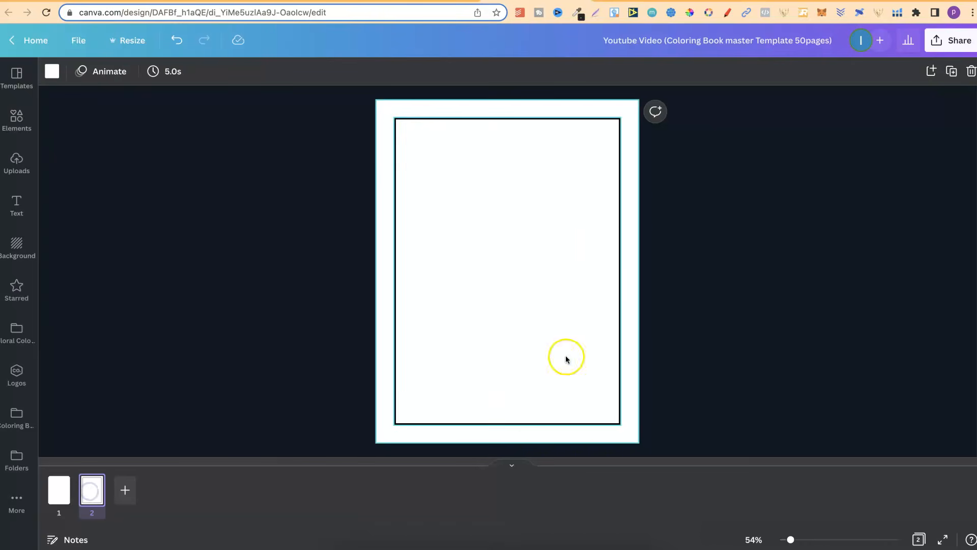
{"action": "left_click", "coordinate": [16, 120]}
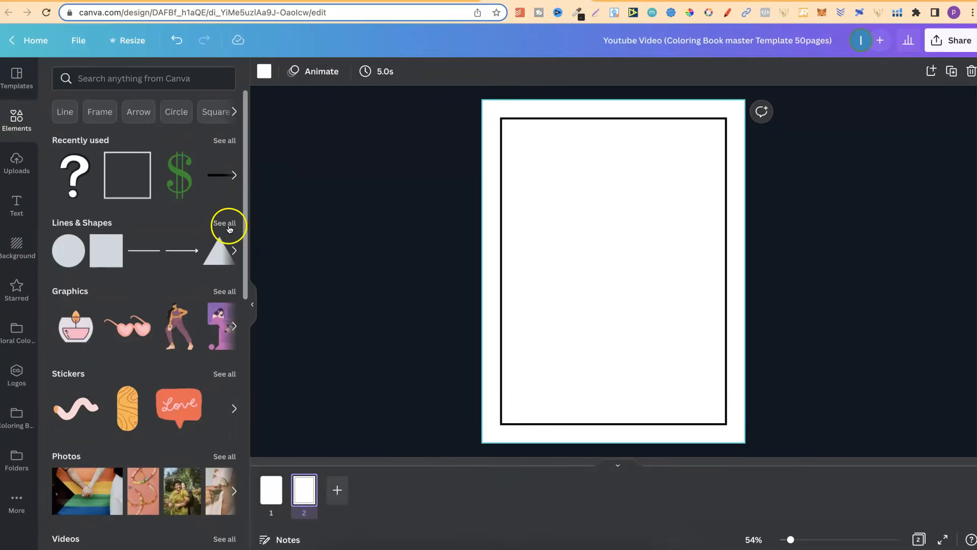
{"action": "left_click", "coordinate": [226, 223]}
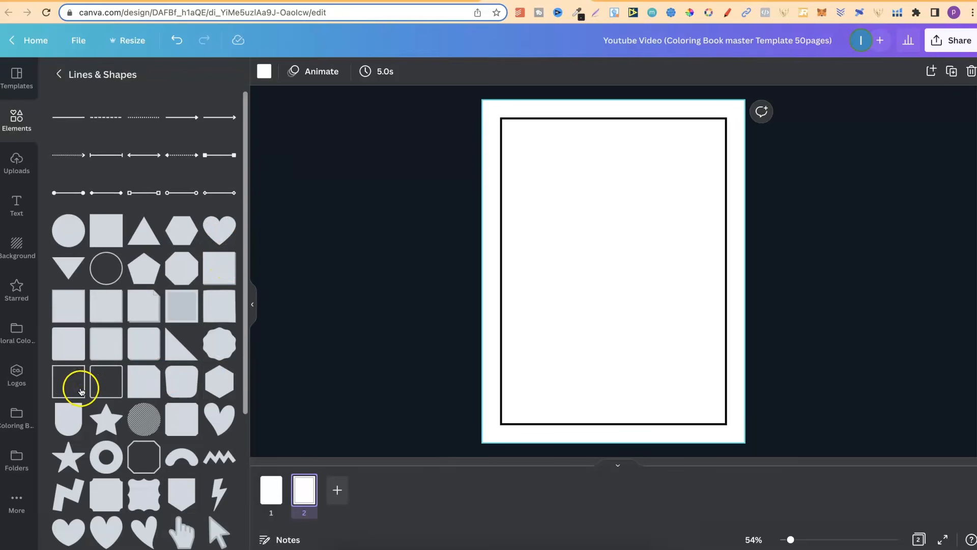
{"action": "left_click", "coordinate": [74, 386]}
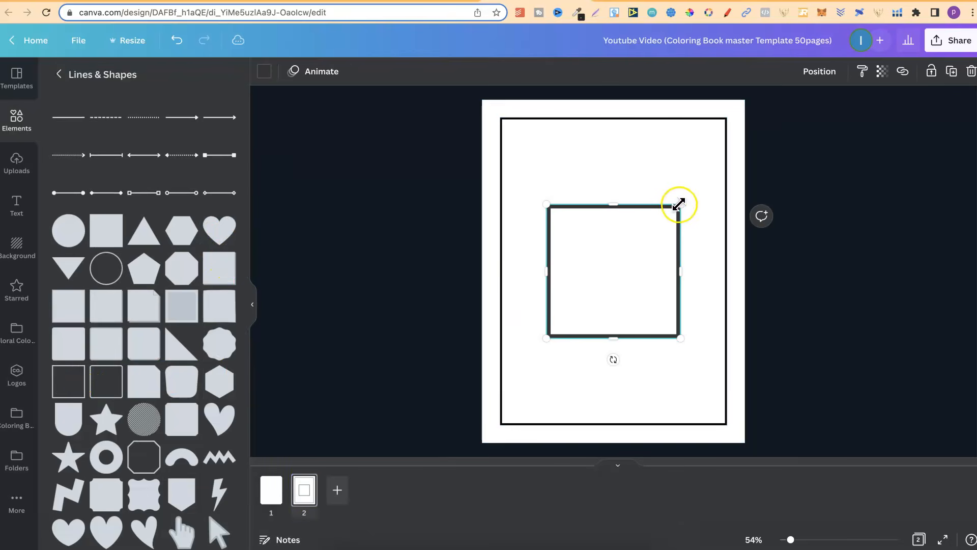
{"action": "left_click_drag", "start_coordinate": [680, 204], "coordinate": [719, 304]}
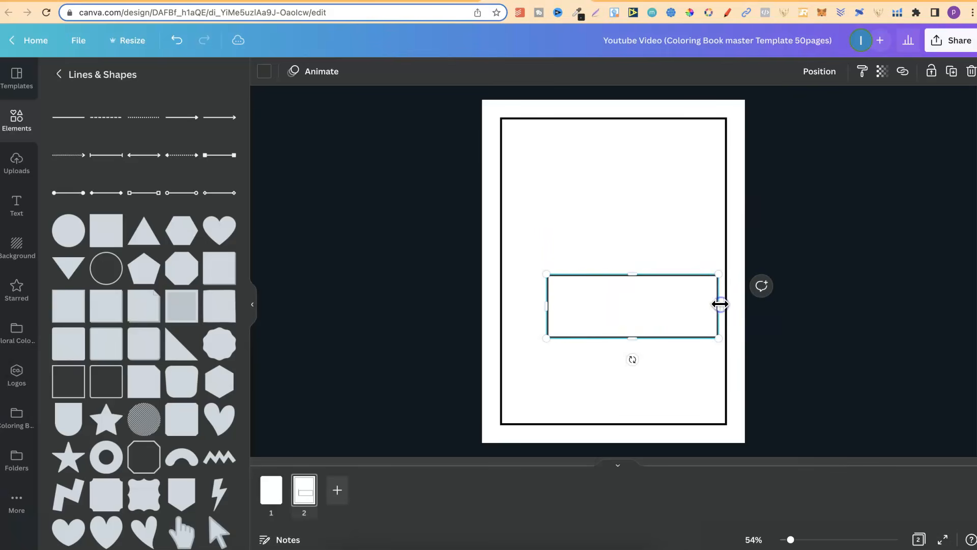
{"action": "left_click", "coordinate": [970, 71]}
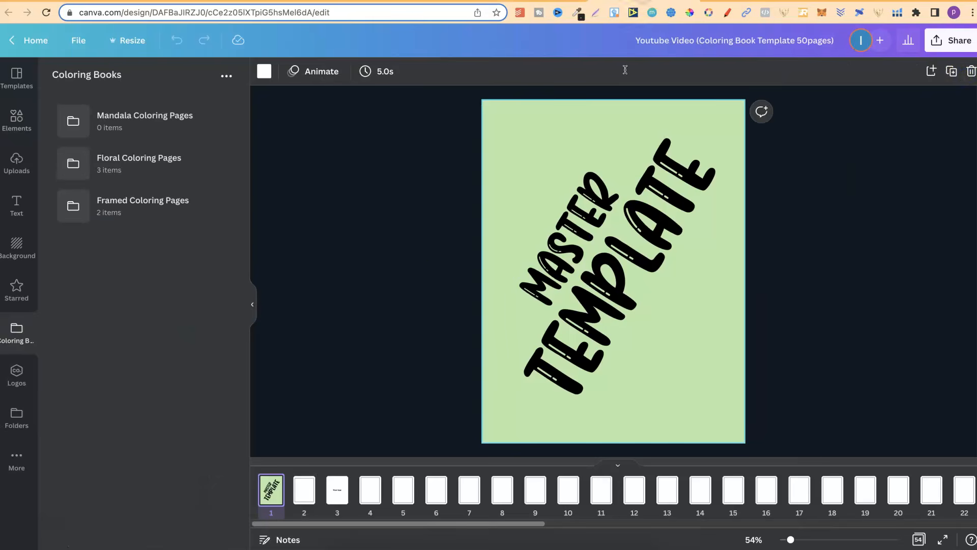
- Collapse the folder panel in the 50-page Coloring Book Template design and unlock the green background on page 1
{"action": "left_click", "coordinate": [427, 284]}
{"action": "left_click", "coordinate": [253, 303]}
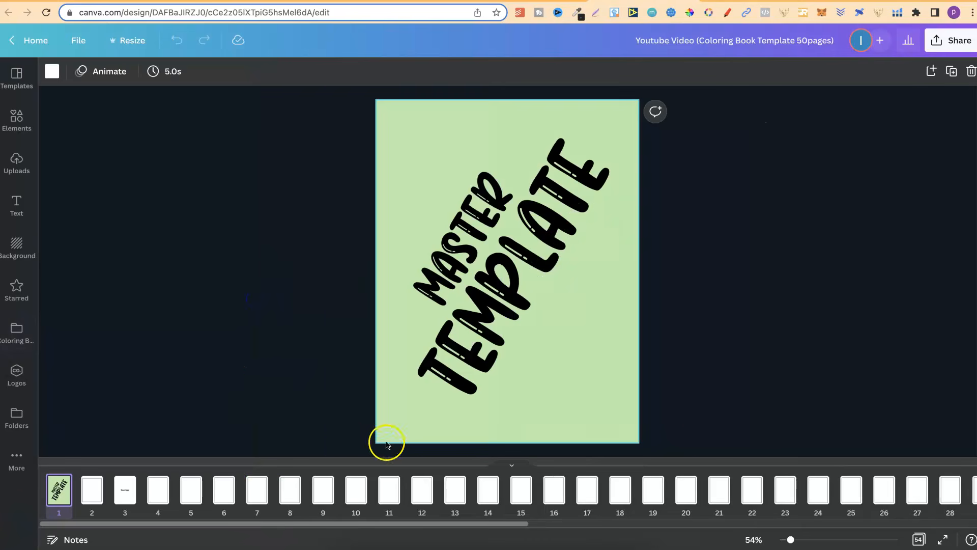
{"action": "left_click", "coordinate": [590, 309]}
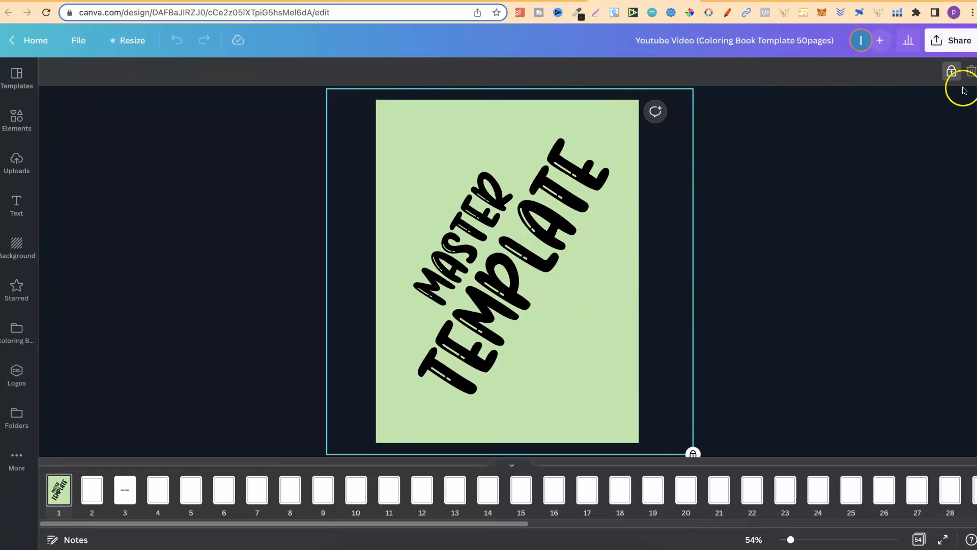
{"action": "left_click", "coordinate": [951, 73]}
- Try setting the green background's transparency to 100, and undo the change
{"action": "left_click", "coordinate": [882, 71]}
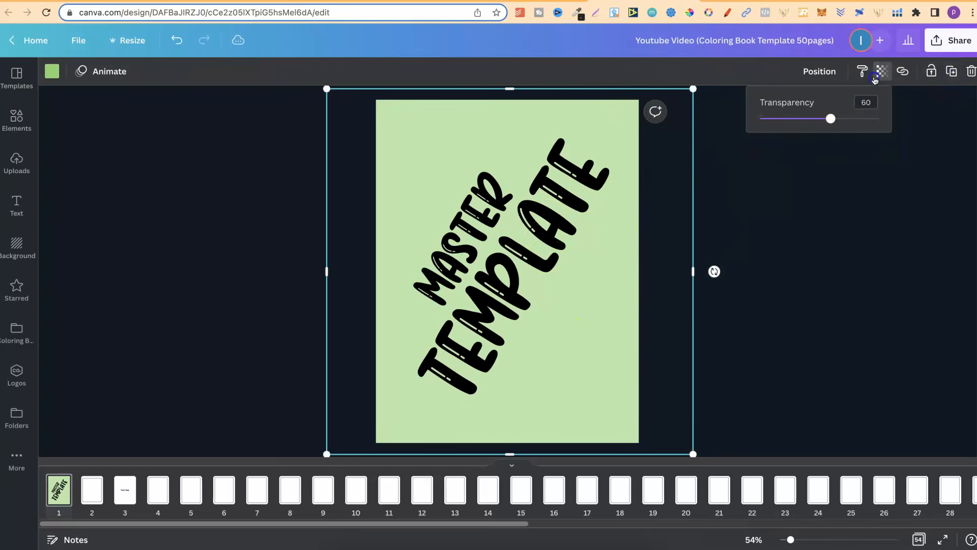
{"action": "left_click_drag", "start_coordinate": [832, 120], "coordinate": [891, 123]}
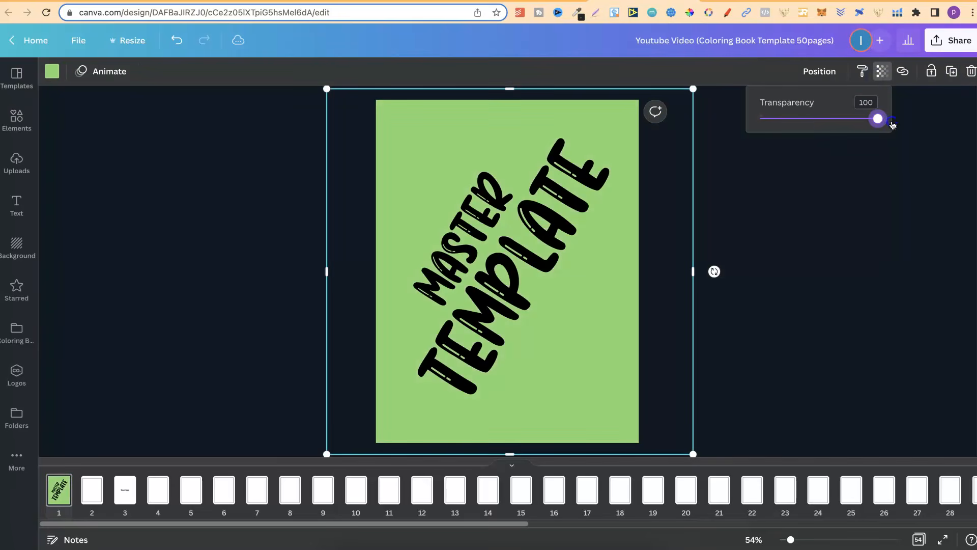
{"action": "left_click", "coordinate": [835, 207]}
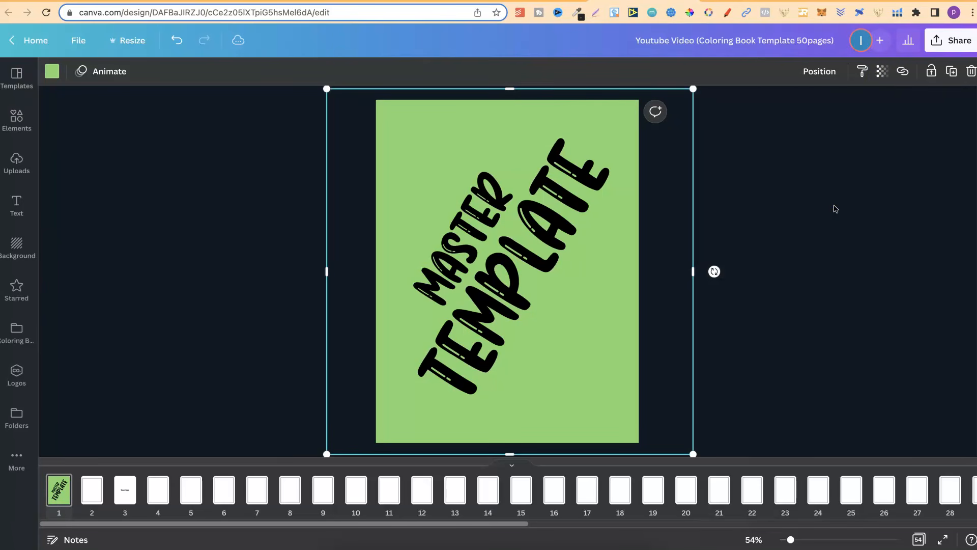
{"action": "left_click", "coordinate": [176, 40]}
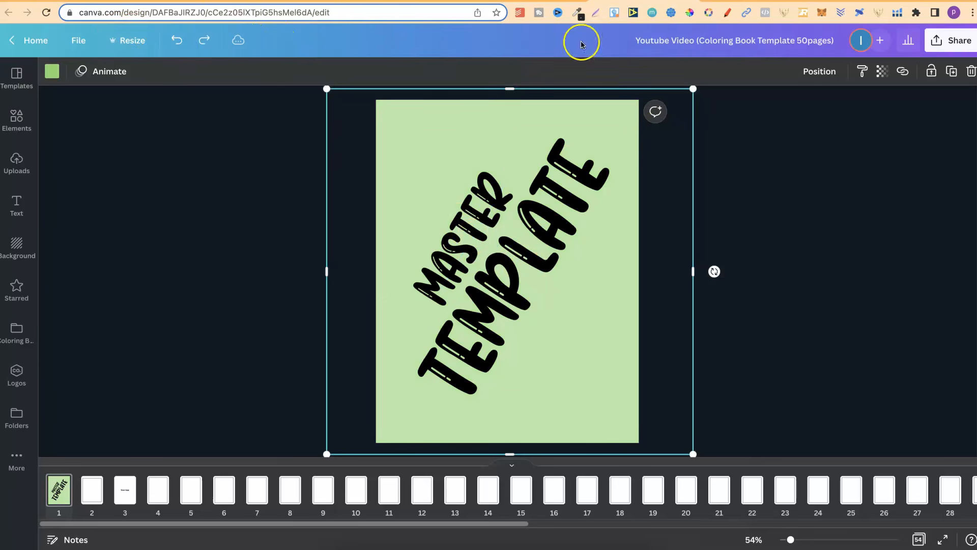
{"action": "left_click", "coordinate": [441, 0]}
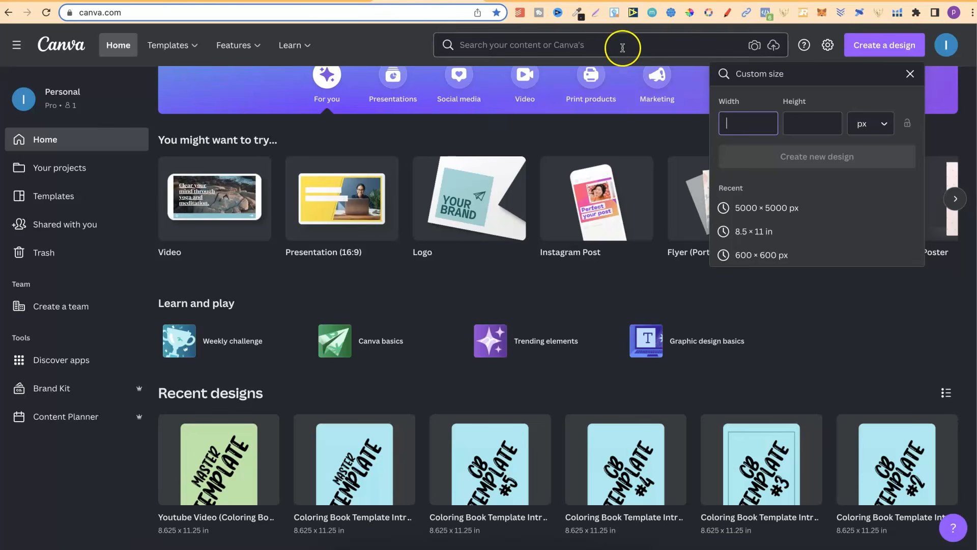
{"action": "left_click", "coordinate": [622, 1]}
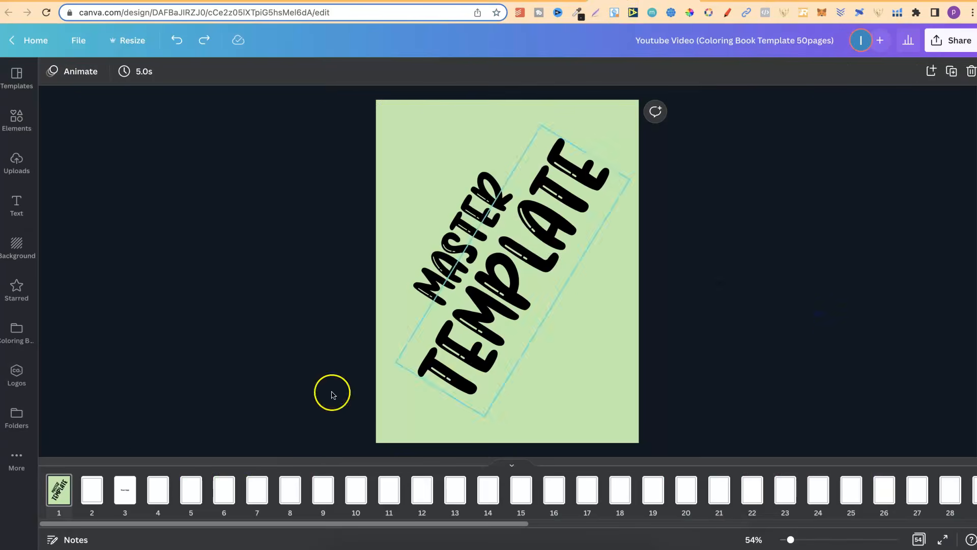
- Examine bordered page 2, the Your Logo page 3 and bordered page 4, including the page options for page 4
{"action": "left_click", "coordinate": [88, 488]}
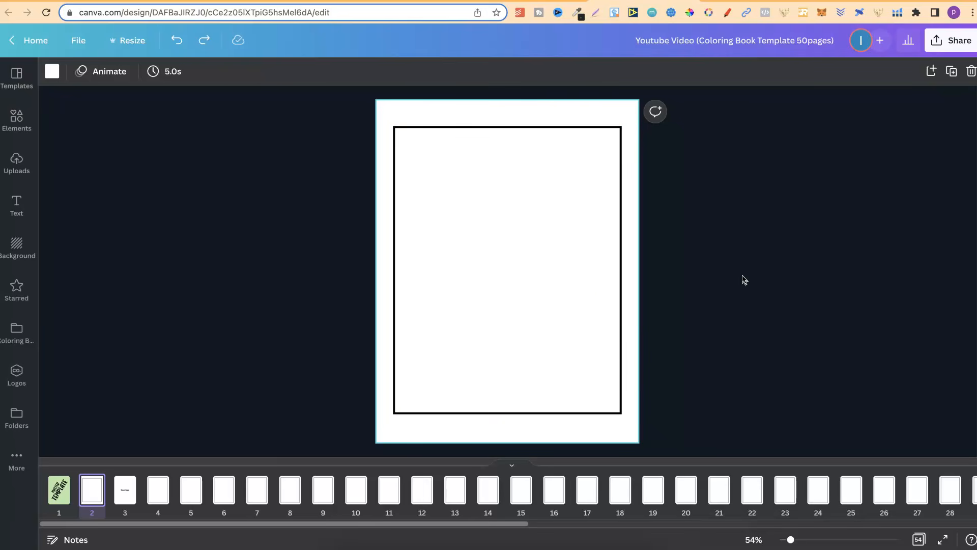
{"action": "left_click", "coordinate": [122, 491]}
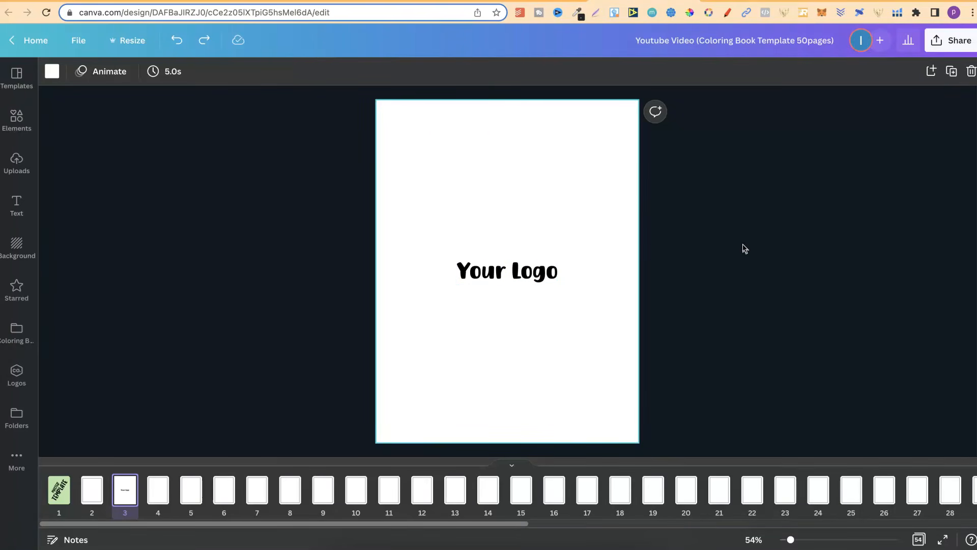
{"action": "left_click", "coordinate": [91, 496]}
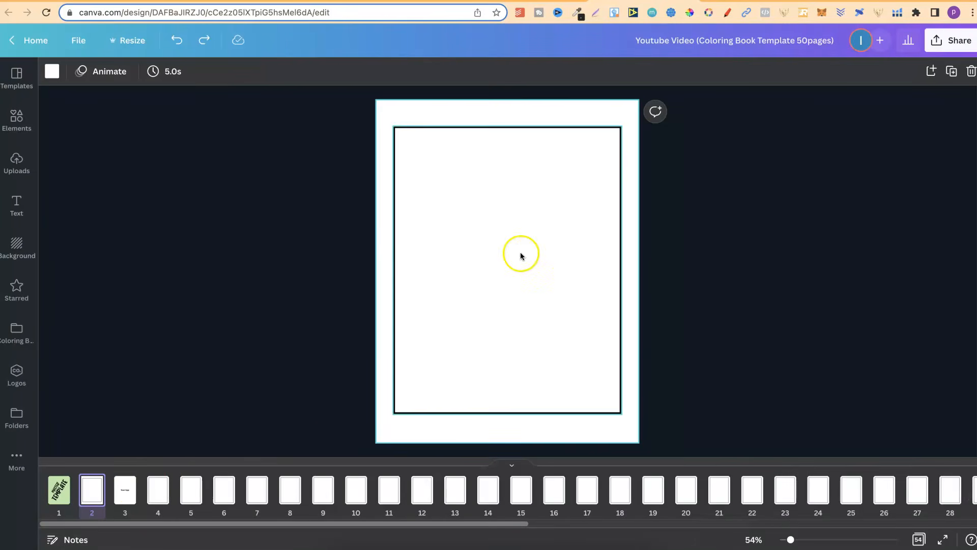
{"action": "left_click", "coordinate": [124, 495]}
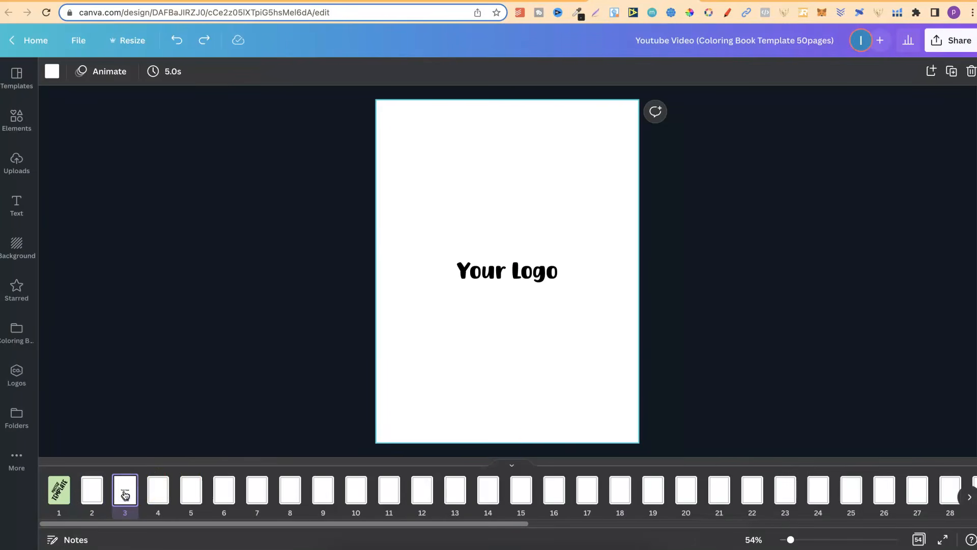
{"action": "left_click", "coordinate": [159, 494]}
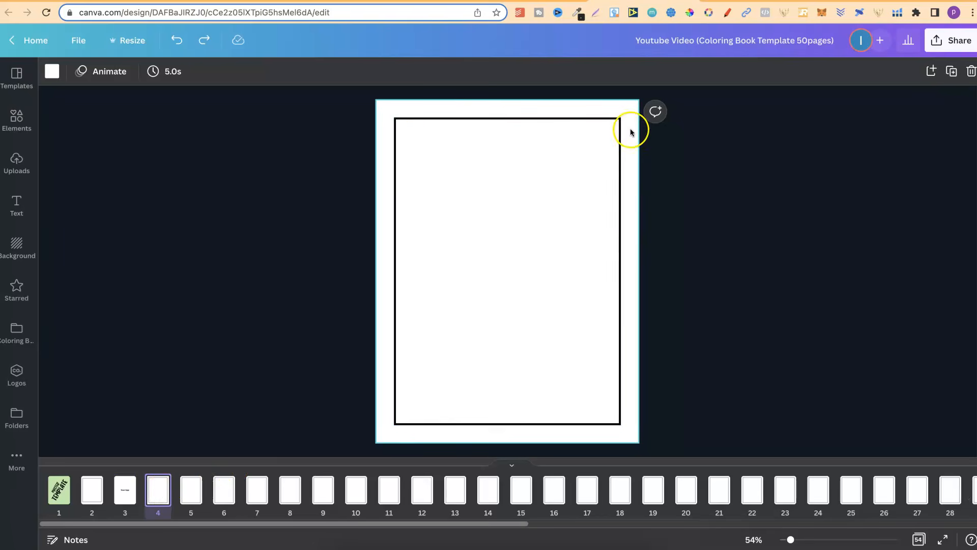
{"action": "right_click", "coordinate": [159, 498]}
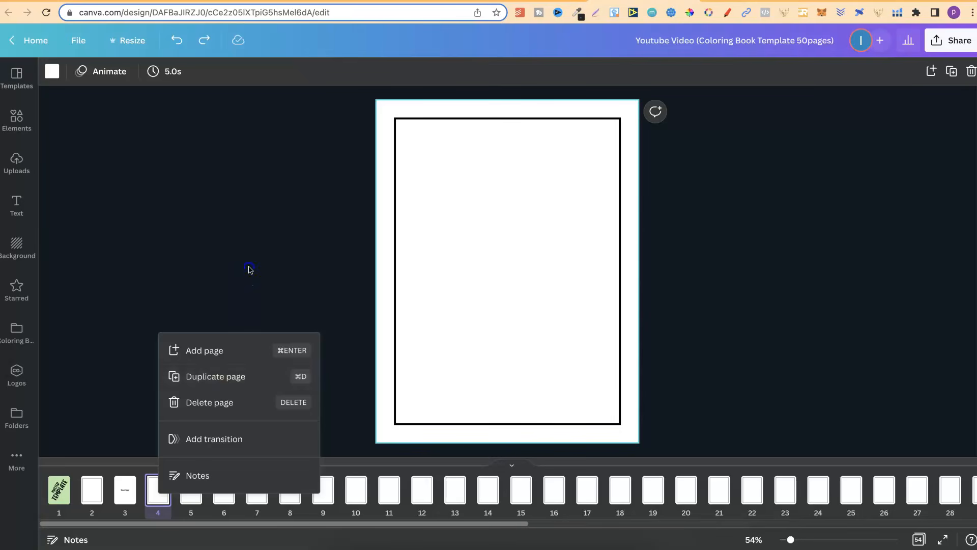
{"action": "left_click", "coordinate": [248, 269]}
- Page through the bordered coloring pages from page 4 up to the closing logo page 54
{"action": "left_click", "coordinate": [156, 492]}
{"action": "key", "text": "Right"}
{"action": "key", "text": "Right"}
{"action": "key", "text": "Right"}
{"action": "key", "text": "Right"}
{"action": "key", "text": "Right"}
{"action": "key", "text": "Right"}
{"action": "key", "text": "Right"}
{"action": "key", "text": "Right"}
{"action": "key", "text": "Right"}
{"action": "key", "text": "Right"}
{"action": "key", "text": "Right"}
{"action": "key", "text": "Right"}
{"action": "key", "text": "Right"}
{"action": "key", "text": "Right"}
{"action": "key", "text": "Right"}
{"action": "key", "text": "Right"}
{"action": "key", "text": "Right"}
{"action": "key", "text": "Right"}
{"action": "key", "text": "Right"}
{"action": "key", "text": "Right"}
{"action": "key", "text": "Right"}
{"action": "key", "text": "Right"}
{"action": "key", "text": "Right"}
{"action": "key", "text": "Right"}
{"action": "key", "text": "Right"}
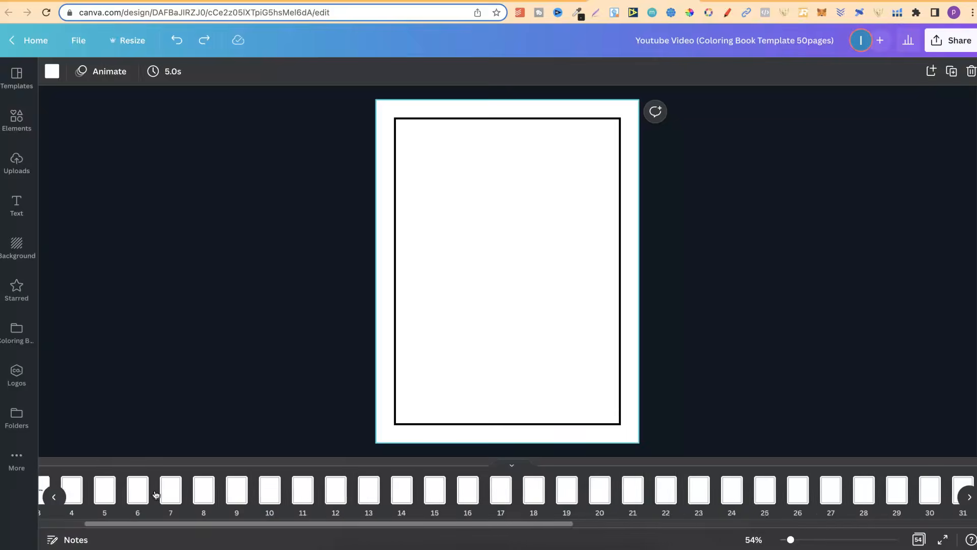
{"action": "key", "text": "Right"}
{"action": "key", "text": "Right"}
{"action": "key", "text": "Right"}
{"action": "key", "text": "Right"}
{"action": "key", "text": "Right"}
{"action": "key", "text": "Right"}
{"action": "key", "text": "Right"}
{"action": "key", "text": "Right"}
{"action": "key", "text": "Right"}
{"action": "key", "text": "Right"}
{"action": "key", "text": "Right"}
{"action": "key", "text": "Right"}
{"action": "key", "text": "Right"}
{"action": "key", "text": "Right"}
{"action": "key", "text": "Right"}
{"action": "key", "text": "Right"}
{"action": "key", "text": "Right"}
{"action": "key", "text": "Right"}
{"action": "key", "text": "Right"}
{"action": "key", "text": "Right"}
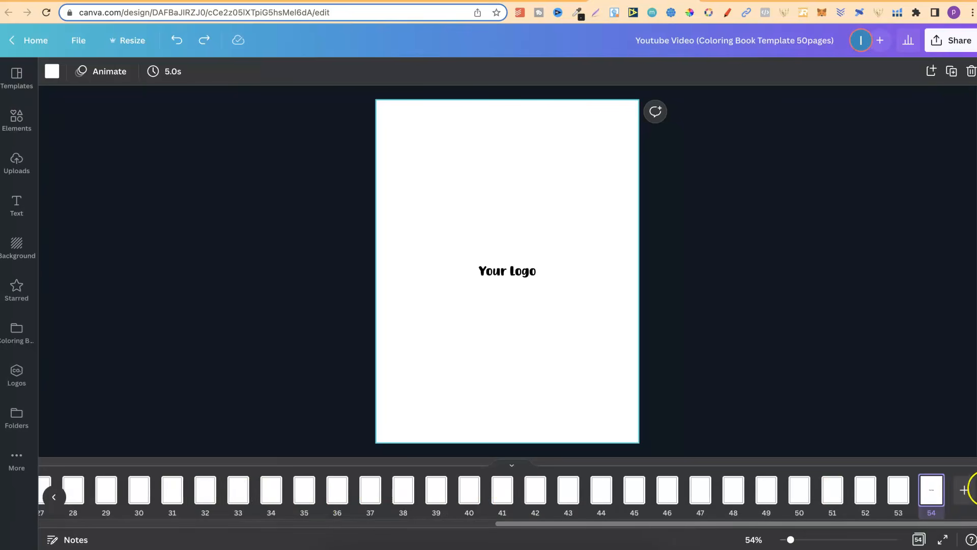
- Try deleting the green Master Template page at the start of the design, and undo the deletion
{"action": "left_click_drag", "start_coordinate": [639, 525], "coordinate": [59, 487]}
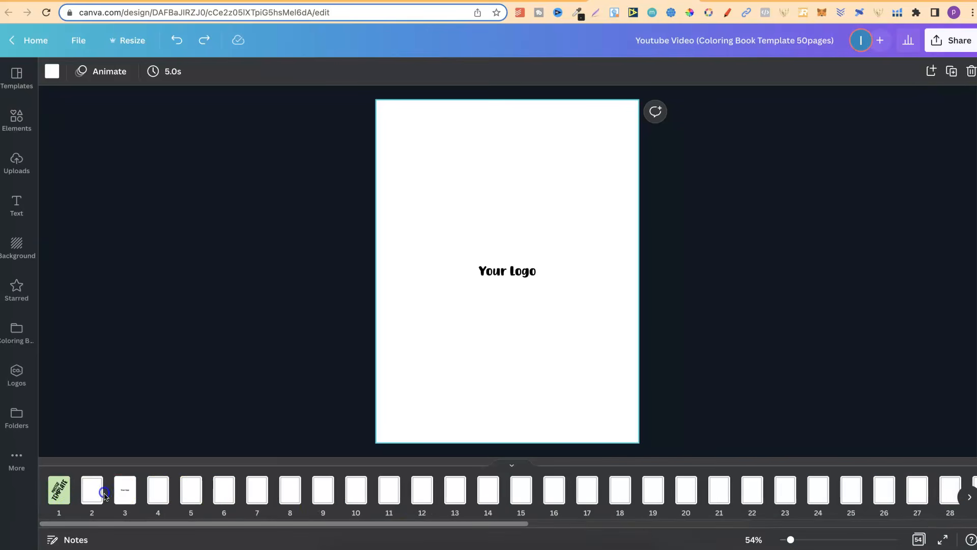
{"action": "left_click", "coordinate": [60, 487]}
{"action": "key", "text": "Delete"}
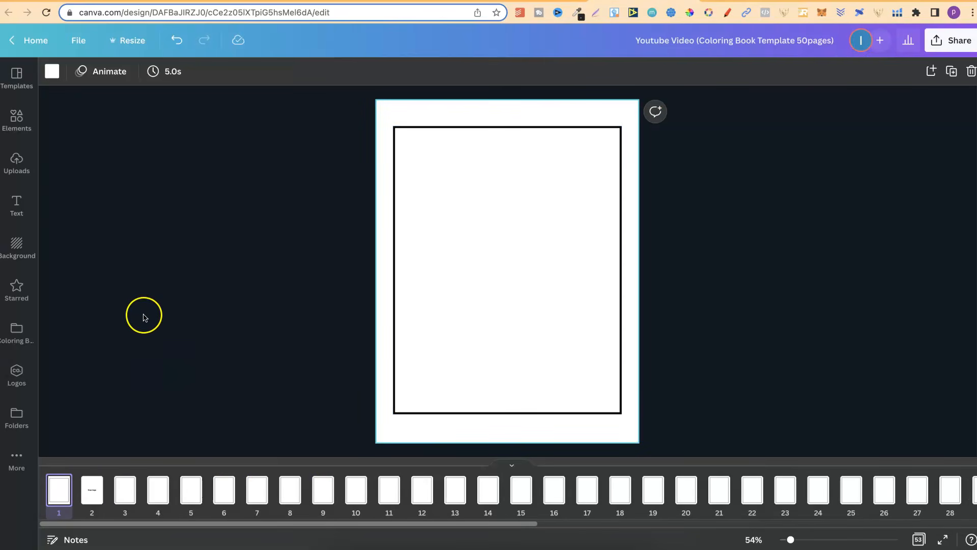
{"action": "left_click", "coordinate": [177, 40]}
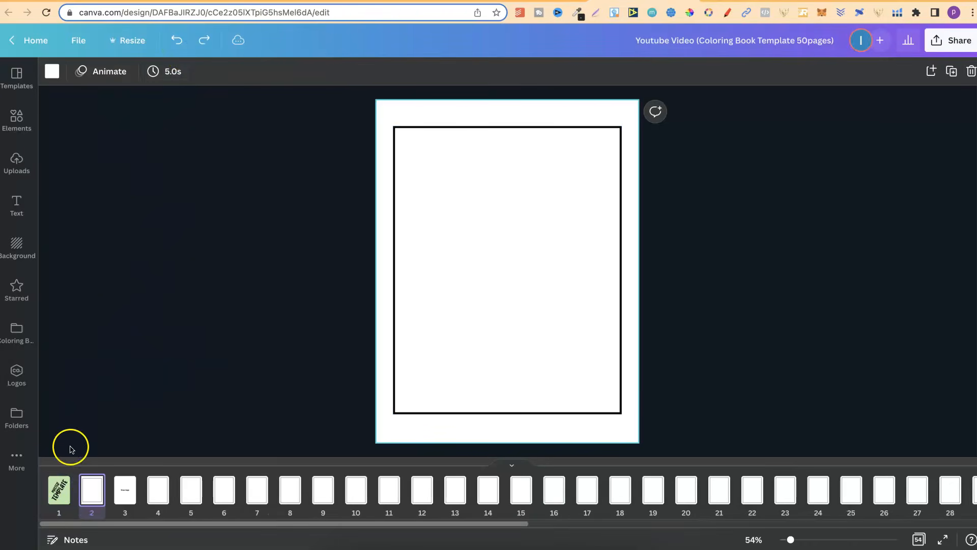
- View the closing logo page 54 and the last bordered coloring page 53
{"action": "left_click_drag", "start_coordinate": [484, 523], "coordinate": [914, 496]}
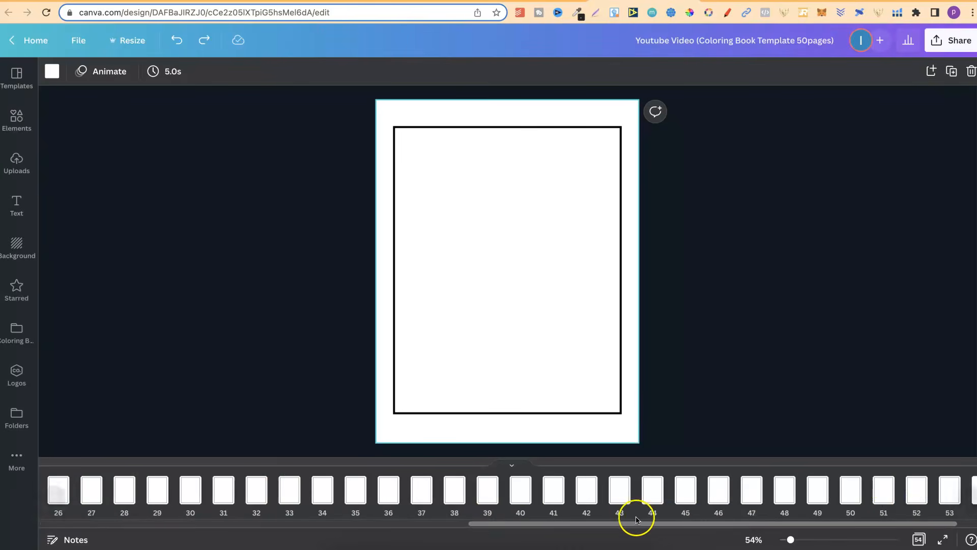
{"action": "left_click_drag", "start_coordinate": [627, 527], "coordinate": [668, 524]}
{"action": "left_click", "coordinate": [929, 495]}
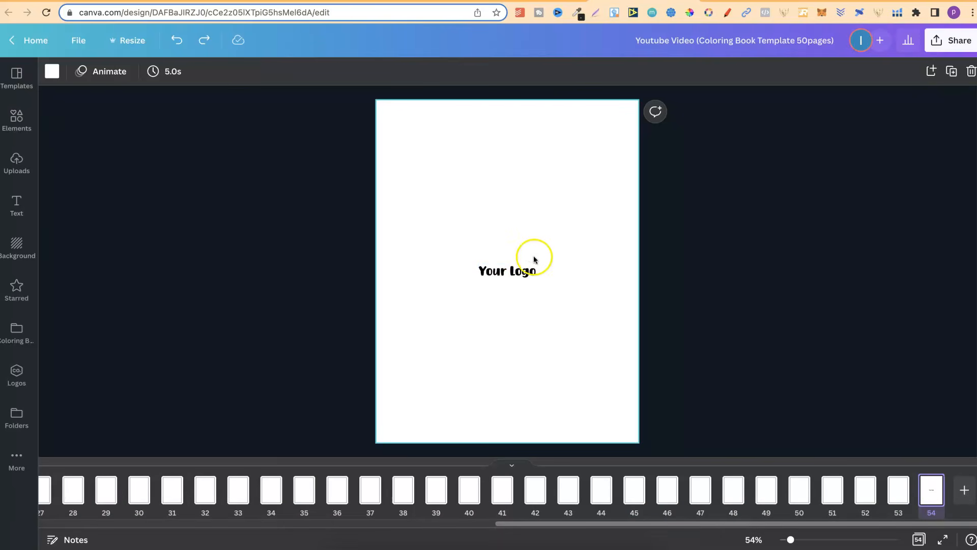
{"action": "left_click", "coordinate": [897, 488]}
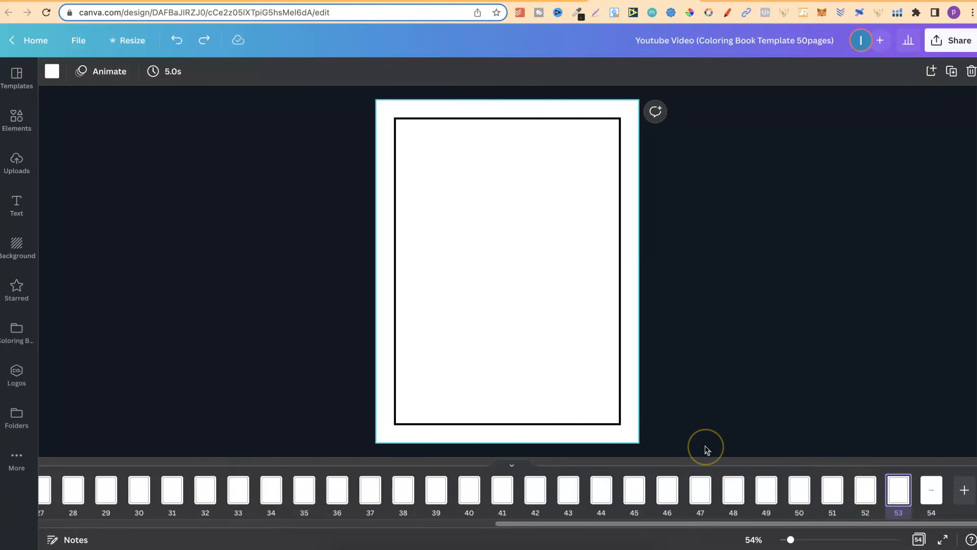
- Duplicate the closing Your Logo page, page 54
{"action": "left_click", "coordinate": [931, 489]}
{"action": "right_click", "coordinate": [932, 491]}
{"action": "left_click", "coordinate": [894, 409]}
- Try moving a closing logo page ahead of the last bordered coloring page, and undo the move
{"action": "left_click_drag", "start_coordinate": [930, 490], "coordinate": [853, 494]}
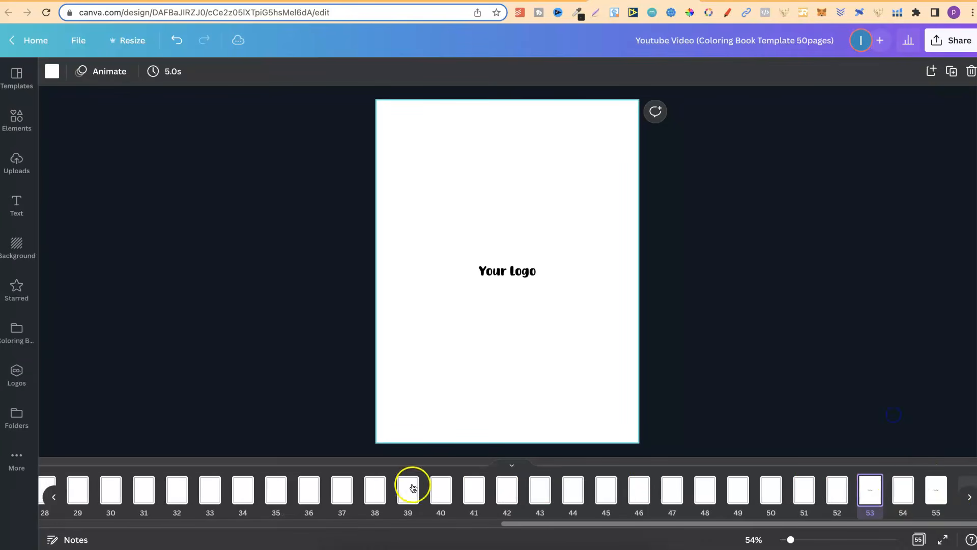
{"action": "left_click", "coordinate": [177, 40]}
{"action": "left_click", "coordinate": [676, 305]}
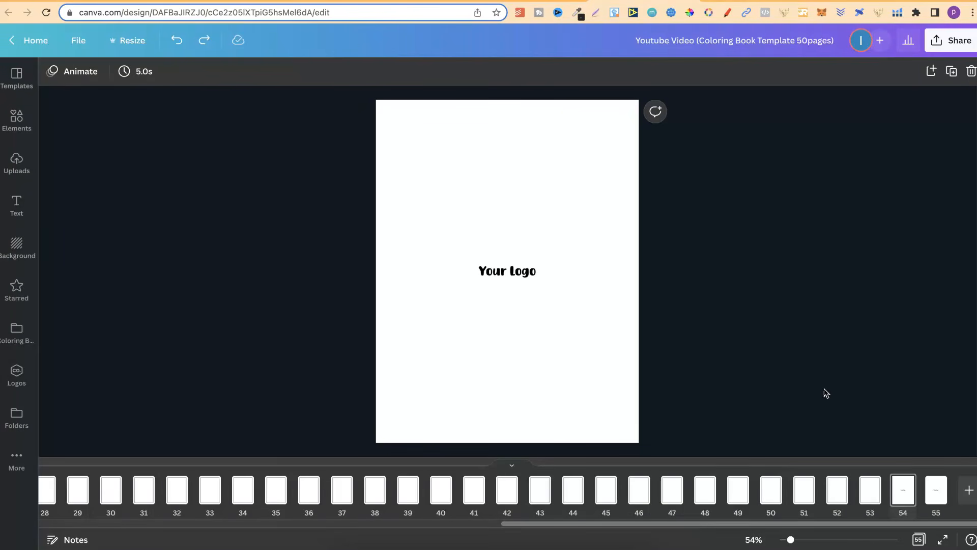
- On the Canva home page, close the custom size box and move the first recent design to the trash
{"action": "left_click_drag", "start_coordinate": [639, 523], "coordinate": [153, 523]}
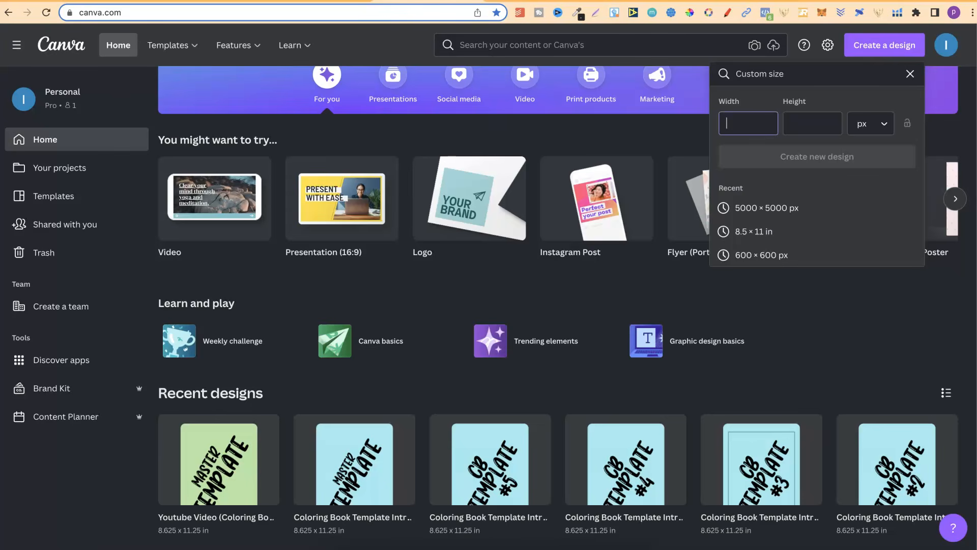
{"action": "left_click", "coordinate": [434, 377]}
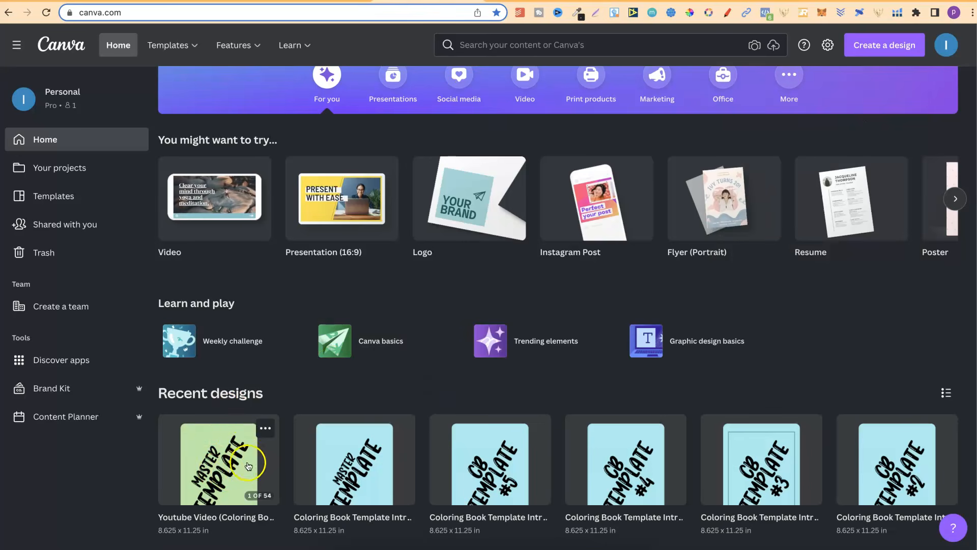
{"action": "left_click", "coordinate": [265, 428]}
{"action": "left_click", "coordinate": [314, 397]}
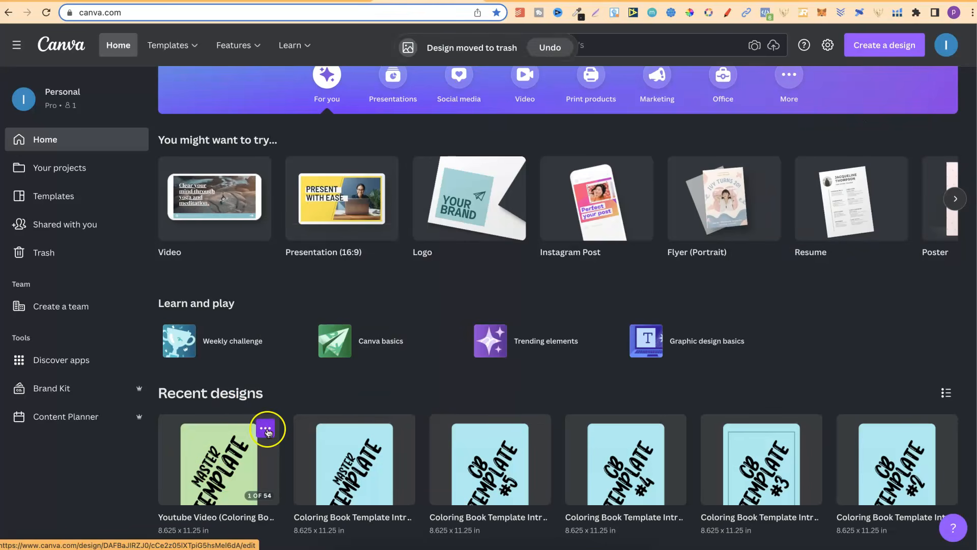
- Make a copy of the design "Youtube Video (Coloring Book Template 50pages)"
{"action": "left_click", "coordinate": [266, 429]}
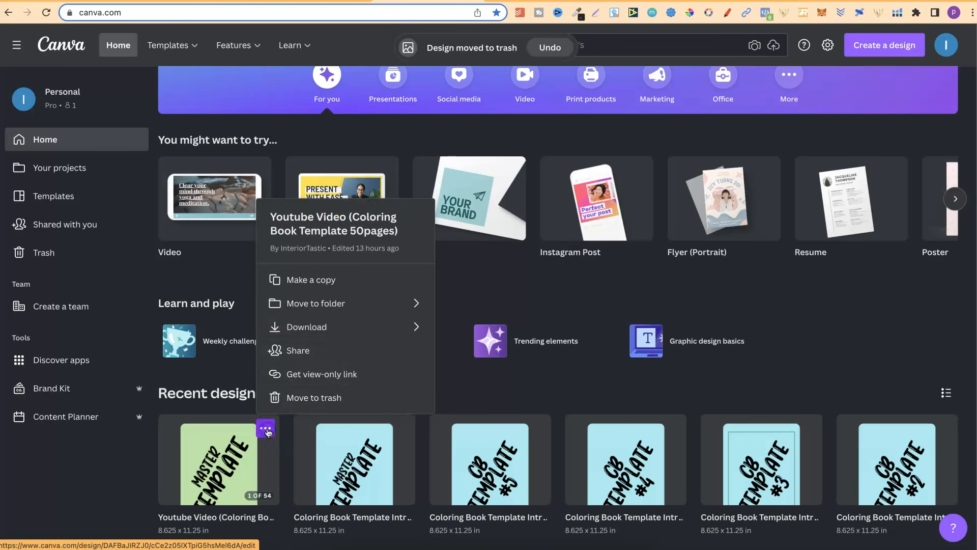
{"action": "left_click", "coordinate": [318, 279]}
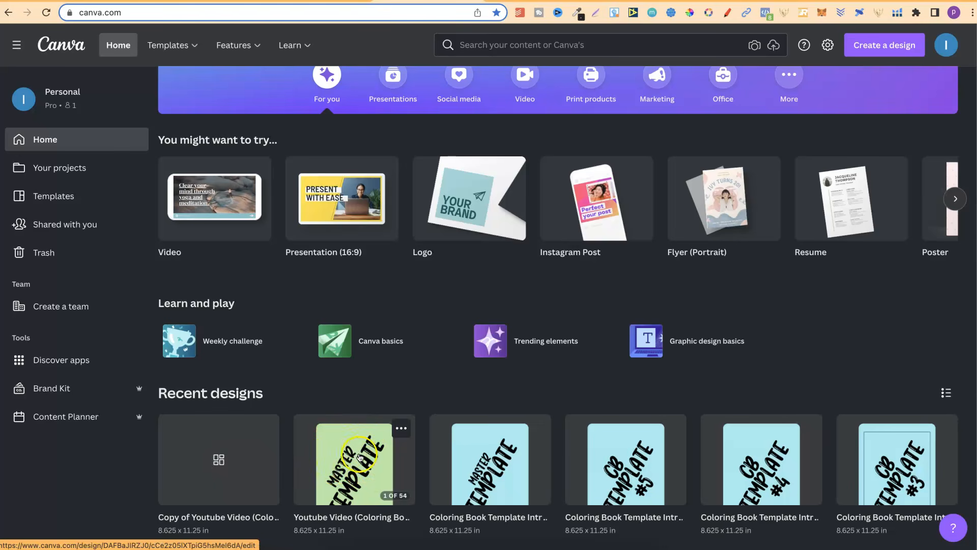
- Open the copied coloring book template and rename it "(Coloring Book Template 50pages) 1"
{"action": "left_click", "coordinate": [203, 456]}
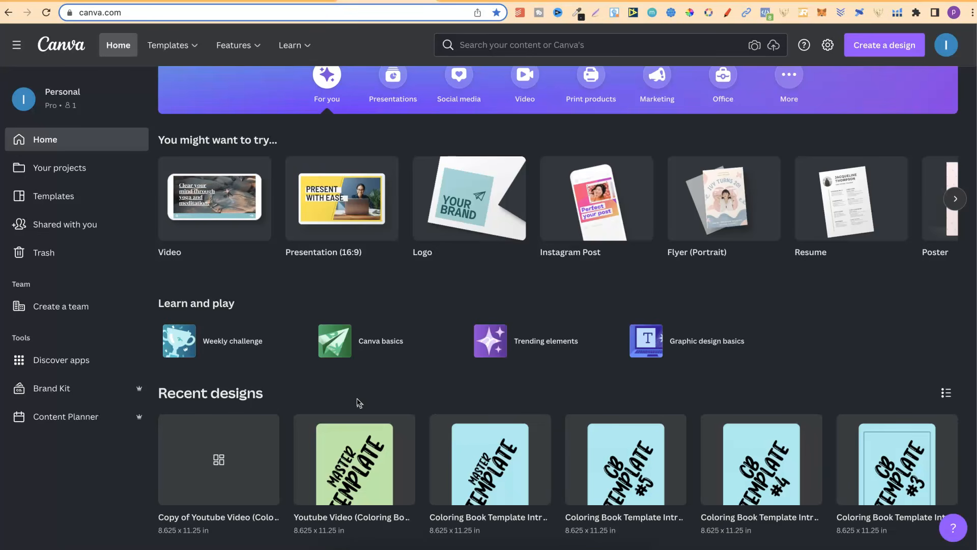
{"action": "left_click", "coordinate": [204, 455]}
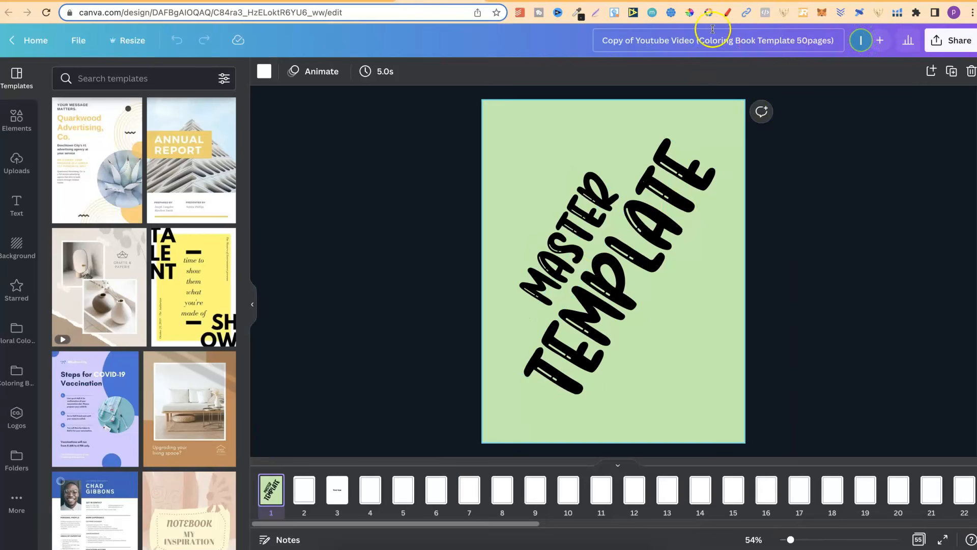
{"action": "left_click", "coordinate": [617, 41]}
{"action": "key", "text": "BackSpace"}
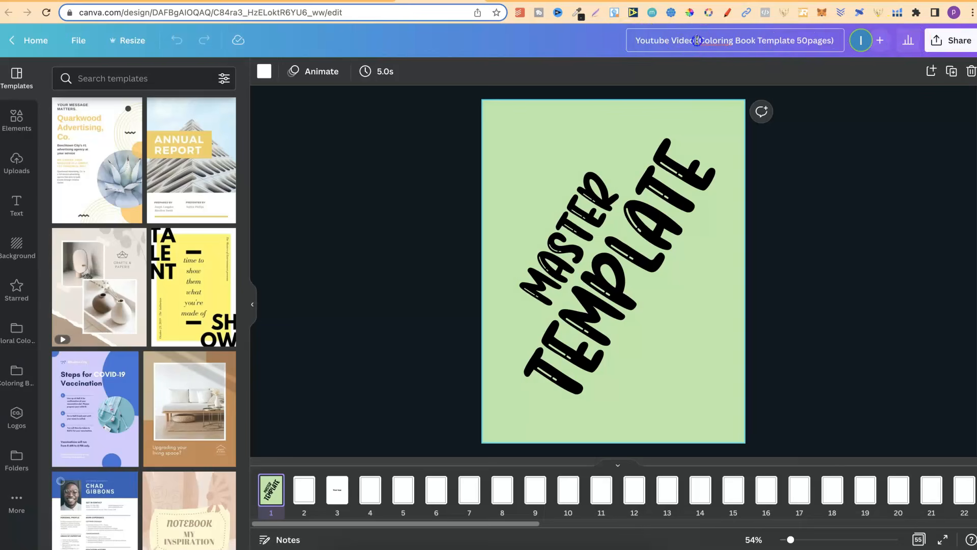
{"action": "key", "text": "BackSpace"}
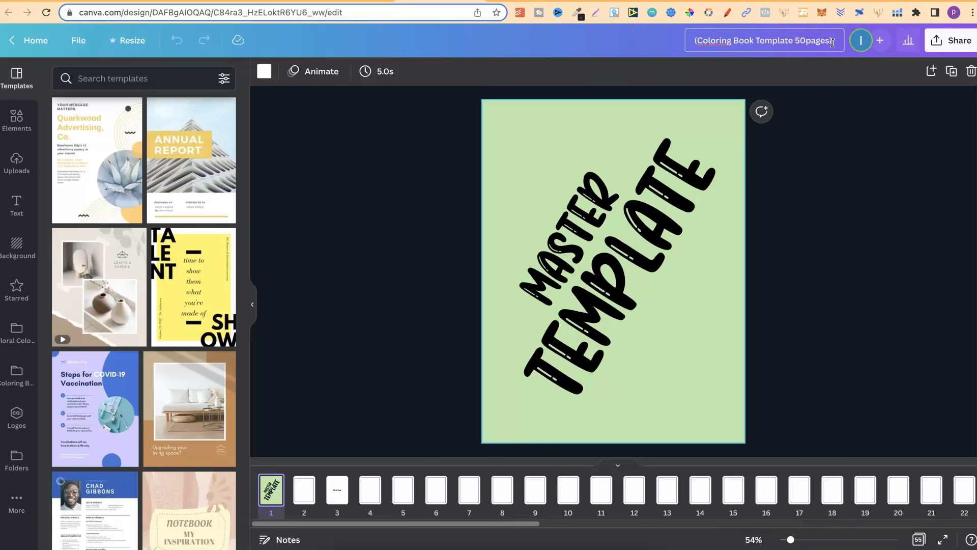
{"action": "left_click", "coordinate": [845, 180]}
- Replace the word MASTER on the first page with CB
{"action": "double_click", "coordinate": [602, 210]}
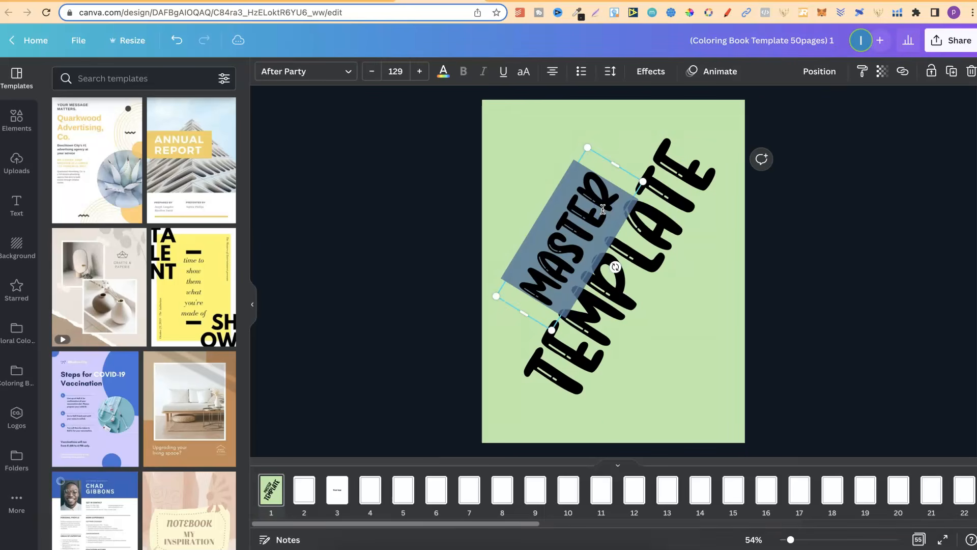
{"action": "type", "text": "CB"}
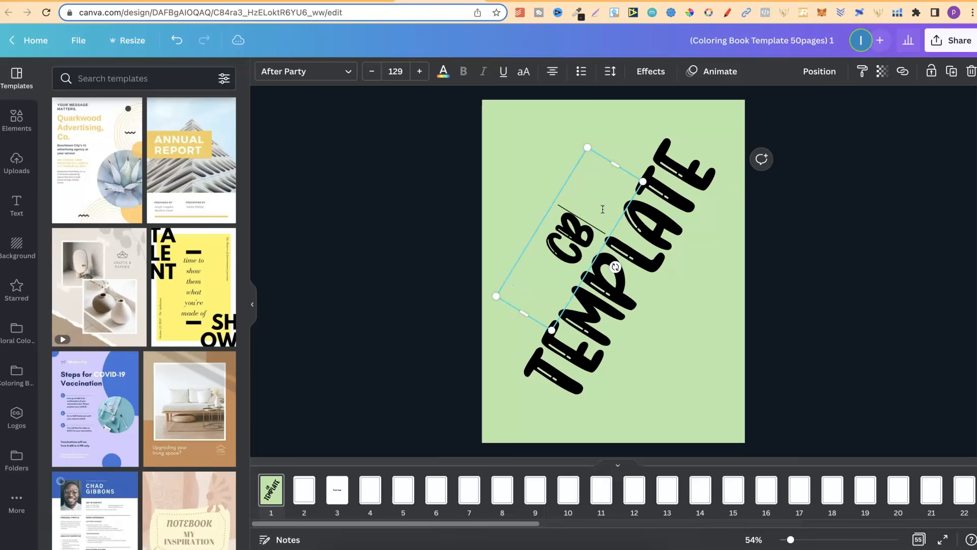
{"action": "left_click", "coordinate": [781, 263]}
- Duplicate the CB text, place the copy below the word TEMPLATE, and change it to 1
{"action": "left_click", "coordinate": [585, 220]}
{"action": "left_click", "coordinate": [949, 72]}
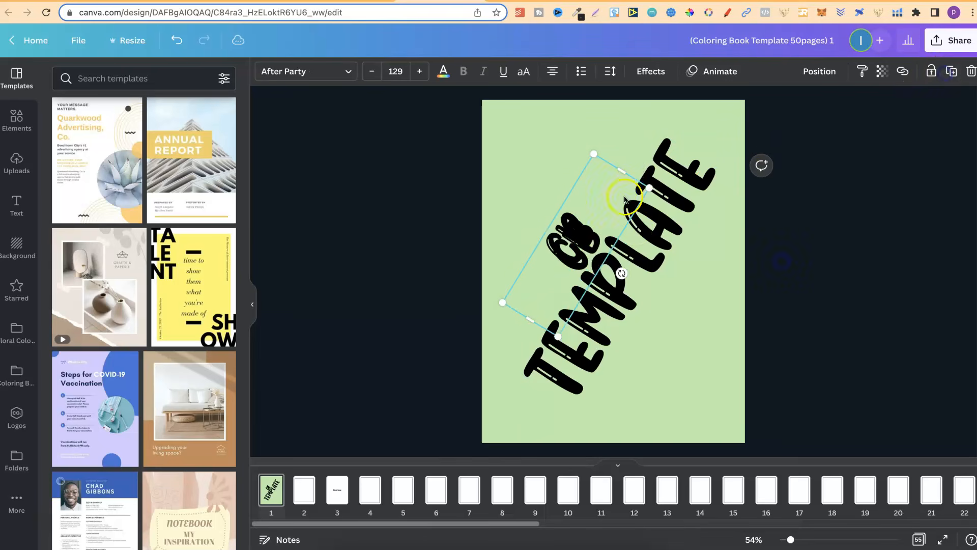
{"action": "left_click_drag", "start_coordinate": [633, 212], "coordinate": [700, 290]}
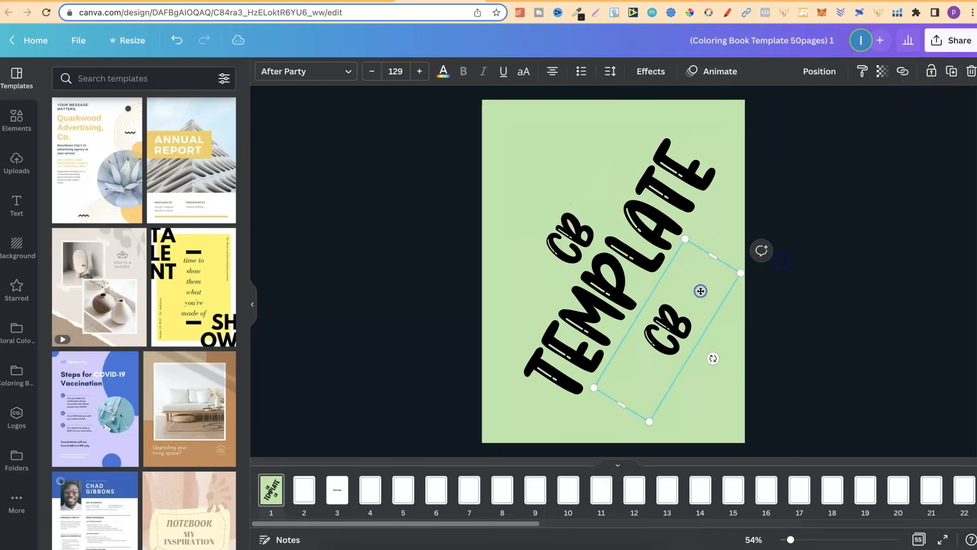
{"action": "double_click", "coordinate": [680, 321]}
{"action": "type", "text": "1"}
{"action": "left_click", "coordinate": [801, 343]}
{"action": "left_click", "coordinate": [683, 310]}
{"action": "left_click_drag", "start_coordinate": [682, 310], "coordinate": [685, 283]}
{"action": "left_click", "coordinate": [798, 324]}
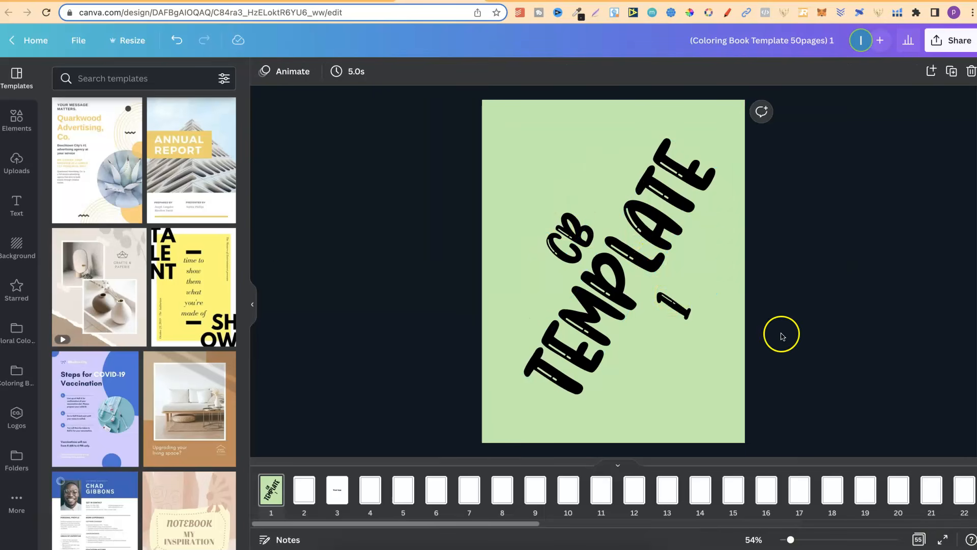
- Remove the Coloring Book 2 folder shortcut from the editor, and open the 50 Foral Coloring Pages #2 folder in Floral Coloring Pages
{"action": "left_click", "coordinate": [251, 304]}
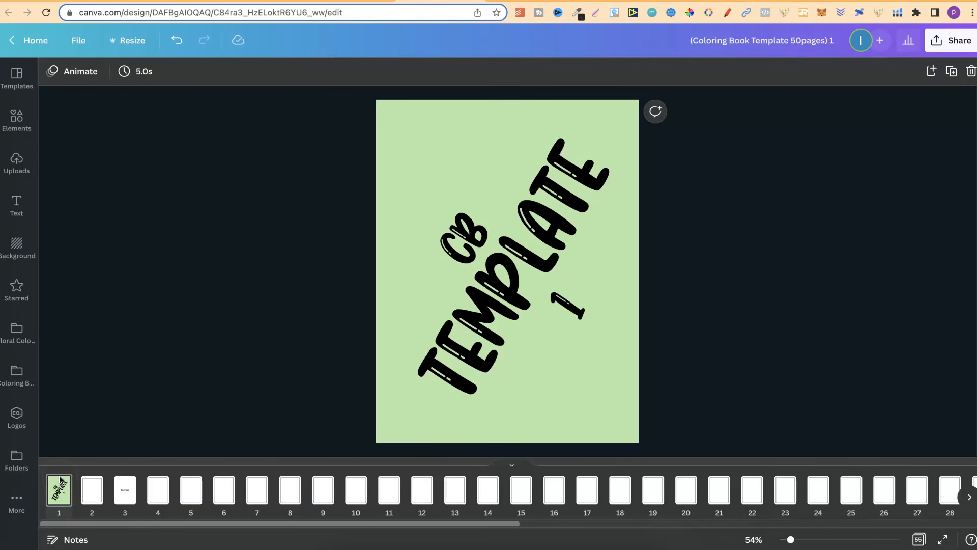
{"action": "left_click", "coordinate": [17, 376]}
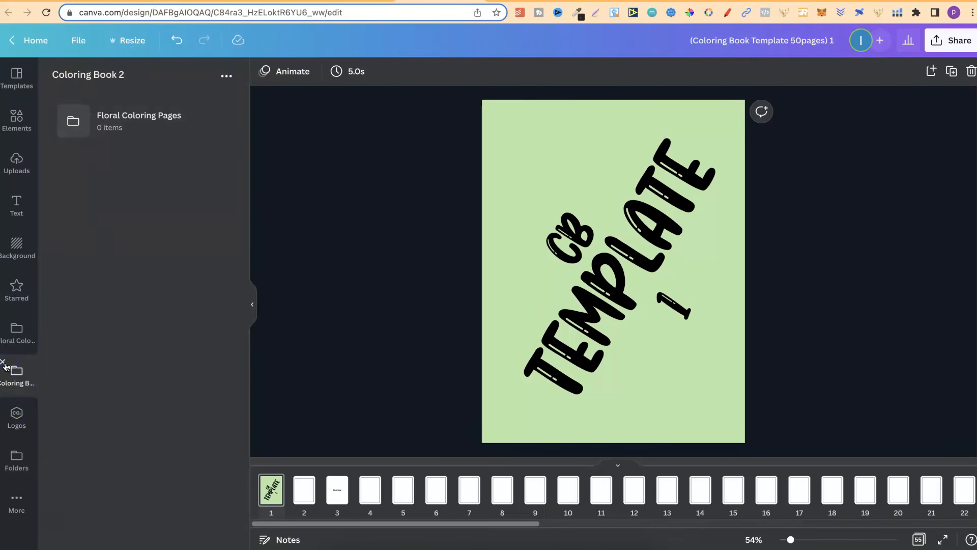
{"action": "left_click", "coordinate": [3, 363]}
{"action": "left_click", "coordinate": [17, 337]}
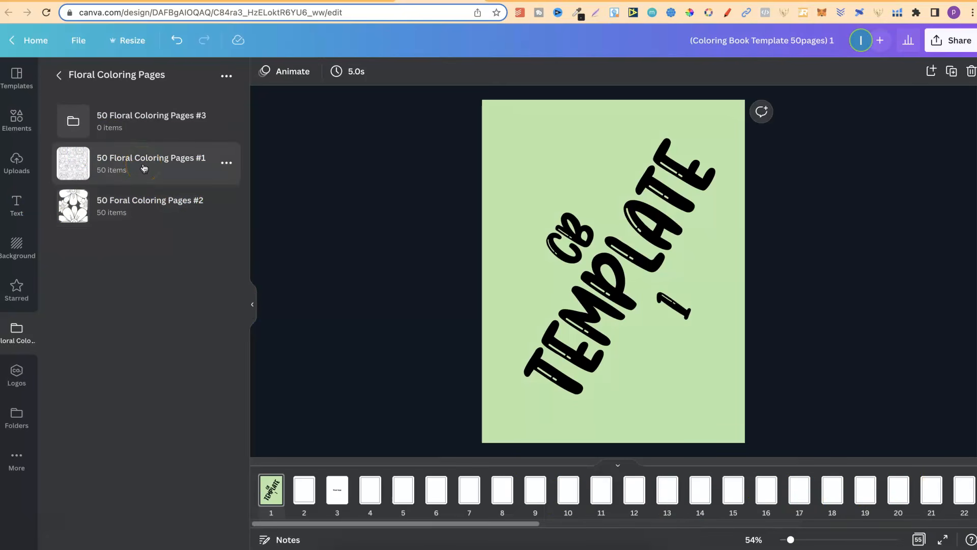
{"action": "left_click", "coordinate": [307, 258]}
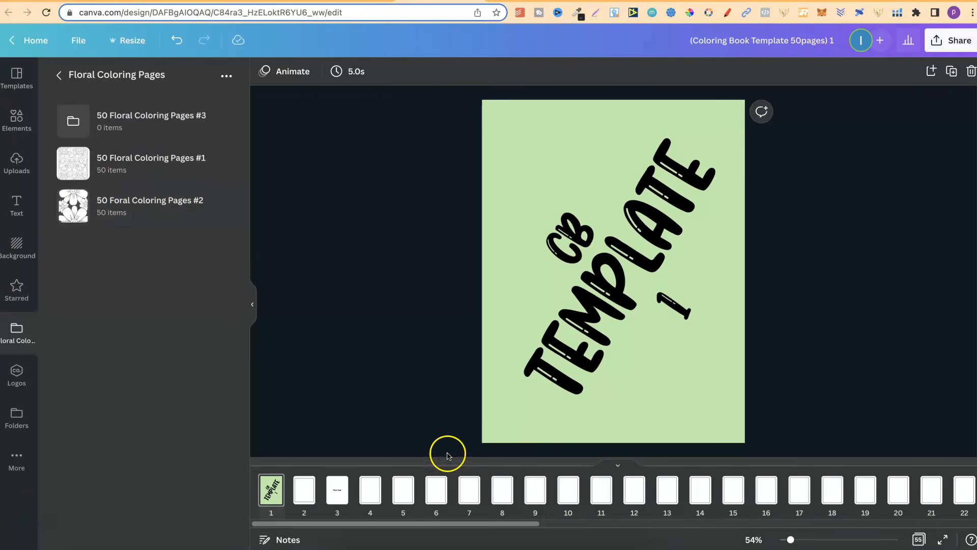
{"action": "left_click", "coordinate": [118, 202]}
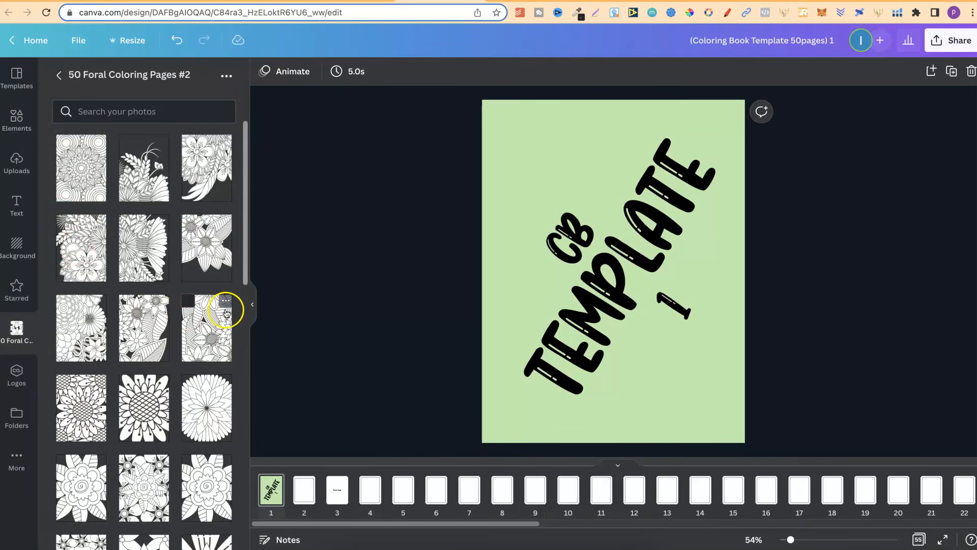
- Place the first five images of the open folder on pages 4 to 8, one image per page
{"action": "left_click", "coordinate": [370, 499]}
{"action": "left_click", "coordinate": [82, 171]}
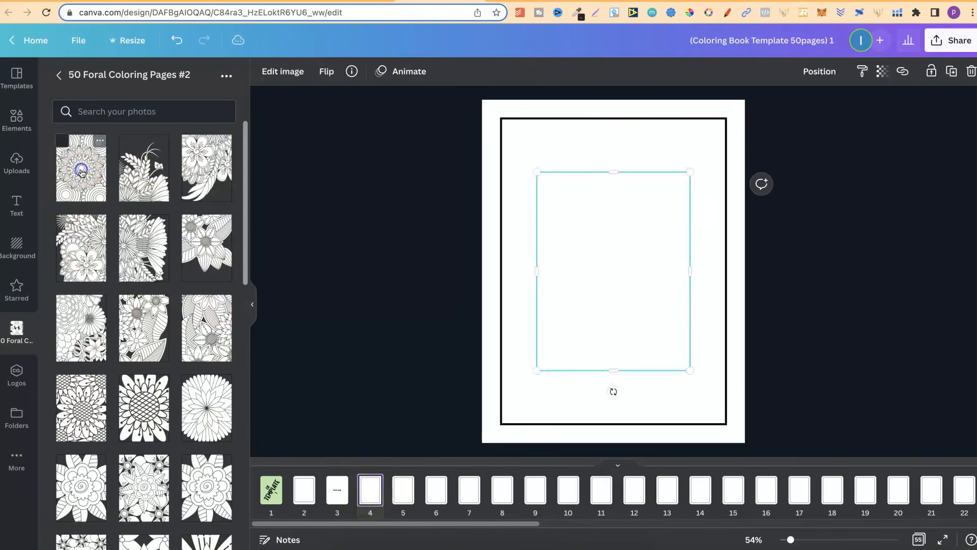
{"action": "left_click", "coordinate": [403, 489]}
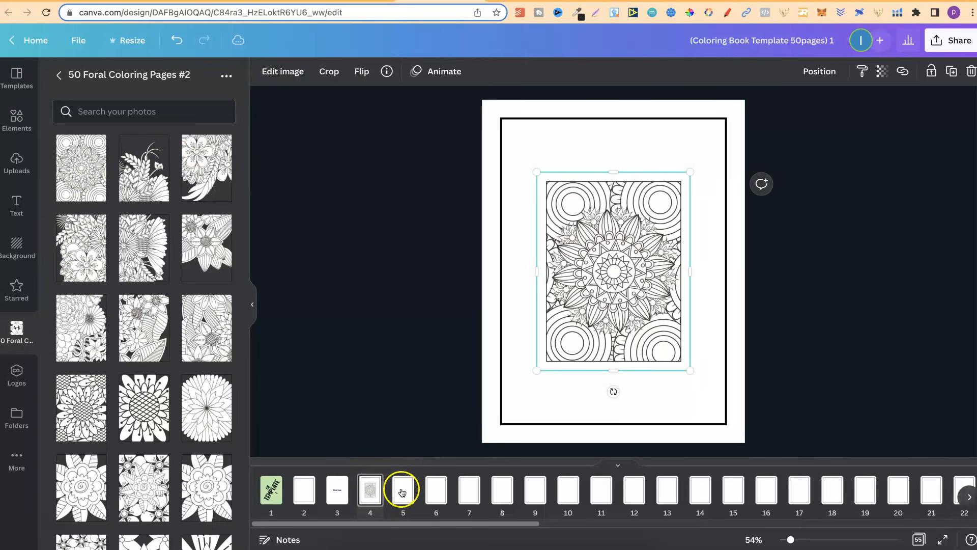
{"action": "left_click", "coordinate": [143, 175]}
{"action": "left_click", "coordinate": [435, 490]}
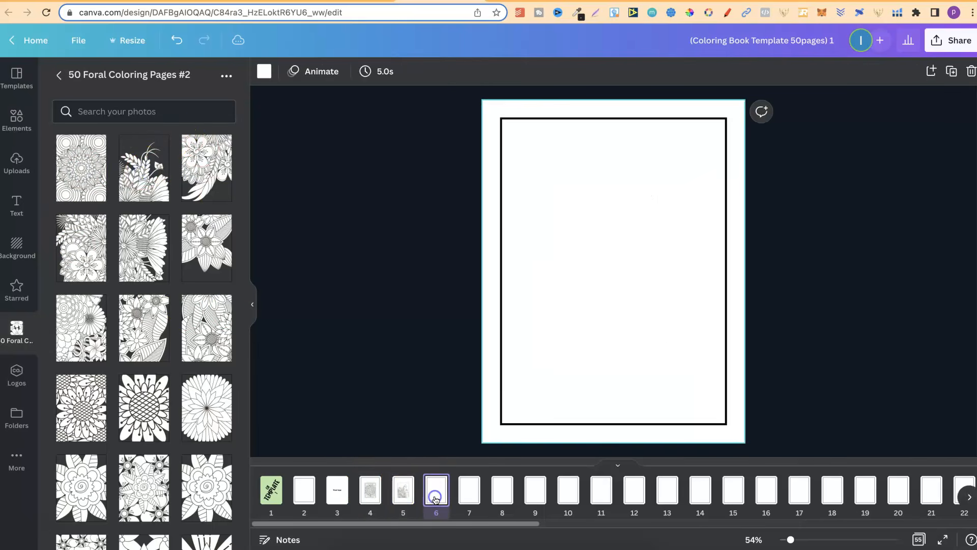
{"action": "left_click", "coordinate": [220, 171]}
{"action": "left_click", "coordinate": [461, 488]}
{"action": "left_click", "coordinate": [81, 242]}
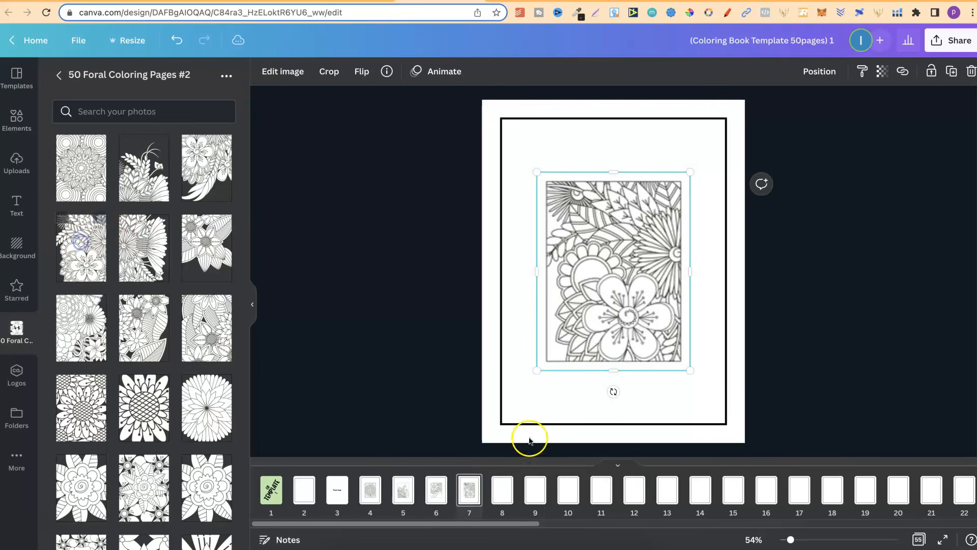
{"action": "left_click", "coordinate": [502, 489]}
{"action": "left_click", "coordinate": [153, 257]}
- Add the next floral images in folder order to pages 9 to 18, one per page
{"action": "left_click", "coordinate": [542, 499]}
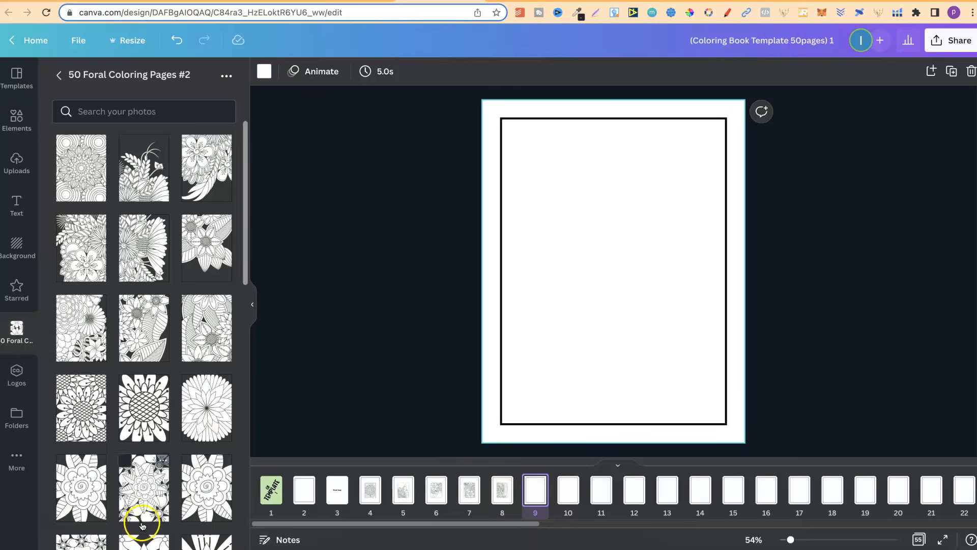
{"action": "left_click", "coordinate": [206, 251]}
{"action": "left_click", "coordinate": [568, 489]}
{"action": "left_click", "coordinate": [82, 329]}
{"action": "left_click", "coordinate": [601, 489]}
{"action": "left_click", "coordinate": [144, 325]}
{"action": "left_click", "coordinate": [634, 490]}
{"action": "left_click", "coordinate": [208, 331]}
{"action": "left_click", "coordinate": [667, 489]}
{"action": "left_click", "coordinate": [144, 409]}
{"action": "left_click", "coordinate": [734, 489]}
{"action": "left_click", "coordinate": [207, 408]}
{"action": "left_click", "coordinate": [767, 490]}
{"action": "left_click", "coordinate": [82, 483]}
{"action": "left_click", "coordinate": [800, 489]}
{"action": "left_click", "coordinate": [143, 484]}
{"action": "left_click", "coordinate": [832, 490]}
- Continue placing one floral image from the folder on each of pages 19 to 33
{"action": "left_click_drag", "start_coordinate": [447, 523], "coordinate": [621, 521]}
{"action": "left_click", "coordinate": [428, 491]}
{"action": "left_click", "coordinate": [81, 176]}
{"action": "left_click", "coordinate": [461, 492]}
{"action": "left_click", "coordinate": [147, 178]}
{"action": "left_click", "coordinate": [494, 491]}
{"action": "left_click", "coordinate": [206, 178]}
{"action": "left_click", "coordinate": [524, 494]}
{"action": "left_click", "coordinate": [592, 490]}
{"action": "left_click", "coordinate": [207, 254]}
{"action": "left_click", "coordinate": [623, 490]}
{"action": "left_click", "coordinate": [81, 334]}
{"action": "left_click", "coordinate": [655, 491]}
{"action": "left_click", "coordinate": [151, 342]}
{"action": "left_click", "coordinate": [691, 491]}
{"action": "left_click", "coordinate": [207, 335]}
{"action": "left_click", "coordinate": [144, 413]}
{"action": "left_click", "coordinate": [824, 489]}
{"action": "left_click", "coordinate": [207, 414]}
{"action": "left_click", "coordinate": [857, 490]}
{"action": "left_click", "coordinate": [144, 493]}
{"action": "left_click", "coordinate": [890, 489]}
{"action": "left_click", "coordinate": [207, 493]}
- Fill pages 34 to 39 with the next floral images from the folder, one per page
{"action": "left_click_drag", "start_coordinate": [245, 375], "coordinate": [245, 478]}
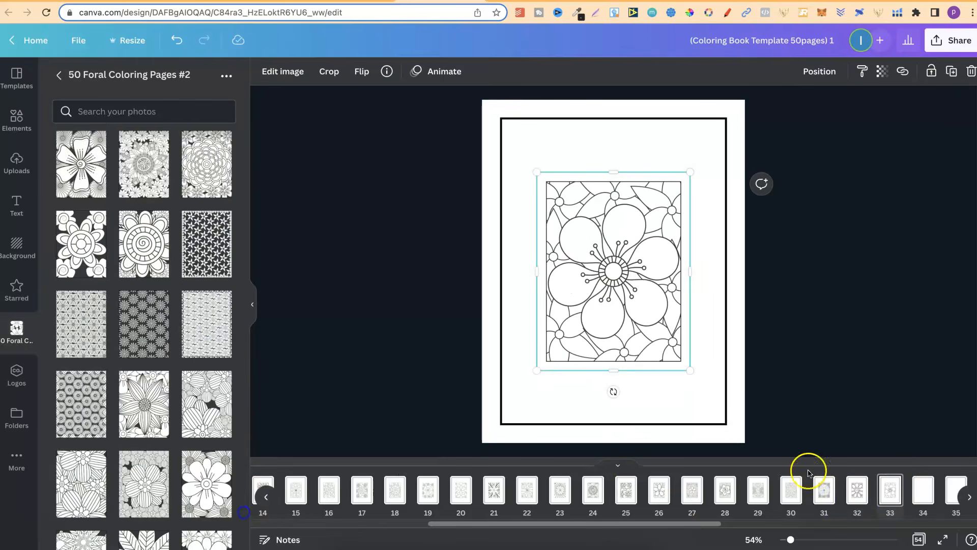
{"action": "left_click_drag", "start_coordinate": [642, 523], "coordinate": [851, 523]}
{"action": "left_click", "coordinate": [405, 490]}
{"action": "left_click", "coordinate": [441, 489]}
{"action": "left_click", "coordinate": [156, 175]}
{"action": "left_click", "coordinate": [471, 489]}
{"action": "left_click", "coordinate": [206, 167]}
{"action": "left_click", "coordinate": [504, 489]}
{"action": "left_click", "coordinate": [84, 247]}
{"action": "left_click", "coordinate": [536, 489]}
{"action": "left_click", "coordinate": [145, 248]}
{"action": "left_click", "coordinate": [570, 491]}
{"action": "left_click", "coordinate": [209, 251]}
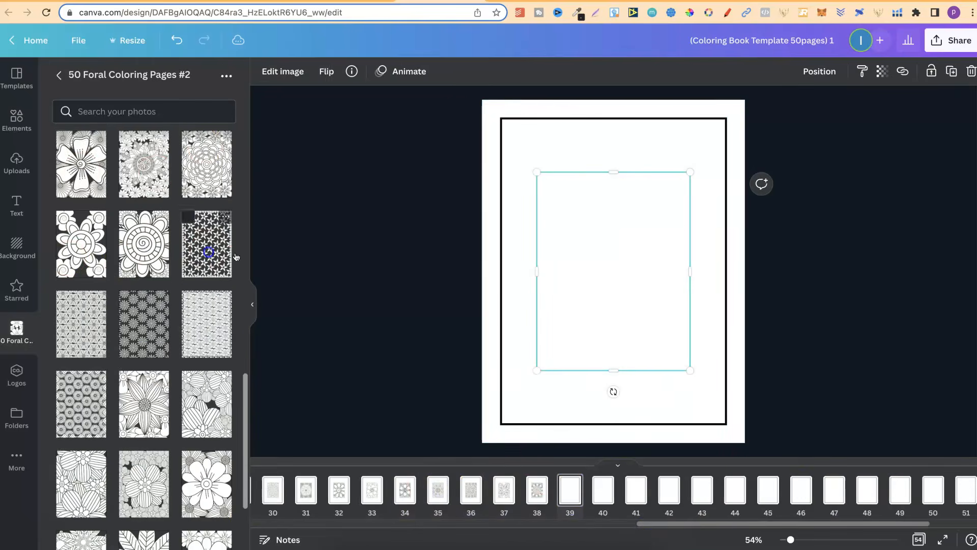
- Place the remaining floral images of the folder on pages 40 to 52, one per page
{"action": "left_click", "coordinate": [700, 497]}
{"action": "left_click", "coordinate": [82, 407]}
{"action": "left_click", "coordinate": [734, 491]}
{"action": "left_click", "coordinate": [144, 407]}
{"action": "left_click", "coordinate": [768, 491]}
{"action": "left_click", "coordinate": [206, 407]}
{"action": "left_click", "coordinate": [801, 492]}
{"action": "left_click", "coordinate": [81, 481]}
{"action": "left_click_drag", "start_coordinate": [677, 523], "coordinate": [737, 523]}
{"action": "left_click", "coordinate": [766, 490]}
{"action": "left_click", "coordinate": [733, 491]}
{"action": "left_click", "coordinate": [767, 494]}
{"action": "left_click", "coordinate": [82, 428]}
{"action": "left_click", "coordinate": [799, 490]}
{"action": "left_click", "coordinate": [142, 424]}
{"action": "left_click", "coordinate": [832, 490]}
{"action": "left_click", "coordinate": [213, 439]}
{"action": "left_click", "coordinate": [865, 490]}
{"action": "left_click", "coordinate": [79, 506]}
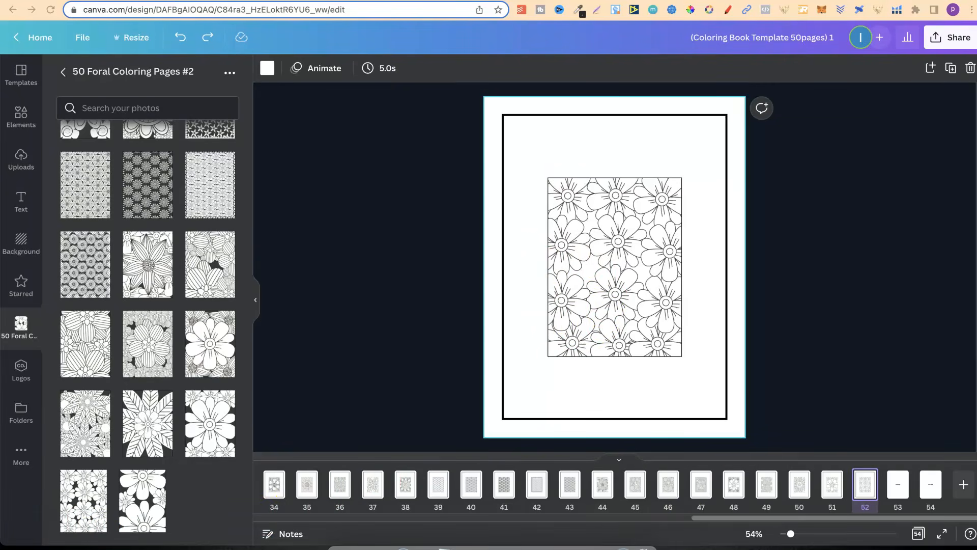
- Return to page 4 and enlarge its mandala image to cover the bordered area
{"action": "left_click_drag", "start_coordinate": [712, 520], "coordinate": [639, 520]}
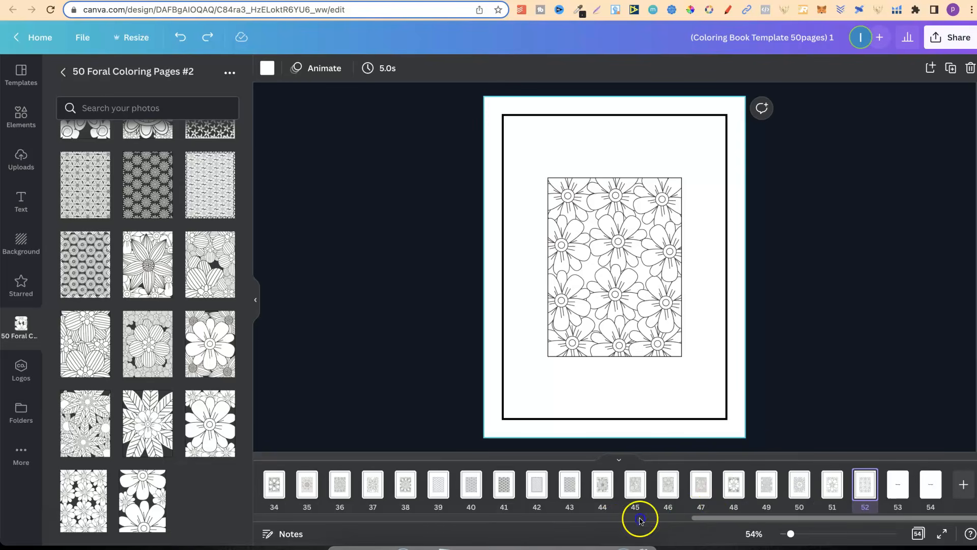
{"action": "left_click_drag", "start_coordinate": [711, 516], "coordinate": [280, 518]}
{"action": "left_click", "coordinate": [361, 484]}
{"action": "left_click", "coordinate": [575, 285]}
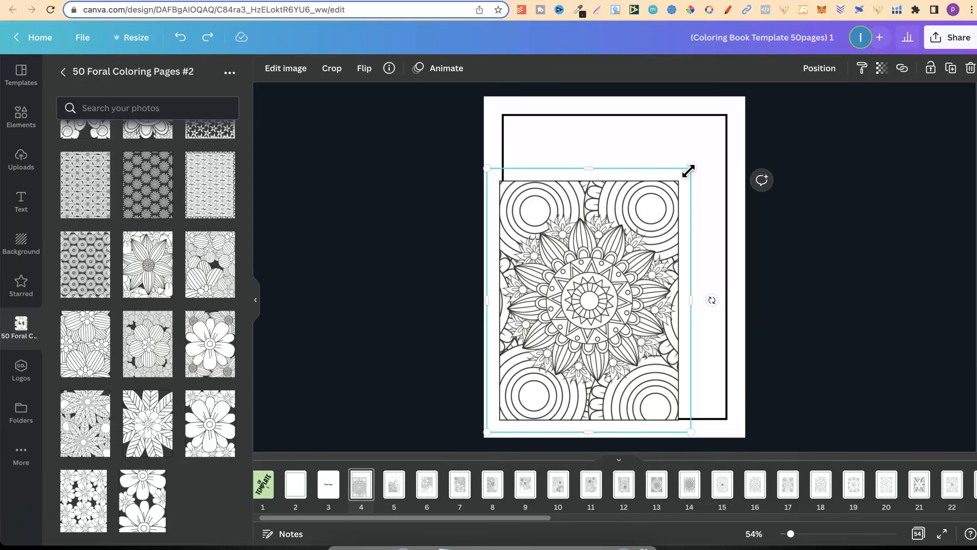
{"action": "left_click_drag", "start_coordinate": [688, 171], "coordinate": [746, 100]}
{"action": "left_click_drag", "start_coordinate": [739, 106], "coordinate": [737, 107]}
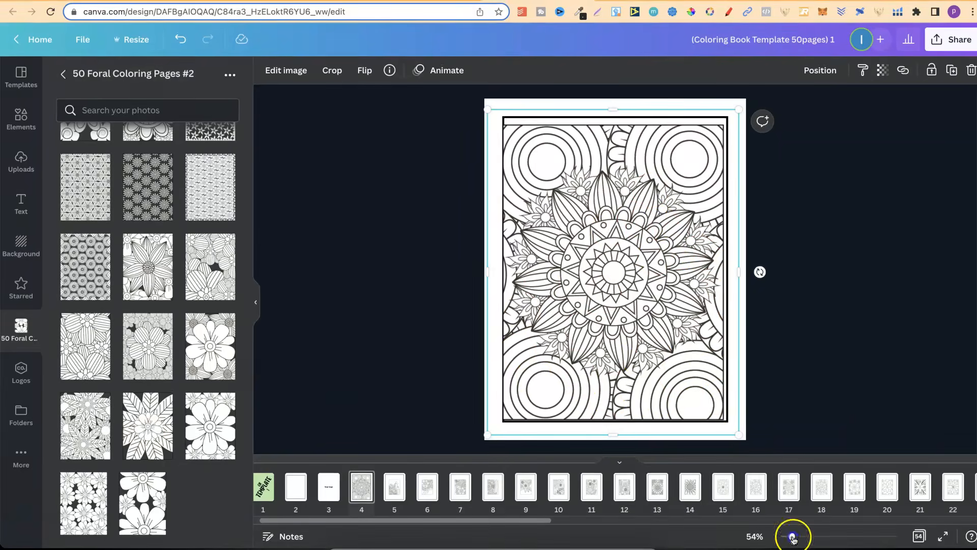
- Crop all edges of the mandala image on page 4 to the page border, and open its position options
{"action": "left_click_drag", "start_coordinate": [790, 534], "coordinate": [809, 533]}
{"action": "left_click_drag", "start_coordinate": [614, 108], "coordinate": [615, 84]}
{"action": "left_click_drag", "start_coordinate": [432, 193], "coordinate": [438, 193]}
{"action": "left_click_drag", "start_coordinate": [926, 214], "coordinate": [883, 214]}
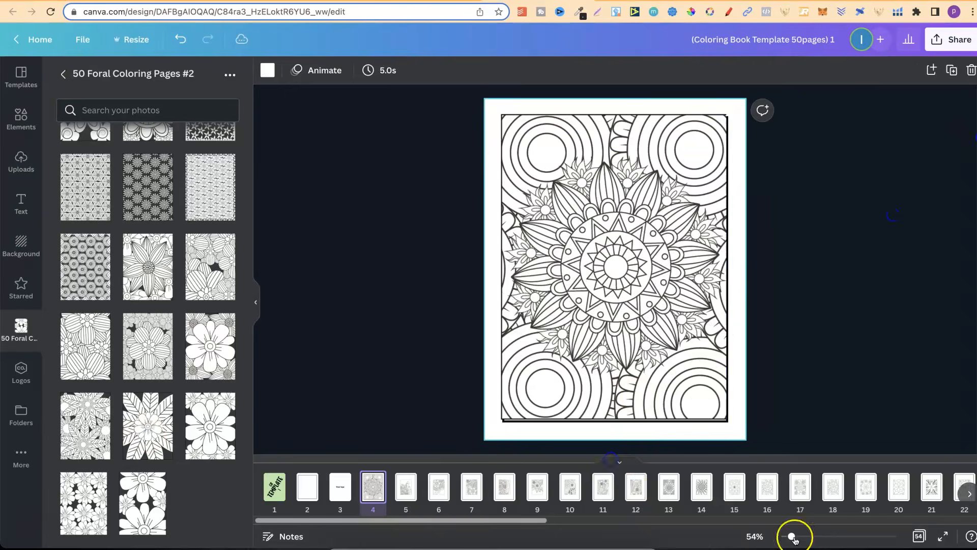
{"action": "left_click_drag", "start_coordinate": [792, 533], "coordinate": [813, 536]}
{"action": "left_click_drag", "start_coordinate": [606, 92], "coordinate": [598, 112]}
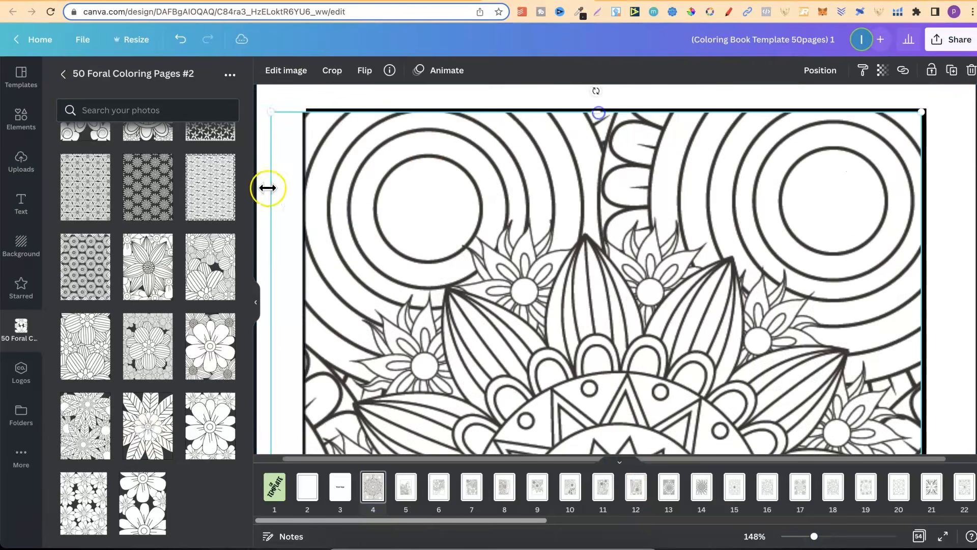
{"action": "left_click_drag", "start_coordinate": [267, 188], "coordinate": [308, 188]}
{"action": "scroll", "coordinate": [605, 305], "scroll_direction": "down", "scroll_amount": 10}
{"action": "left_click_drag", "start_coordinate": [616, 421], "coordinate": [613, 407]}
{"action": "left_click_drag", "start_coordinate": [922, 401], "coordinate": [935, 411]}
{"action": "left_click_drag", "start_coordinate": [935, 249], "coordinate": [922, 250]}
{"action": "left_click_drag", "start_coordinate": [617, 411], "coordinate": [616, 402]}
{"action": "left_click", "coordinate": [820, 70]}
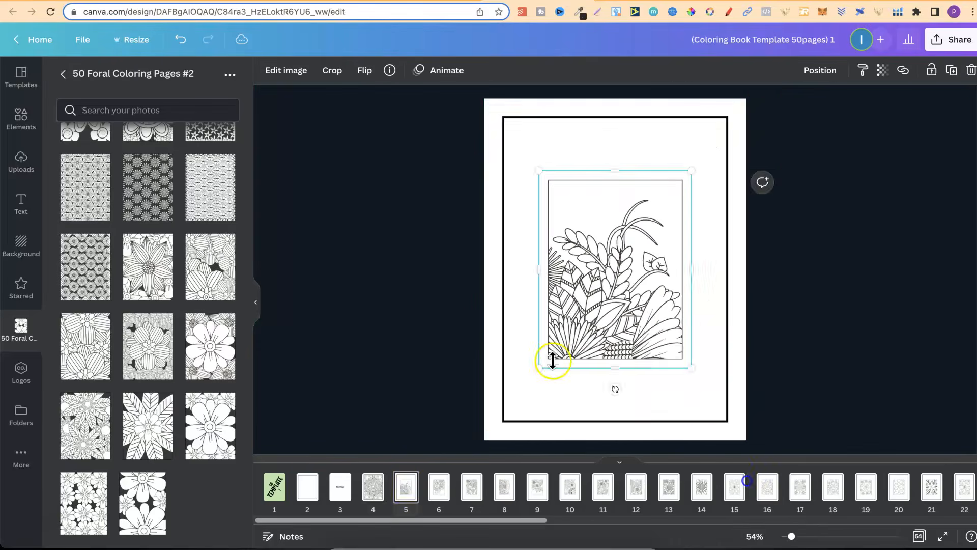
- Enlarge the leaf and plant image on page 5 and crop its edges to the page border
{"action": "left_click_drag", "start_coordinate": [549, 350], "coordinate": [484, 436]}
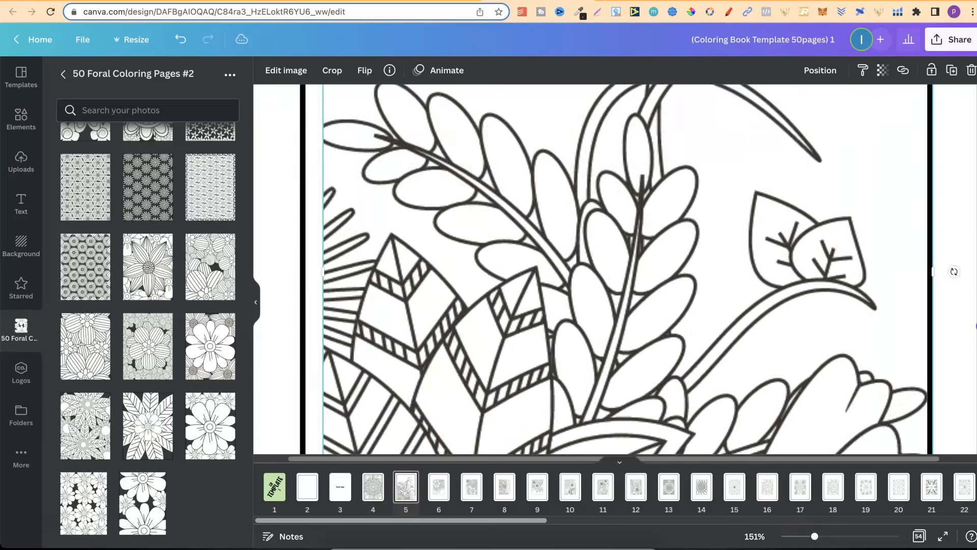
{"action": "scroll", "coordinate": [618, 270], "scroll_direction": "up", "scroll_amount": 10}
{"action": "left_click_drag", "start_coordinate": [323, 130], "coordinate": [283, 115]}
{"action": "left_click_drag", "start_coordinate": [619, 102], "coordinate": [619, 138]}
{"action": "left_click_drag", "start_coordinate": [933, 205], "coordinate": [931, 205]}
{"action": "scroll", "coordinate": [616, 285], "scroll_direction": "down", "scroll_amount": 10}
{"action": "left_click_drag", "start_coordinate": [616, 439], "coordinate": [612, 411]}
{"action": "left_click", "coordinate": [753, 536]}
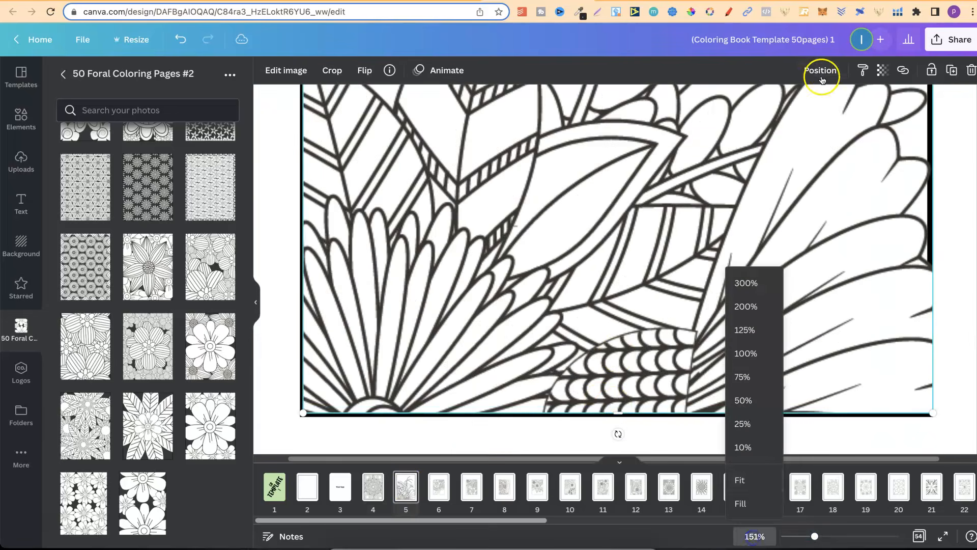
{"action": "left_click", "coordinate": [739, 480]}
{"action": "left_click", "coordinate": [961, 236]}
- Enlarge the floral image on page 6 to about 7.7 by 10.5 in so it covers the bordered area
{"action": "left_click", "coordinate": [439, 487]}
{"action": "left_click_drag", "start_coordinate": [548, 351], "coordinate": [489, 425]}
{"action": "left_click_drag", "start_coordinate": [590, 424], "coordinate": [589, 414]}
{"action": "left_click_drag", "start_coordinate": [489, 293], "coordinate": [509, 293]}
{"action": "left_click_drag", "start_coordinate": [509, 413], "coordinate": [501, 426]}
{"action": "left_click_drag", "start_coordinate": [682, 182], "coordinate": [736, 108]}
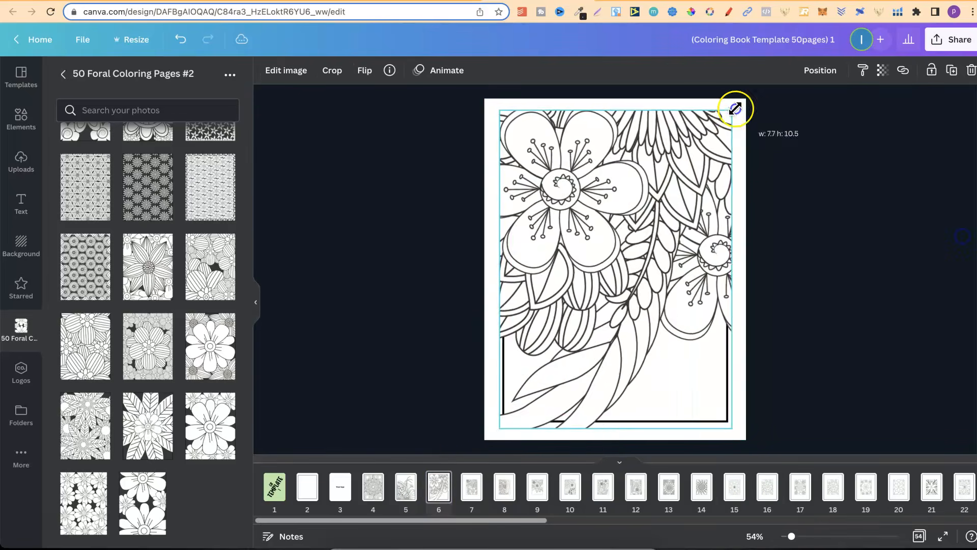
- Crop the edges of the floral image on page 6 to the page border and lock the image
{"action": "left_click_drag", "start_coordinate": [791, 536], "coordinate": [811, 536]}
{"action": "scroll", "coordinate": [616, 270], "scroll_direction": "up", "scroll_amount": 10}
{"action": "left_click_drag", "start_coordinate": [613, 121], "coordinate": [612, 134]}
{"action": "left_click_drag", "start_coordinate": [914, 205], "coordinate": [905, 205]}
{"action": "left_click_drag", "start_coordinate": [316, 205], "coordinate": [326, 205]}
{"action": "scroll", "coordinate": [612, 285], "scroll_direction": "down", "scroll_amount": 10}
{"action": "left_click_drag", "start_coordinate": [613, 424], "coordinate": [613, 397]}
{"action": "left_click", "coordinate": [931, 72]}
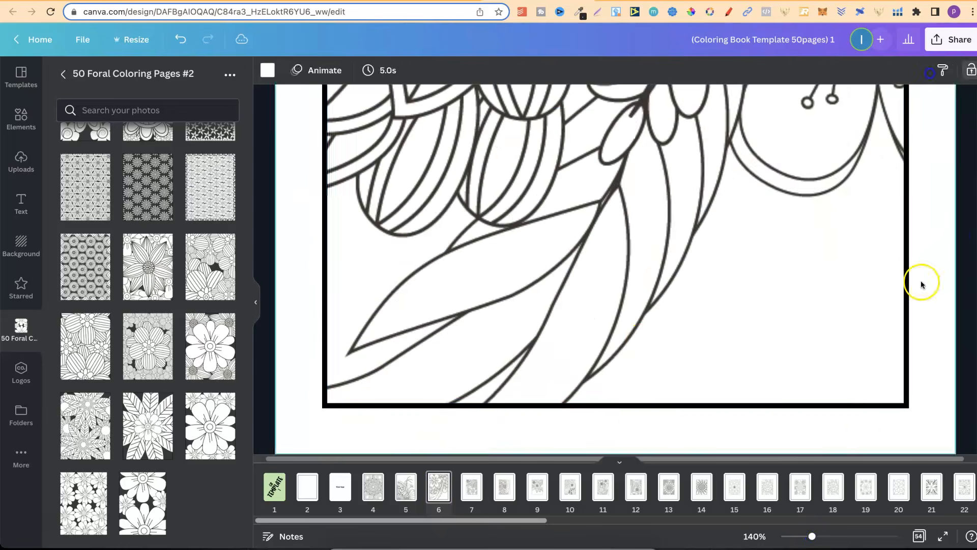
{"action": "left_click", "coordinate": [753, 536]}
{"action": "left_click", "coordinate": [739, 480]}
- Trim the lower margin of the floral image on page 7 and enlarge the image to cover the bordered area
{"action": "left_click", "coordinate": [472, 487]}
{"action": "left_click_drag", "start_coordinate": [613, 360], "coordinate": [613, 351]}
{"action": "left_click_drag", "start_coordinate": [538, 351], "coordinate": [497, 421]}
{"action": "left_click_drag", "start_coordinate": [691, 170], "coordinate": [744, 106]}
{"action": "left_click", "coordinate": [724, 123]}
- Crop all four edges of the floral image on page 7 to the page border
{"action": "left_click_drag", "start_coordinate": [791, 536], "coordinate": [815, 537]}
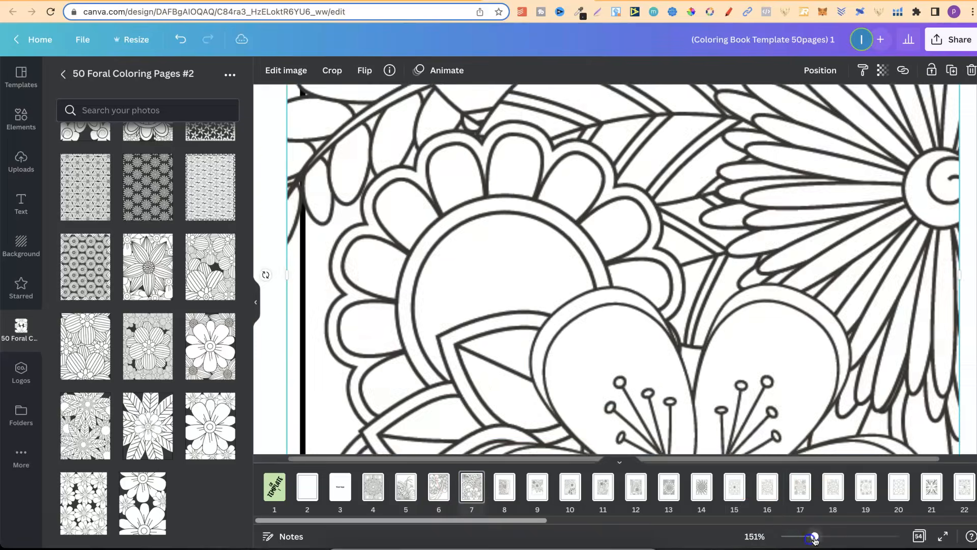
{"action": "scroll", "coordinate": [615, 275], "scroll_direction": "up", "scroll_amount": 10}
{"action": "left_click_drag", "start_coordinate": [623, 125], "coordinate": [623, 140]}
{"action": "left_click_drag", "start_coordinate": [959, 204], "coordinate": [930, 203]}
{"action": "left_click_drag", "start_coordinate": [287, 204], "coordinate": [306, 204]}
{"action": "scroll", "coordinate": [612, 285], "scroll_direction": "down", "scroll_amount": 10}
{"action": "left_click_drag", "start_coordinate": [614, 408], "coordinate": [609, 401]}
- Trim the upper margin of the floral image on page 8 and enlarge the image to cover the bordered area
{"action": "left_click", "coordinate": [754, 536]}
{"action": "left_click", "coordinate": [740, 480]}
{"action": "left_click", "coordinate": [504, 487]}
{"action": "left_click", "coordinate": [616, 285]}
{"action": "left_click_drag", "start_coordinate": [650, 169], "coordinate": [649, 186]}
{"action": "left_click_drag", "start_coordinate": [554, 356], "coordinate": [503, 427]}
{"action": "left_click_drag", "start_coordinate": [676, 186], "coordinate": [730, 109]}
- Crop all four edges of the floral image on page 8 to the page border
{"action": "left_click_drag", "start_coordinate": [791, 536], "coordinate": [809, 536]}
{"action": "scroll", "coordinate": [616, 270], "scroll_direction": "up", "scroll_amount": 8}
{"action": "left_click_drag", "start_coordinate": [617, 112], "coordinate": [617, 128]}
{"action": "left_click_drag", "start_coordinate": [891, 196], "coordinate": [885, 196]}
{"action": "left_click_drag", "start_coordinate": [340, 190], "coordinate": [351, 190]}
{"action": "scroll", "coordinate": [613, 285], "scroll_direction": "down", "scroll_amount": 9}
{"action": "left_click_drag", "start_coordinate": [617, 433], "coordinate": [618, 410]}
- Trim the side and upper margins of the floral image on page 9 and enlarge it to cover the bordered area
{"action": "left_click", "coordinate": [754, 537]}
{"action": "left_click", "coordinate": [739, 480]}
{"action": "left_click", "coordinate": [537, 487]}
{"action": "left_click_drag", "start_coordinate": [538, 293], "coordinate": [549, 293]}
{"action": "left_click_drag", "start_coordinate": [691, 275], "coordinate": [682, 275]}
{"action": "left_click_drag", "start_coordinate": [615, 170], "coordinate": [615, 184]}
{"action": "left_click_drag", "start_coordinate": [548, 353], "coordinate": [498, 428]}
{"action": "left_click_drag", "start_coordinate": [681, 184], "coordinate": [729, 105]}
- Crop the top and bottom edges of the image on page 9 to the page border and open its position options
{"action": "left_click_drag", "start_coordinate": [791, 536], "coordinate": [812, 536]}
{"action": "scroll", "coordinate": [615, 270], "scroll_direction": "up", "scroll_amount": 8}
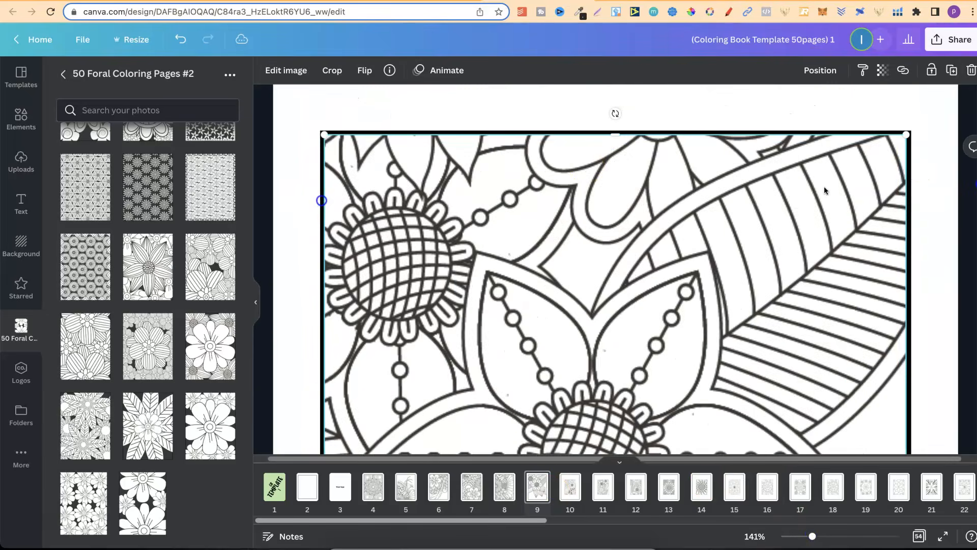
{"action": "scroll", "coordinate": [615, 285], "scroll_direction": "down", "scroll_amount": 9}
{"action": "left_click_drag", "start_coordinate": [616, 429], "coordinate": [618, 402]}
{"action": "left_click", "coordinate": [820, 71]}
- Enlarge the floral image on page 10 from opposite corners so it covers the bordered area
{"action": "left_click", "coordinate": [757, 538]}
{"action": "left_click", "coordinate": [739, 480]}
{"action": "left_click", "coordinate": [569, 487]}
{"action": "left_click", "coordinate": [616, 284]}
{"action": "left_click_drag", "start_coordinate": [614, 366], "coordinate": [503, 424]}
{"action": "left_click_drag", "start_coordinate": [679, 186], "coordinate": [733, 112]}
- Crop all four edges of the floral image on page 10 to the page border and lock the image
{"action": "left_click_drag", "start_coordinate": [792, 536], "coordinate": [811, 536]}
{"action": "left_click_drag", "start_coordinate": [976, 306], "coordinate": [976, 203]}
{"action": "left_click_drag", "start_coordinate": [623, 118], "coordinate": [623, 132]}
{"action": "left_click_drag", "start_coordinate": [918, 192], "coordinate": [901, 193]}
{"action": "left_click_drag", "start_coordinate": [327, 199], "coordinate": [330, 199]}
{"action": "left_click_drag", "start_coordinate": [975, 240], "coordinate": [976, 330]}
{"action": "left_click_drag", "start_coordinate": [617, 413], "coordinate": [619, 406]}
{"action": "left_click", "coordinate": [931, 70]}
- Trim the lower and left margins of the floral image on page 11 and enlarge it to cover the bordered area
{"action": "left_click", "coordinate": [603, 487]}
{"action": "left_click_drag", "start_coordinate": [615, 366], "coordinate": [617, 358]}
{"action": "left_click_drag", "start_coordinate": [537, 266], "coordinate": [548, 265]}
{"action": "left_click_drag", "start_coordinate": [548, 354], "coordinate": [505, 429]}
{"action": "left_click_drag", "start_coordinate": [681, 182], "coordinate": [732, 111]}
- Crop the top and left edges of the floral image on page 11 to the page border
{"action": "left_click_drag", "start_coordinate": [791, 536], "coordinate": [812, 537]}
{"action": "left_click_drag", "start_coordinate": [618, 135], "coordinate": [618, 137]}
{"action": "left_click_drag", "start_coordinate": [295, 269], "coordinate": [300, 269]}
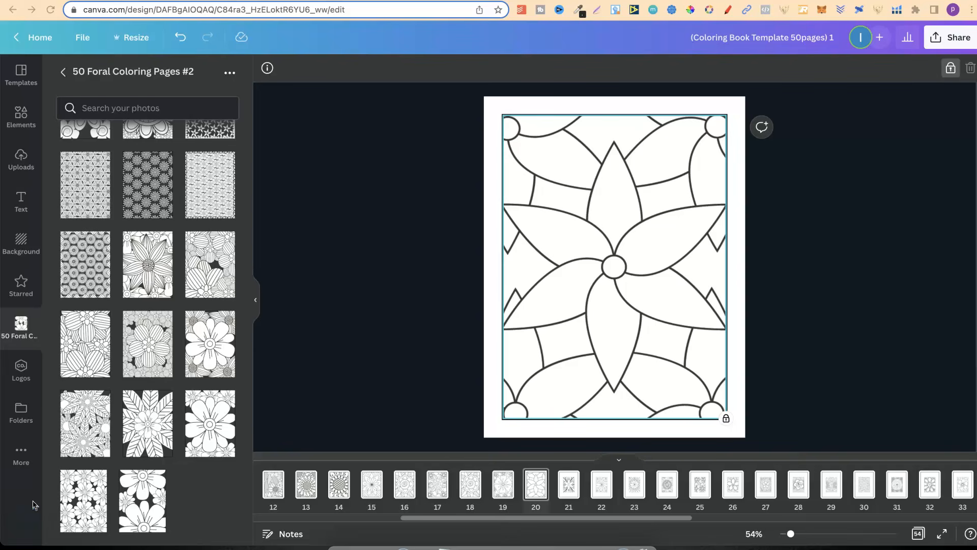
- Trim the white margins of the flower image on page 21 to about 4.3 by 5.6 in, and enlarge it to about 7.9 in wide
{"action": "left_click", "coordinate": [569, 488]}
{"action": "left_click", "coordinate": [597, 339]}
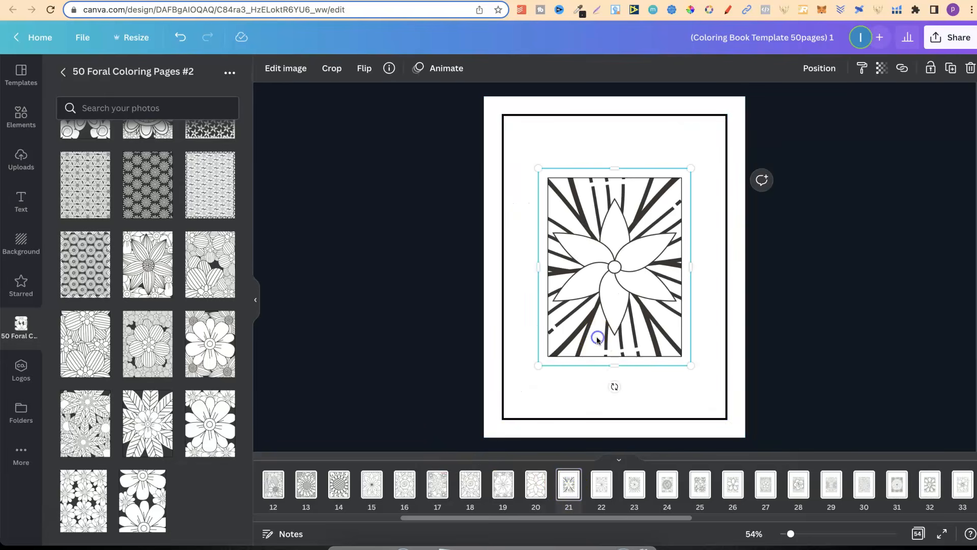
{"action": "left_click_drag", "start_coordinate": [614, 365], "coordinate": [614, 352]}
{"action": "left_click_drag", "start_coordinate": [541, 264], "coordinate": [552, 264]}
{"action": "left_click_drag", "start_coordinate": [619, 172], "coordinate": [620, 188]}
{"action": "left_click_drag", "start_coordinate": [691, 212], "coordinate": [682, 211]}
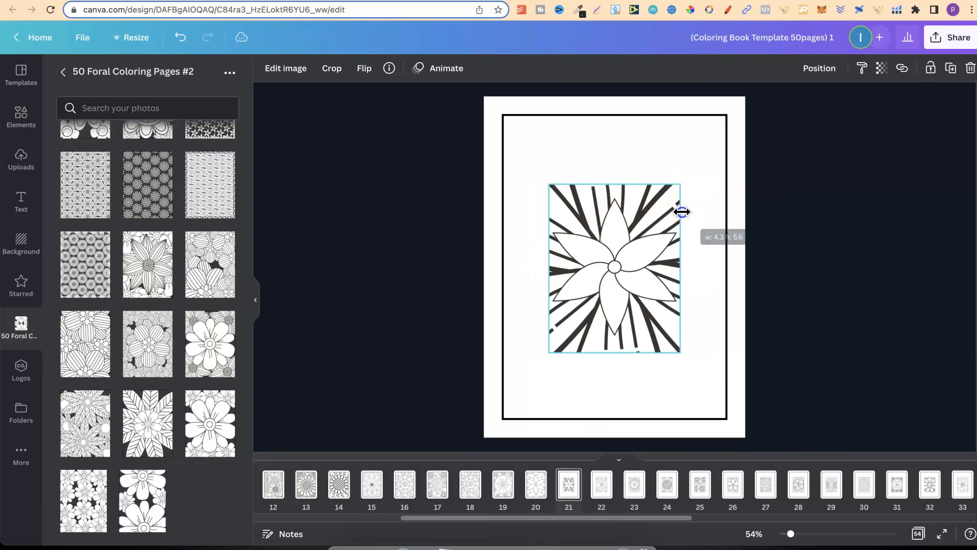
{"action": "left_click_drag", "start_coordinate": [547, 353], "coordinate": [493, 424]}
{"action": "left_click_drag", "start_coordinate": [682, 185], "coordinate": [736, 117]}
- Crop the top, right and left edges of the flower image on page 21 to the page border
{"action": "left_click_drag", "start_coordinate": [790, 533], "coordinate": [814, 534]}
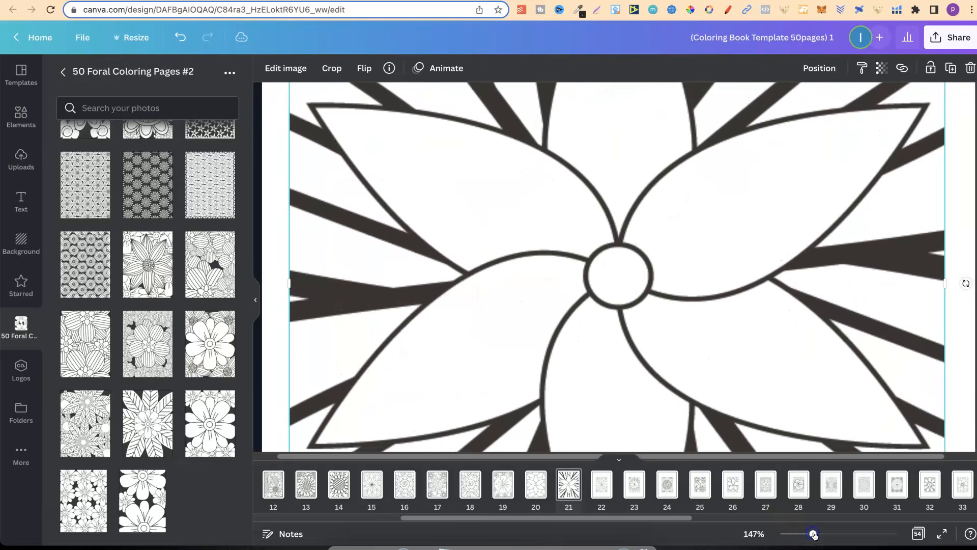
{"action": "scroll", "coordinate": [973, 295], "scroll_direction": "up", "scroll_amount": 5}
{"action": "left_click", "coordinate": [973, 293]}
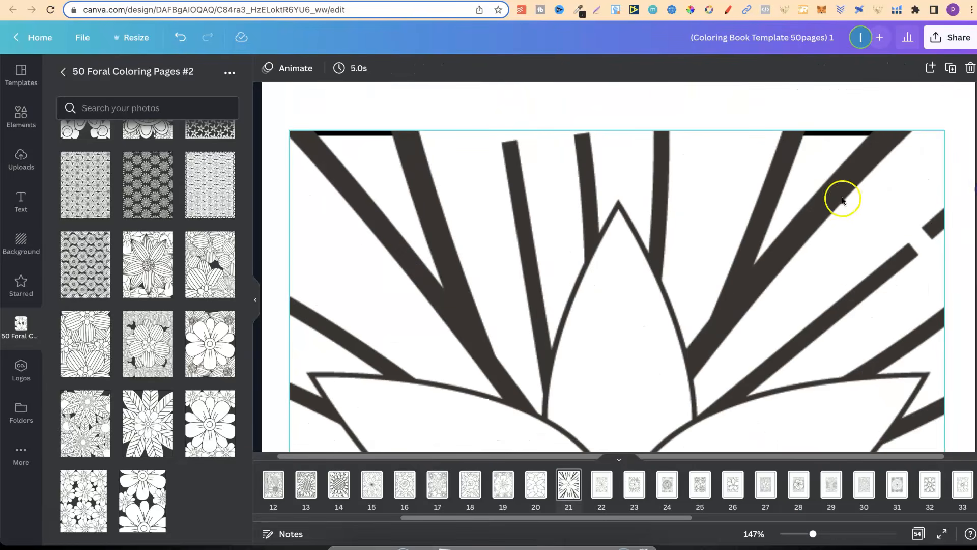
{"action": "left_click", "coordinate": [815, 212]}
{"action": "left_click_drag", "start_coordinate": [614, 131], "coordinate": [614, 133]}
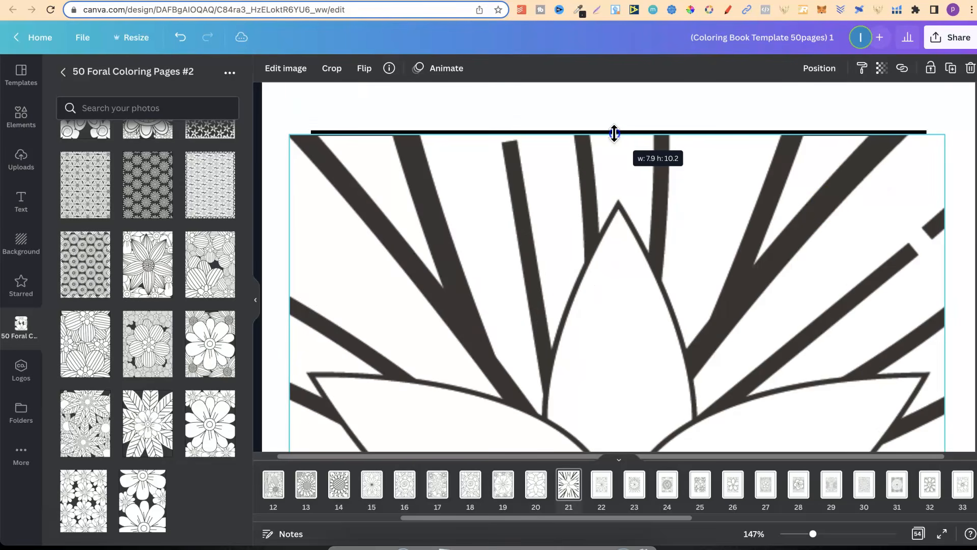
{"action": "left_click_drag", "start_coordinate": [614, 133], "coordinate": [615, 131]}
{"action": "left_click_drag", "start_coordinate": [944, 172], "coordinate": [920, 174]}
{"action": "left_click_drag", "start_coordinate": [288, 206], "coordinate": [314, 206]}
- Crop the bottom edge of the flower image on page 21 to the page border and lock the image
{"action": "scroll", "coordinate": [712, 366], "scroll_direction": "down", "scroll_amount": 10}
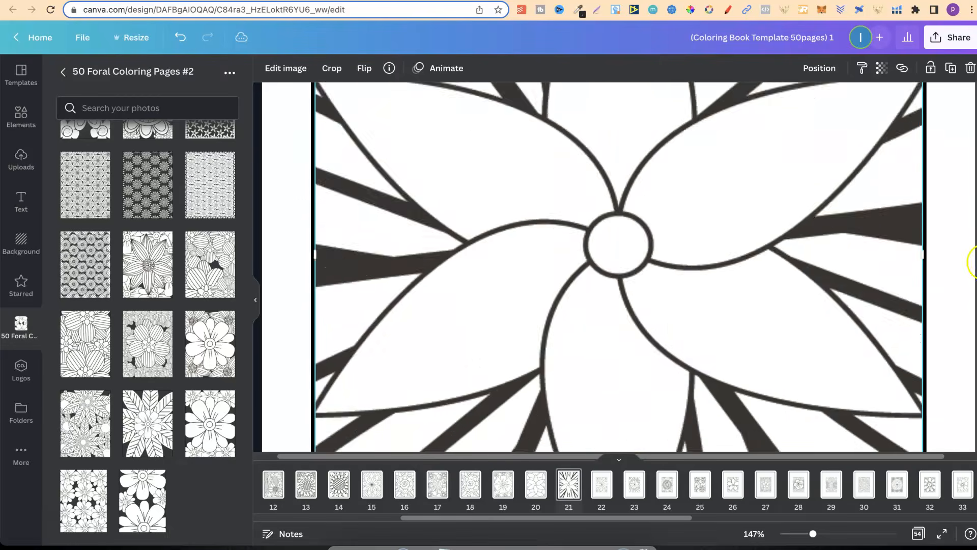
{"action": "left_click_drag", "start_coordinate": [631, 416], "coordinate": [623, 401]}
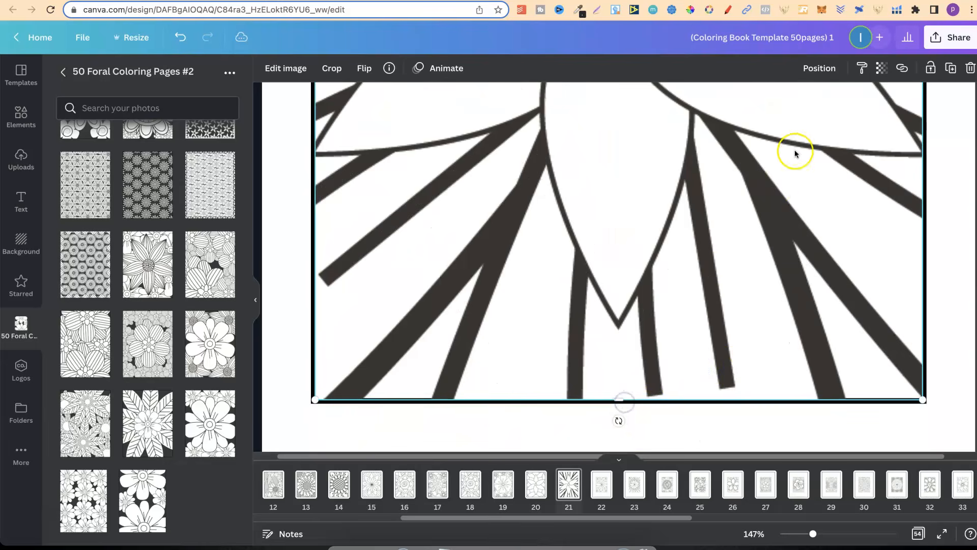
{"action": "left_click", "coordinate": [817, 71]}
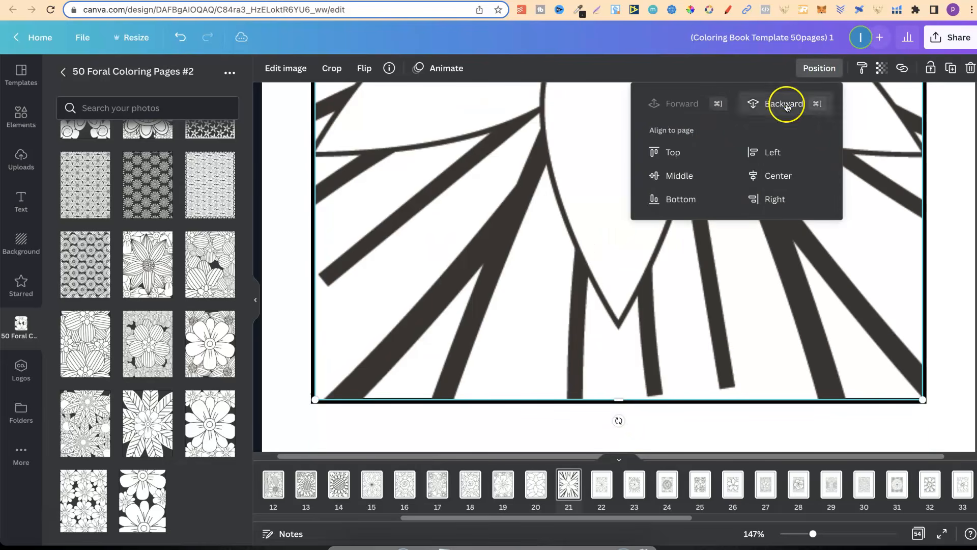
{"action": "left_click", "coordinate": [930, 69]}
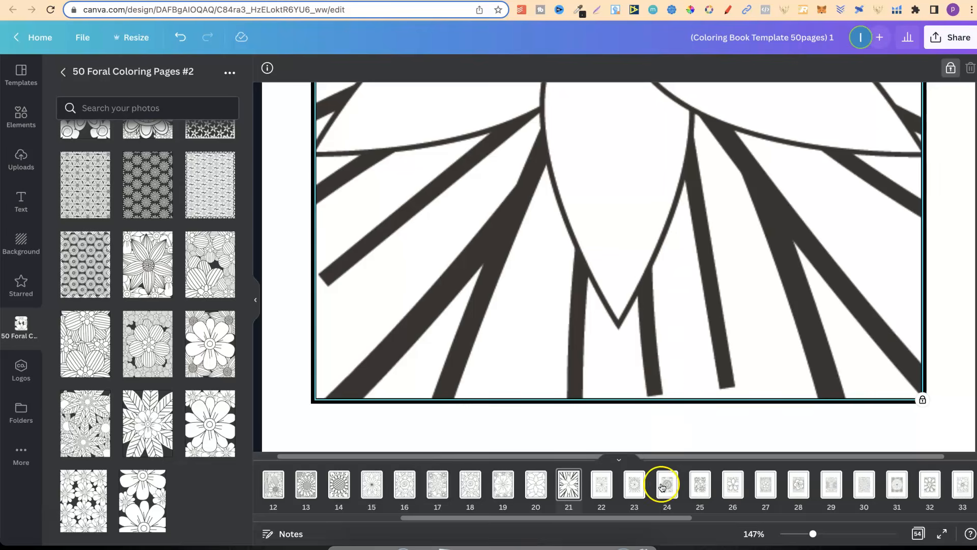
- Review the bordered coloring pages one by one from page 4 to page 13 at full-page view
{"action": "left_click_drag", "start_coordinate": [664, 519], "coordinate": [465, 518]}
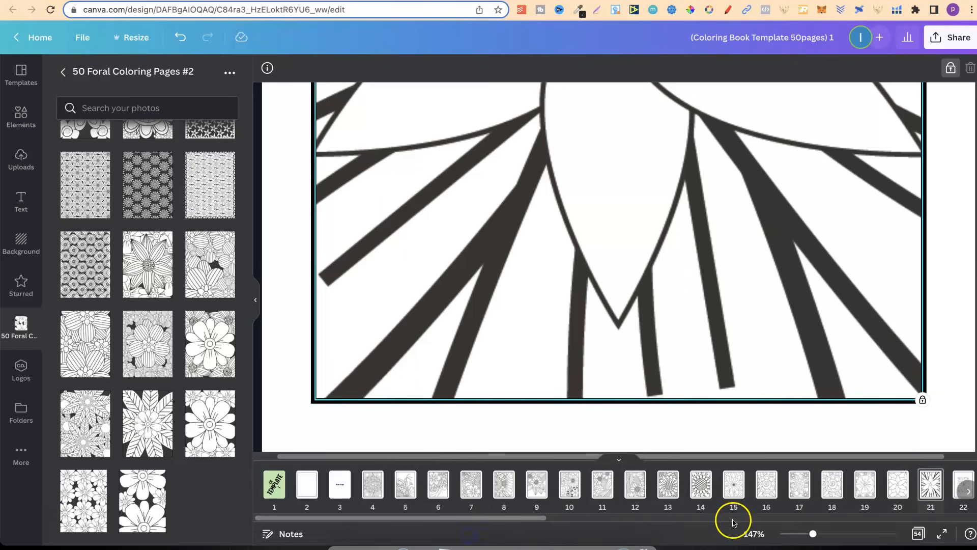
{"action": "left_click", "coordinate": [753, 533]}
{"action": "left_click", "coordinate": [739, 477]}
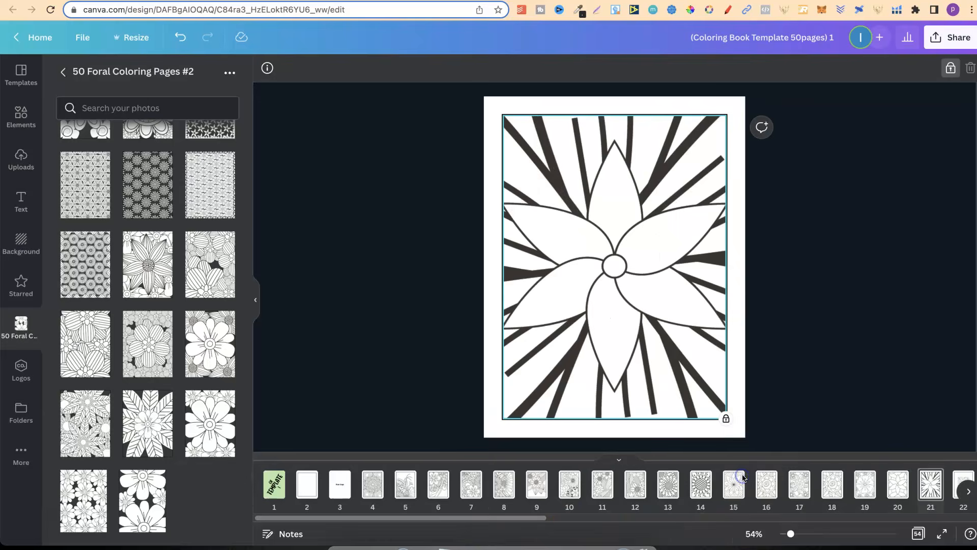
{"action": "left_click", "coordinate": [373, 486]}
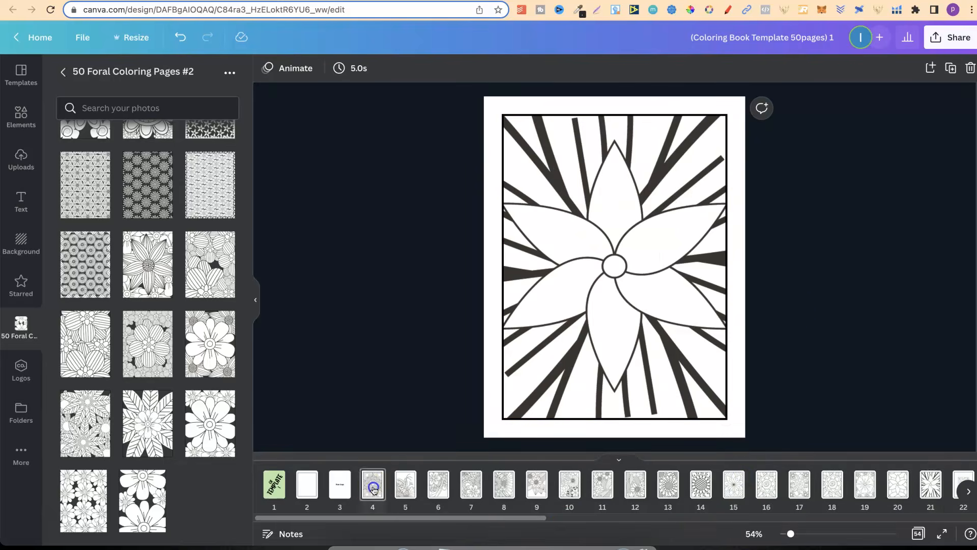
{"action": "key", "text": "Right"}
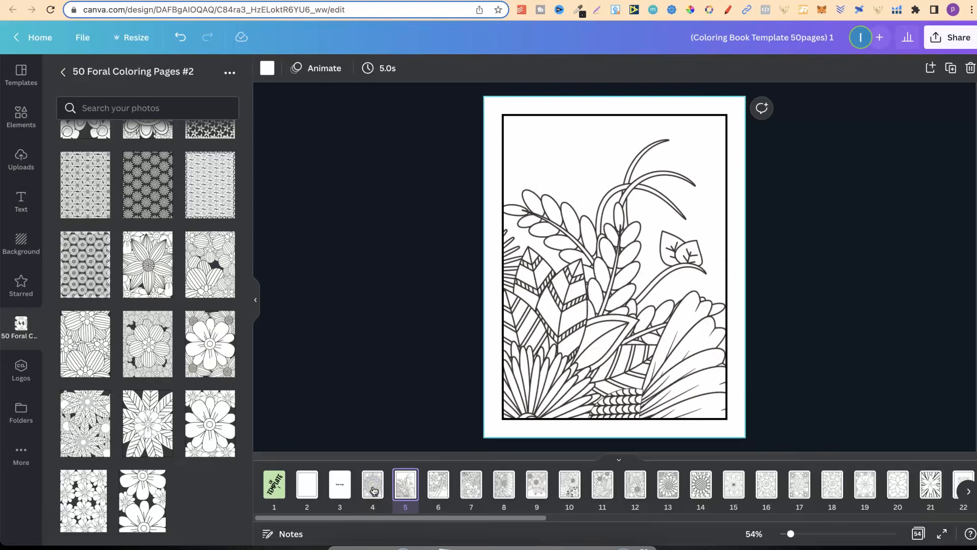
{"action": "key", "text": "Right"}
{"action": "key", "text": "Right"}
{"action": "key", "text": "Right"}
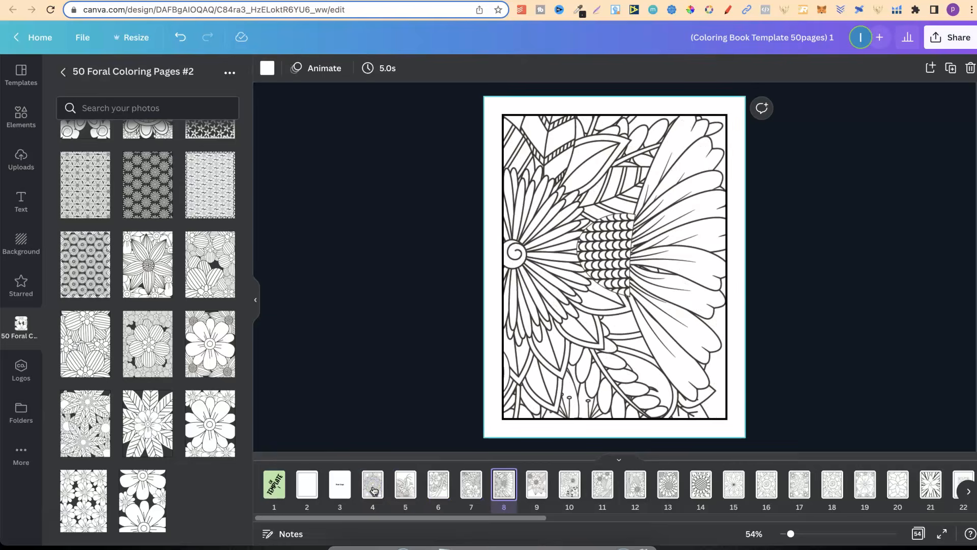
{"action": "key", "text": "Right"}
{"action": "key", "text": "Right"}
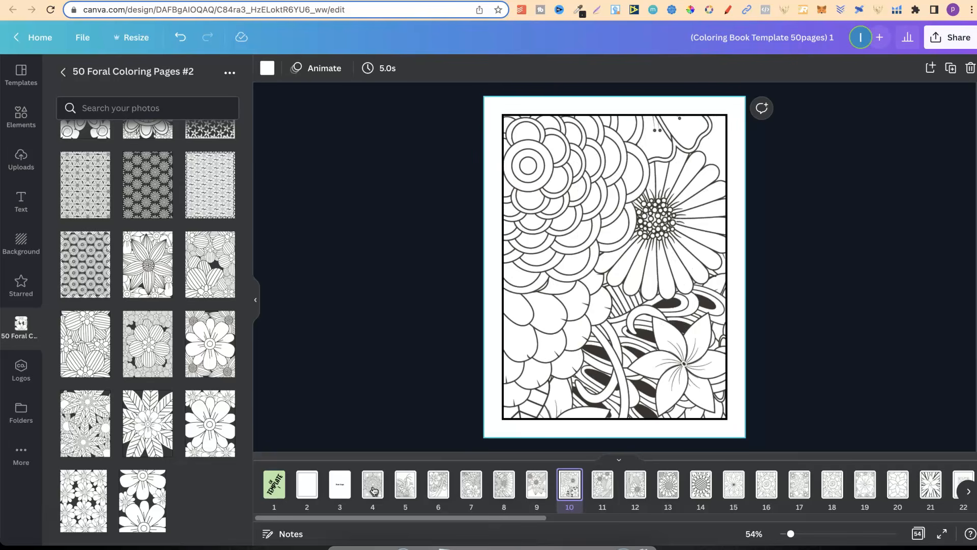
{"action": "key", "text": "Right"}
{"action": "key", "text": "Right"}
{"action": "key", "text": "Right"}
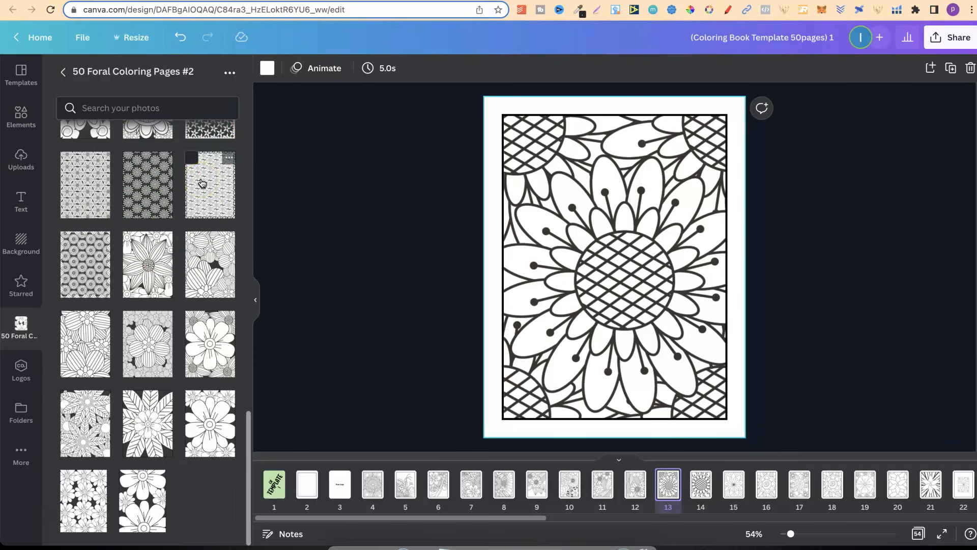
- Rename the image folder as "50 Foral Coloring Pages #2 (USED)"
{"action": "left_click", "coordinate": [233, 75]}
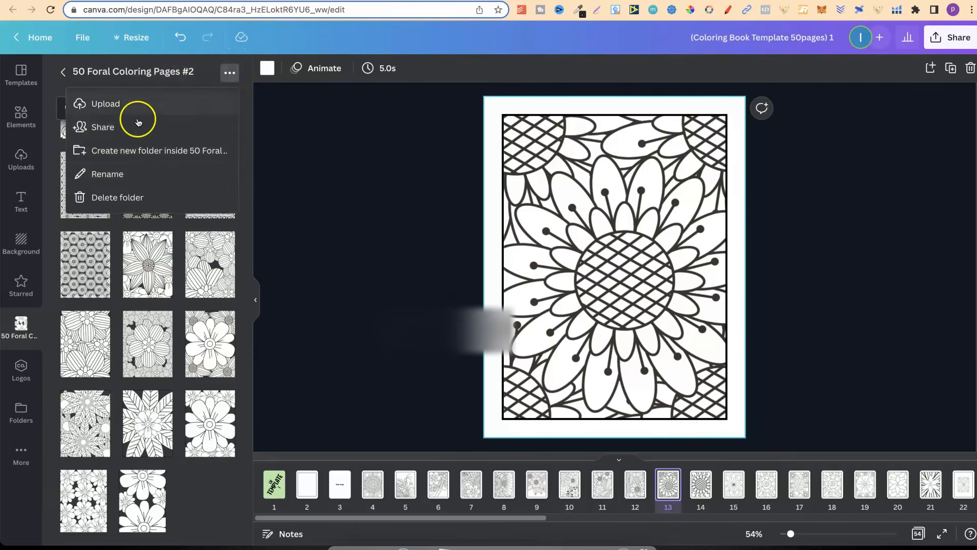
{"action": "left_click", "coordinate": [120, 179]}
{"action": "left_click", "coordinate": [483, 242]}
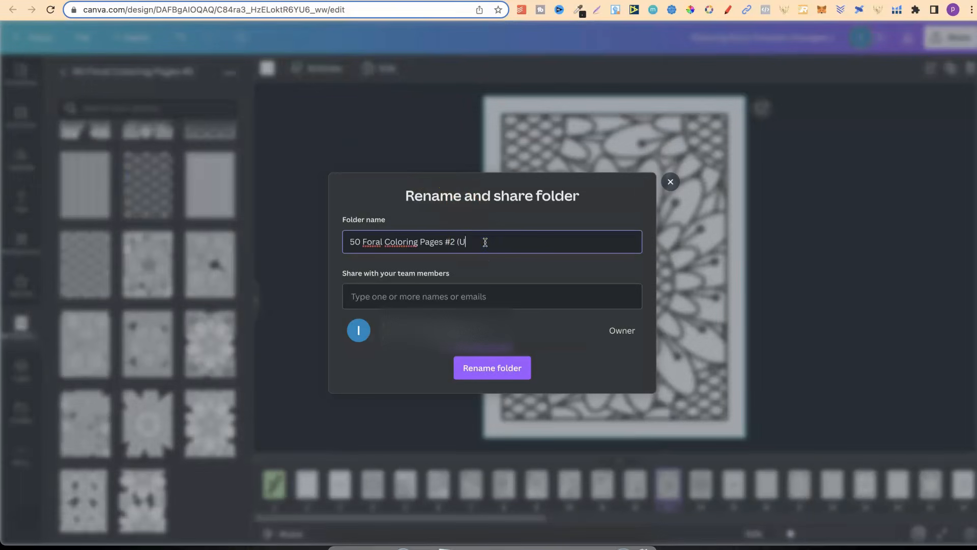
{"action": "left_click", "coordinate": [492, 368]}
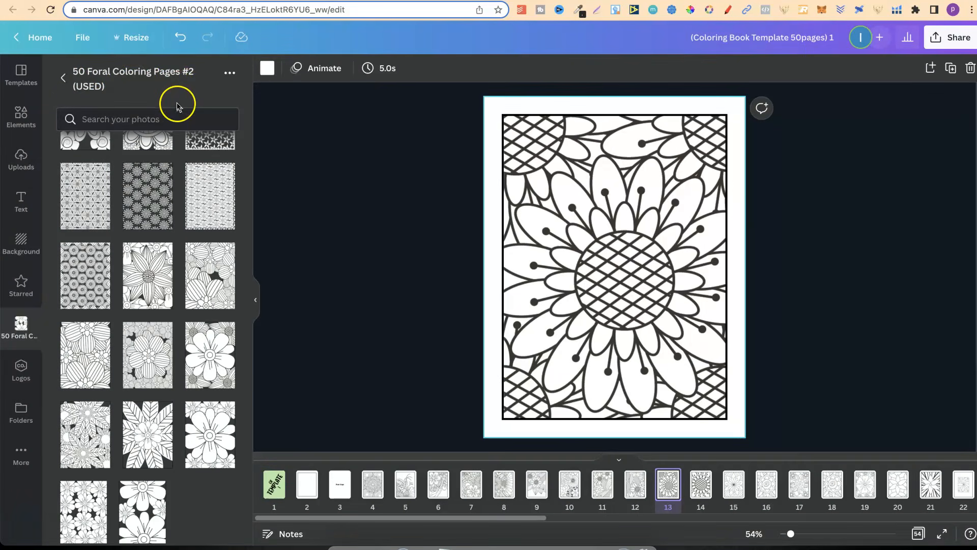
- Look over the home page and the open template designs, and return to the coloring book design
{"action": "left_click", "coordinate": [418, 0]}
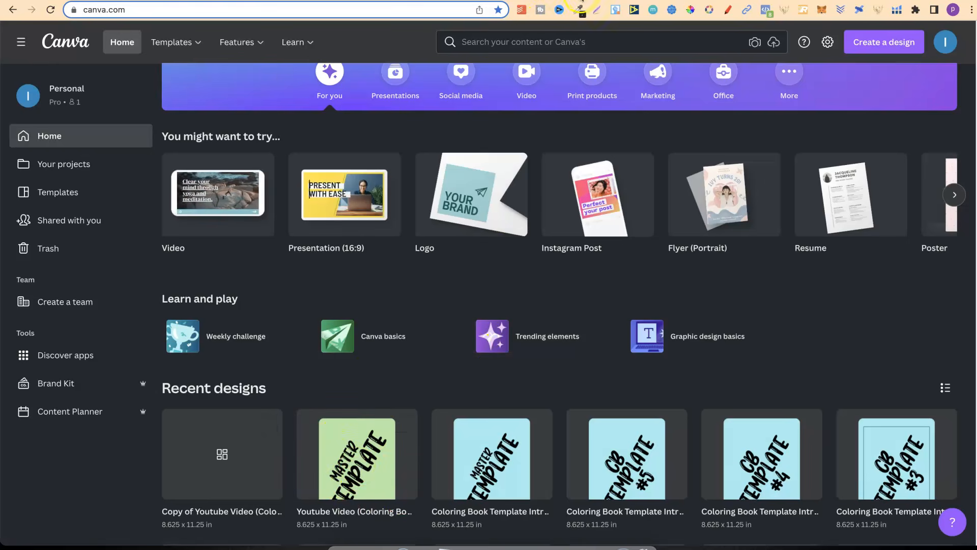
{"action": "left_click", "coordinate": [624, 0]}
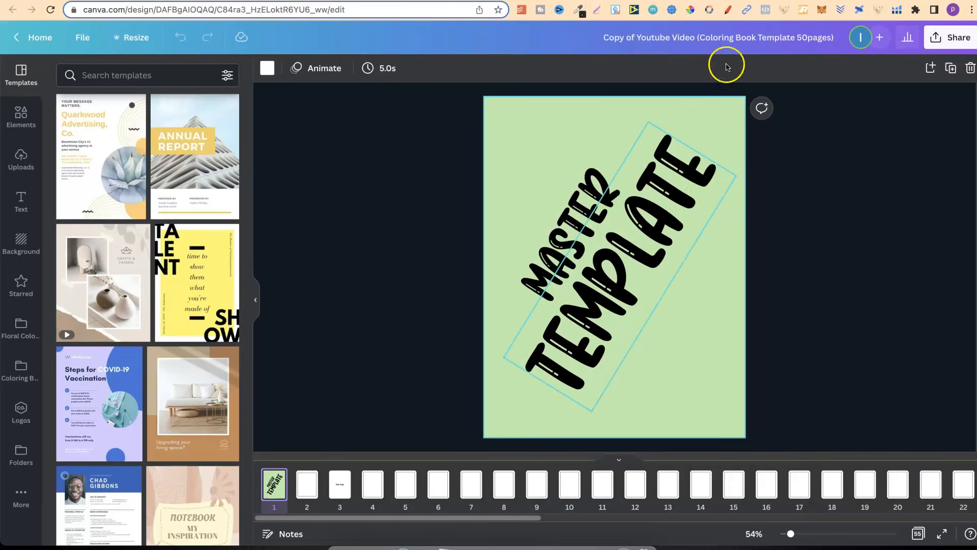
{"action": "left_click", "coordinate": [732, 0]}
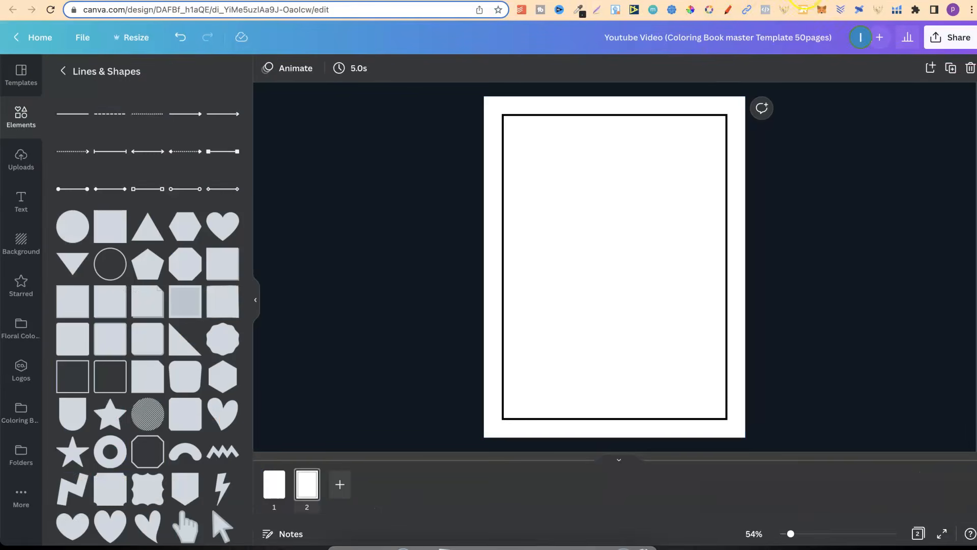
{"action": "left_click", "coordinate": [805, 0]}
{"action": "left_click", "coordinate": [558, 0]}
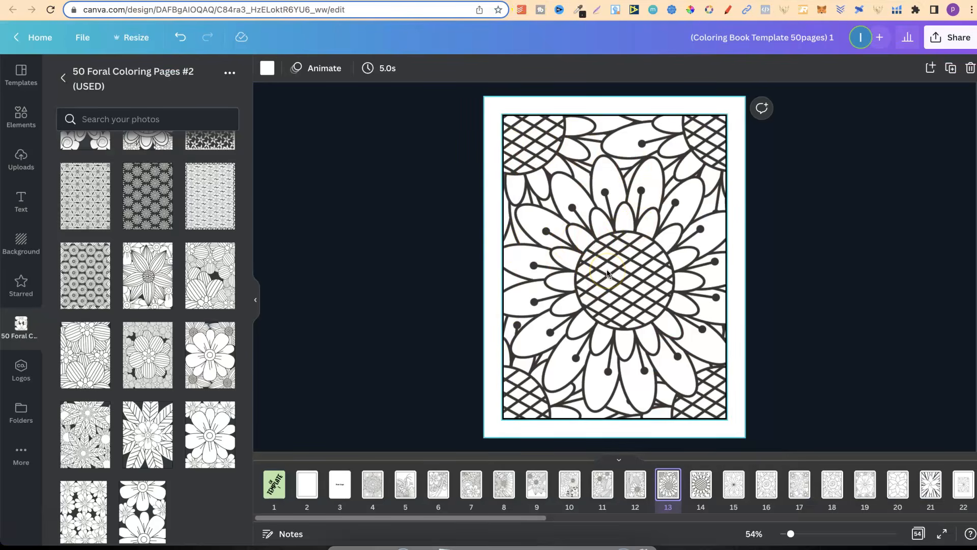
{"action": "left_click", "coordinate": [453, 236]}
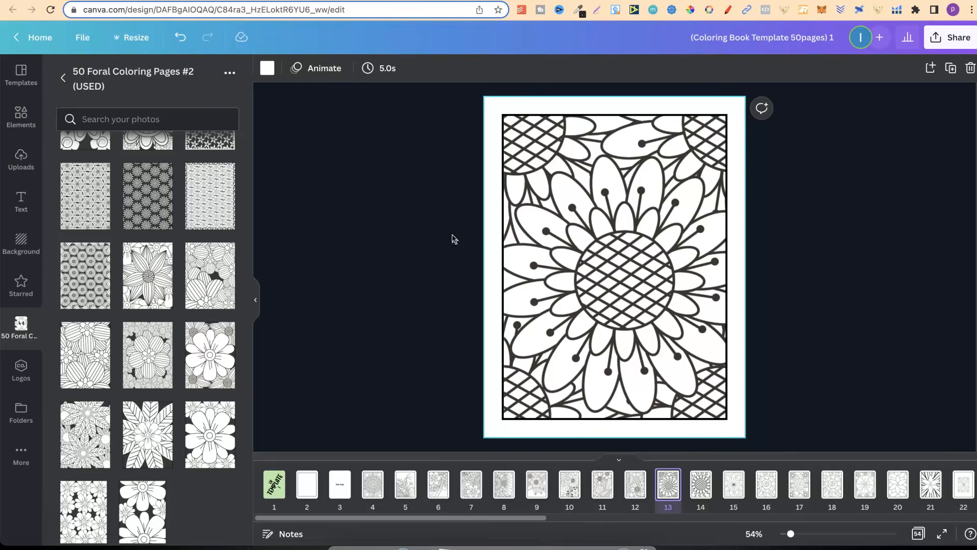
- Check the folder's rename and sharing settings and close them without changing the name
{"action": "left_click", "coordinate": [235, 75]}
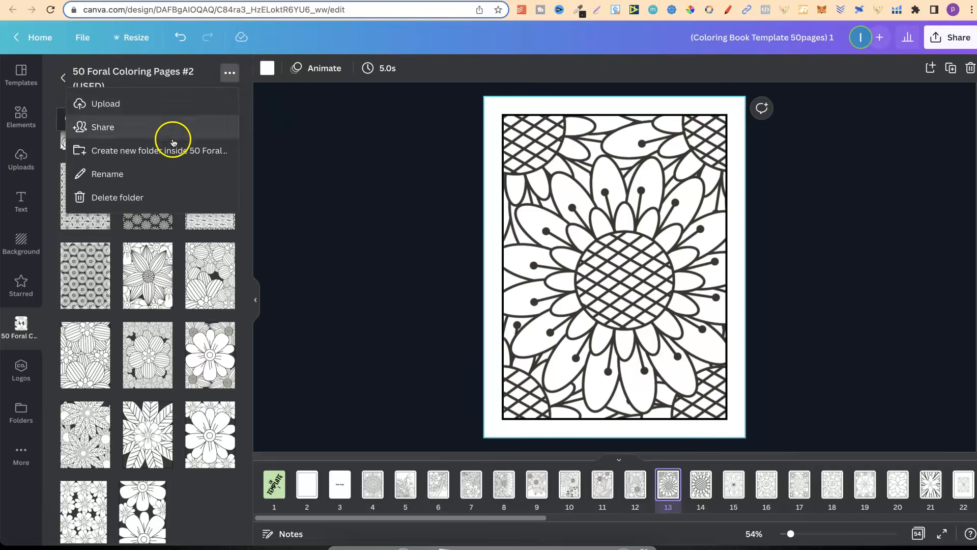
{"action": "left_click", "coordinate": [141, 178]}
{"action": "left_click", "coordinate": [142, 175]}
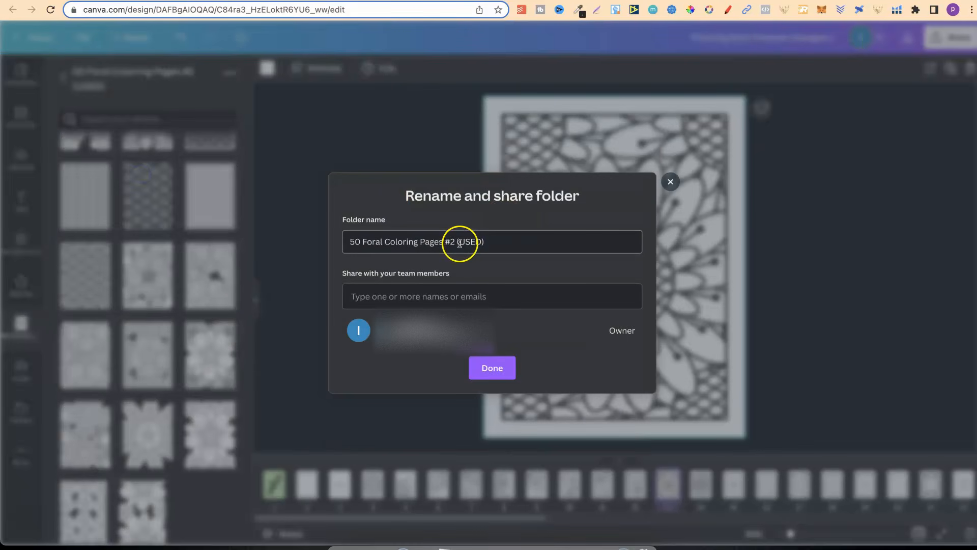
{"action": "left_click", "coordinate": [493, 366]}
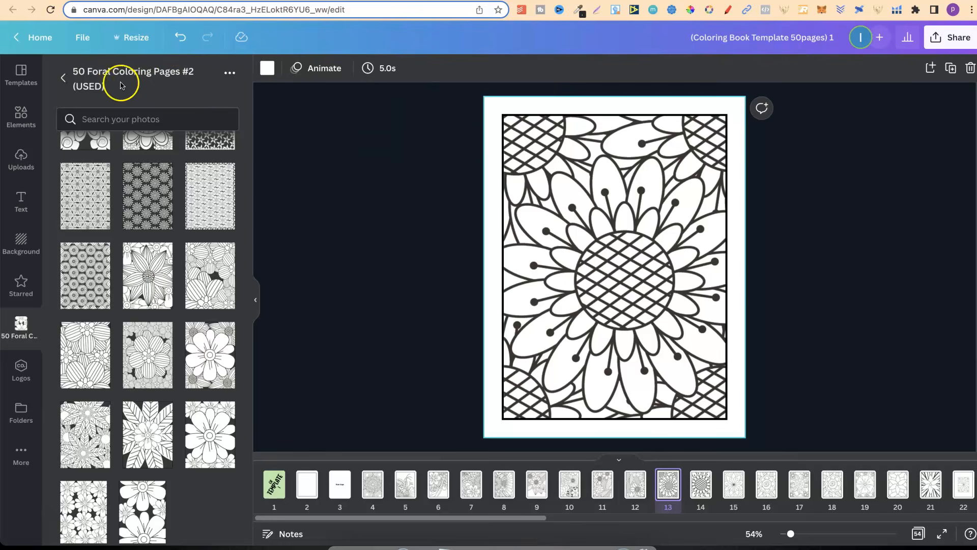
- Go back to the parent Floral Coloring Pages folder and switch to the Canva home page
{"action": "left_click", "coordinate": [63, 77]}
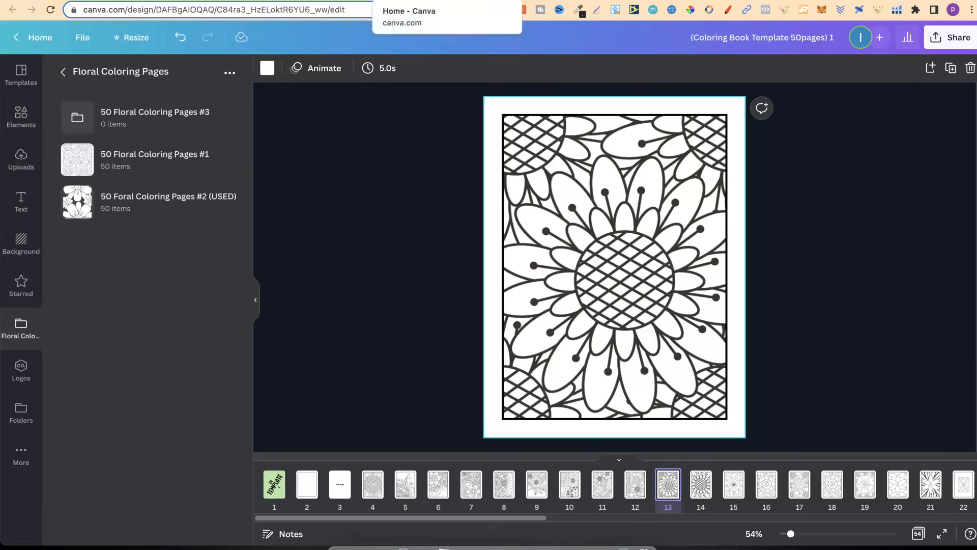
{"action": "left_click", "coordinate": [414, 1]}
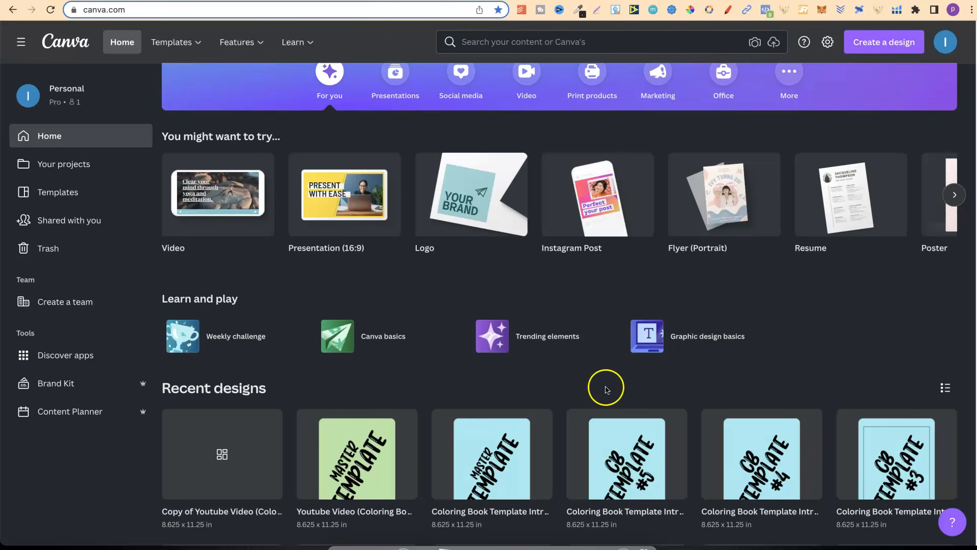